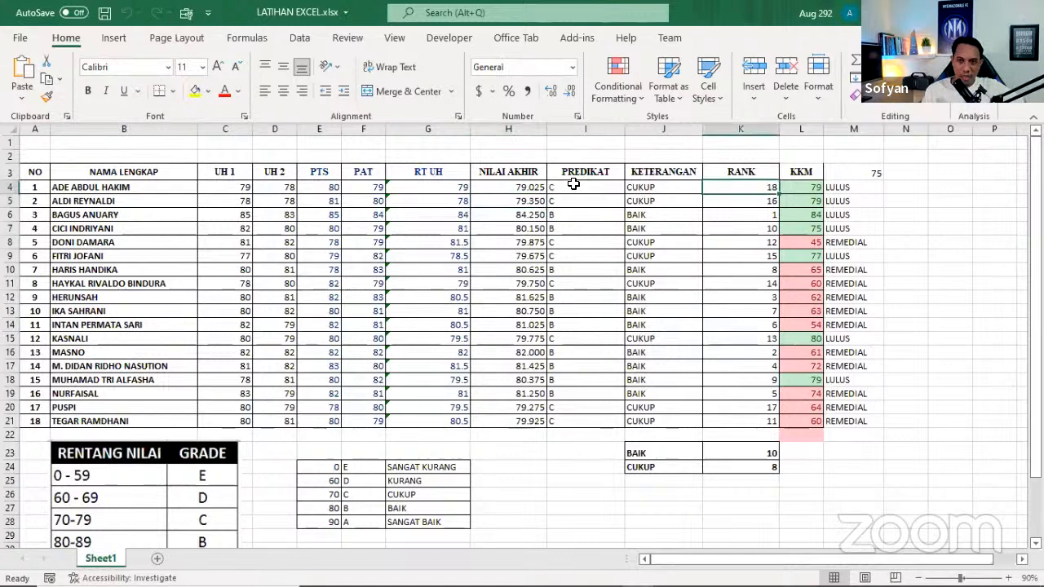
Clear all student entries in the PREDIKAT and KETERANGAN columns, I4:J21
{"action": "left_click_drag", "start_coordinate": [570, 187], "coordinate": [638, 423]}
{"action": "key", "text": "Delete"}
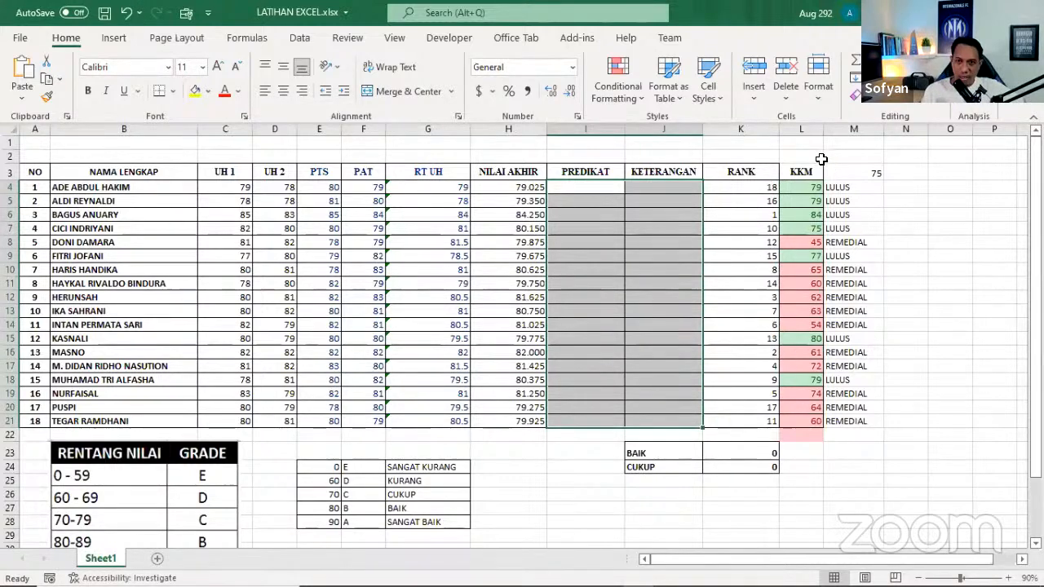
{"action": "left_click_drag", "start_coordinate": [800, 172], "coordinate": [851, 433]}
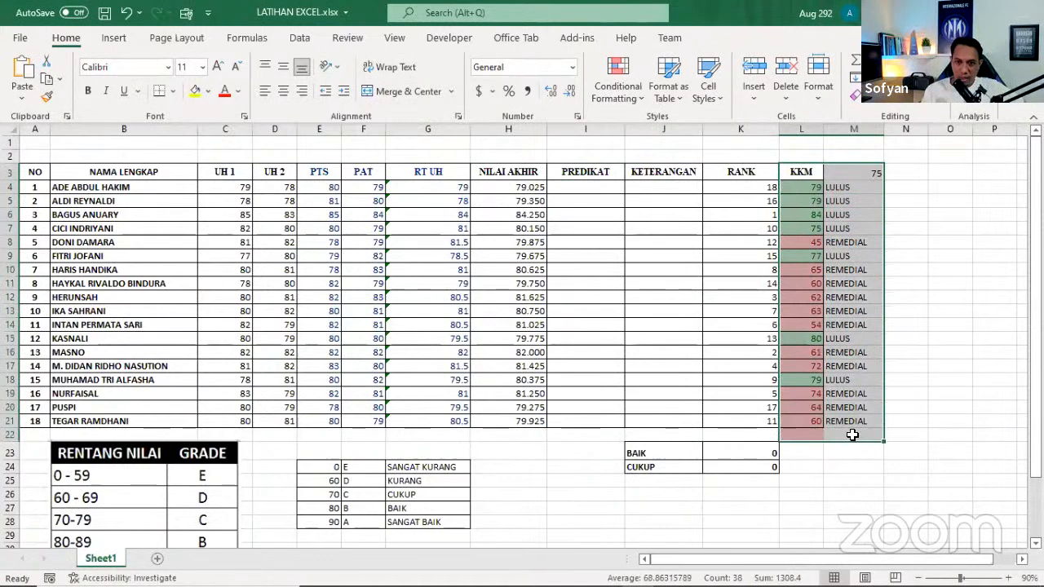
{"action": "left_click", "coordinate": [840, 324]}
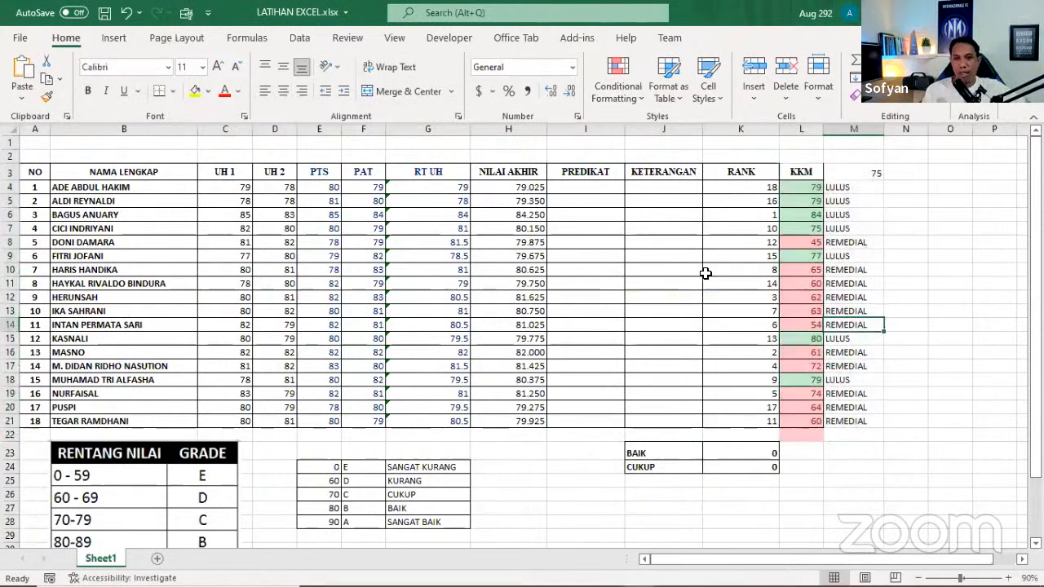
Inspect the existing RANK formula in cell K4 without changing it
{"action": "left_click", "coordinate": [740, 187]}
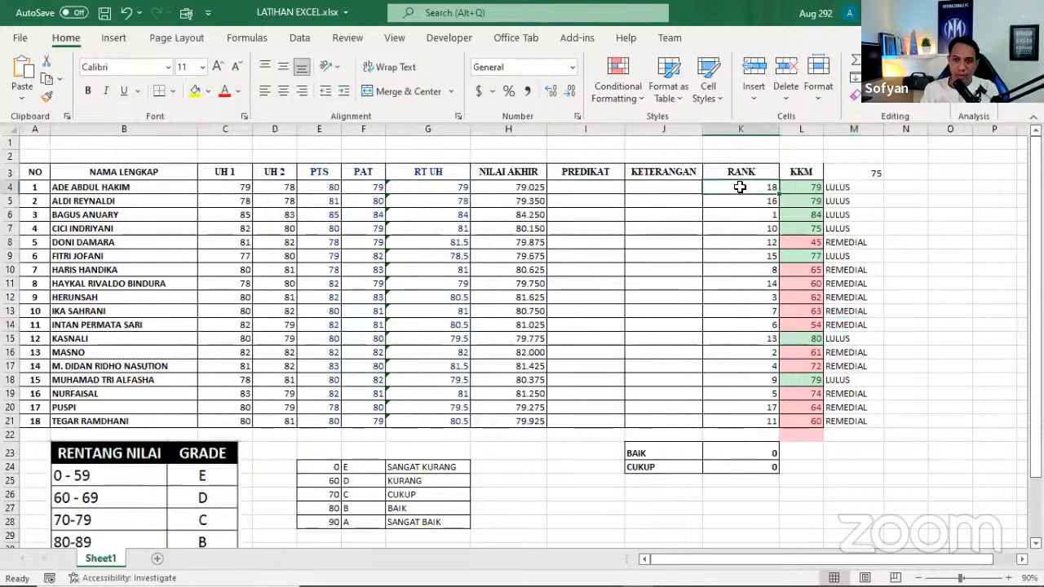
{"action": "double_click", "coordinate": [739, 187]}
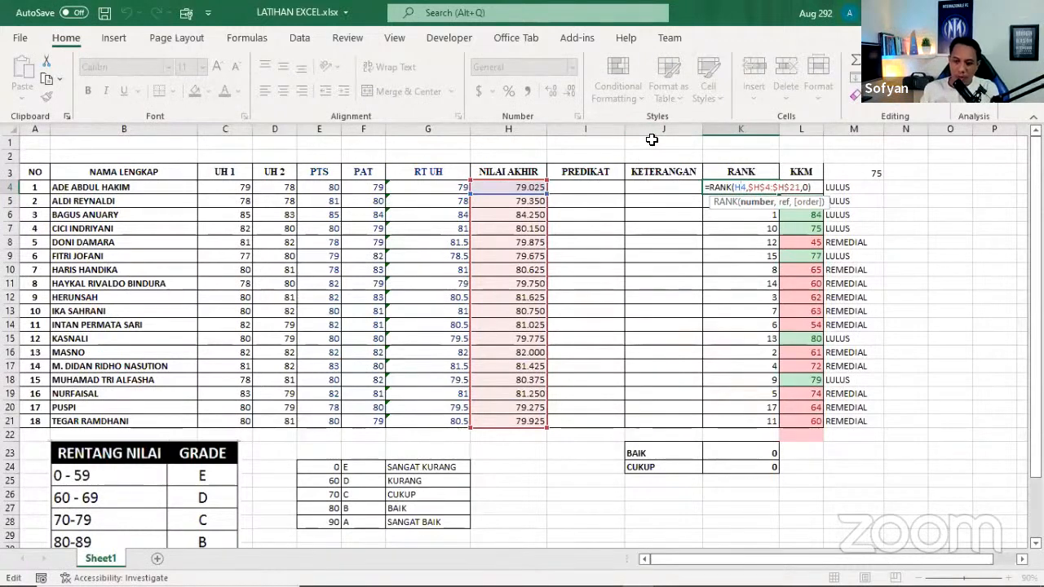
{"action": "key", "text": "Return"}
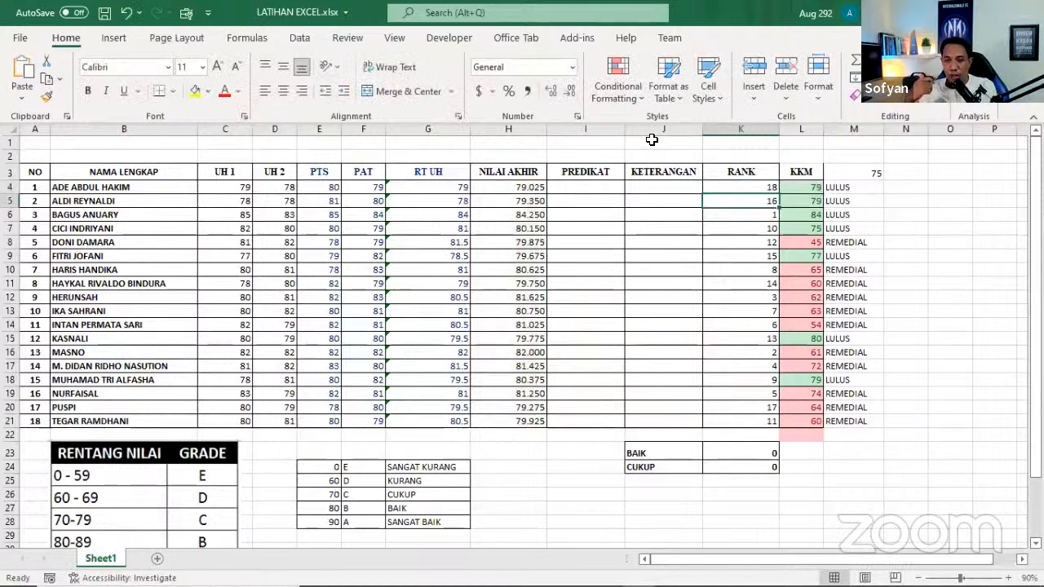
{"action": "left_click", "coordinate": [738, 185]}
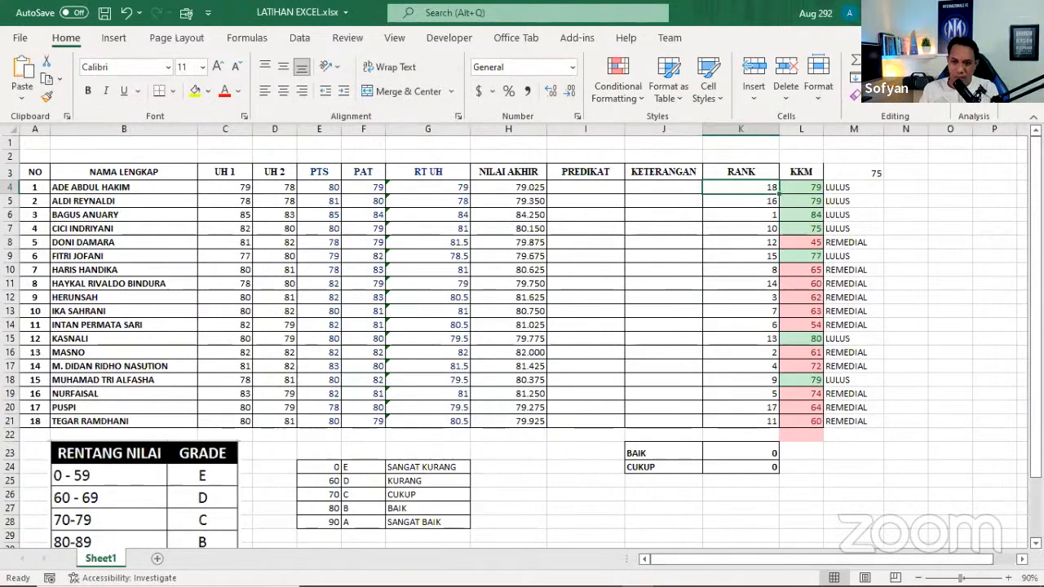
Clear cell K4 and start a new formula there with the RANK function
{"action": "left_click_drag", "start_coordinate": [959, 578], "coordinate": [967, 578]}
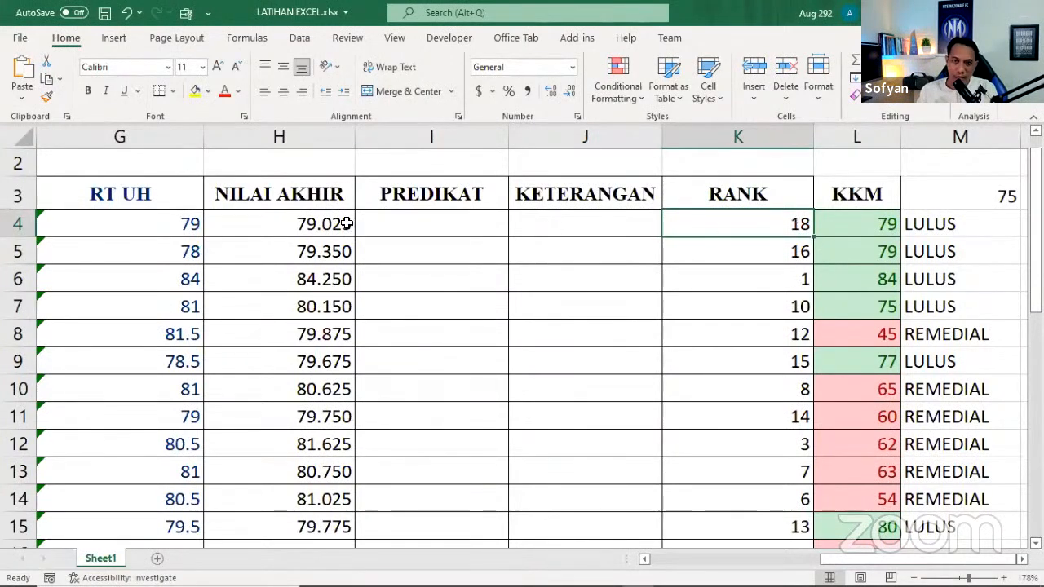
{"action": "left_click", "coordinate": [312, 220]}
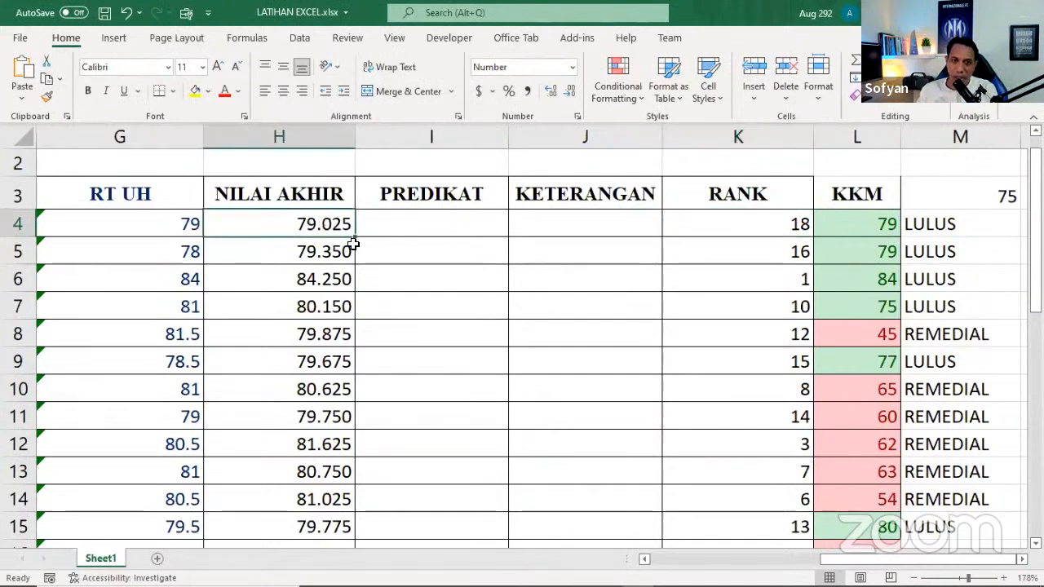
{"action": "left_click", "coordinate": [750, 219]}
{"action": "key", "text": "Delete"}
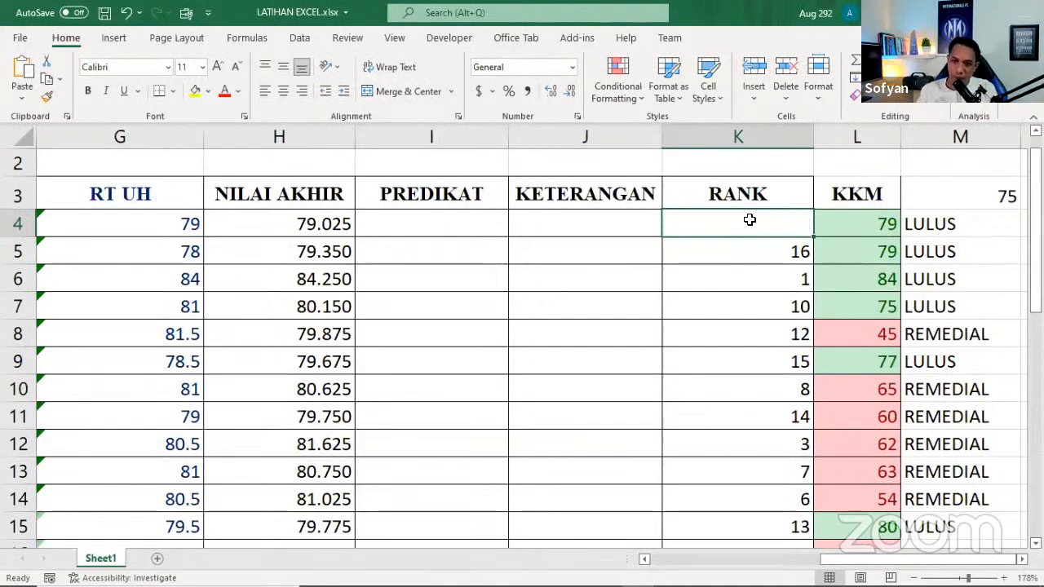
{"action": "type", "text": "="}
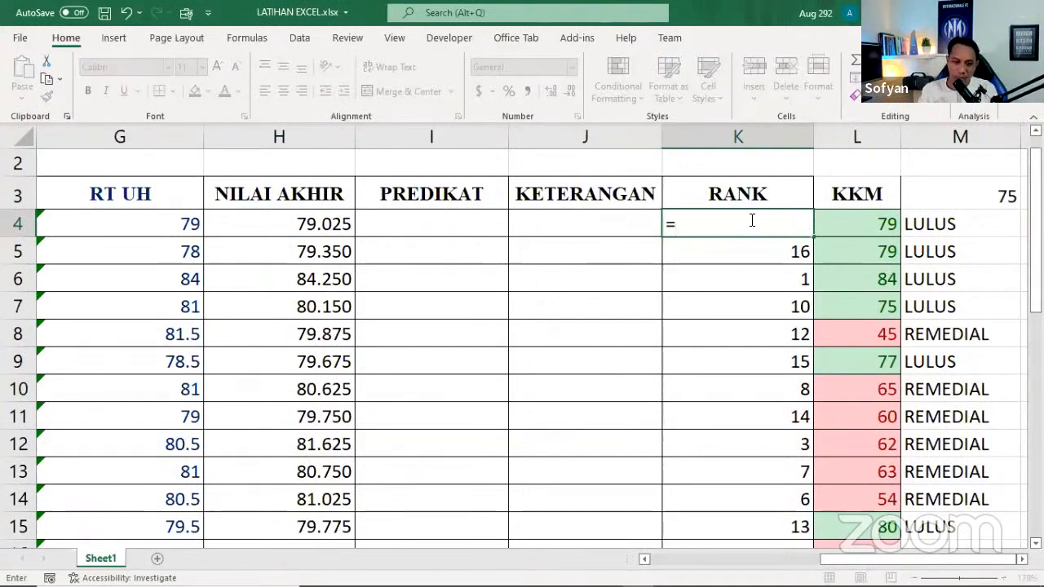
{"action": "type", "text": "ra"}
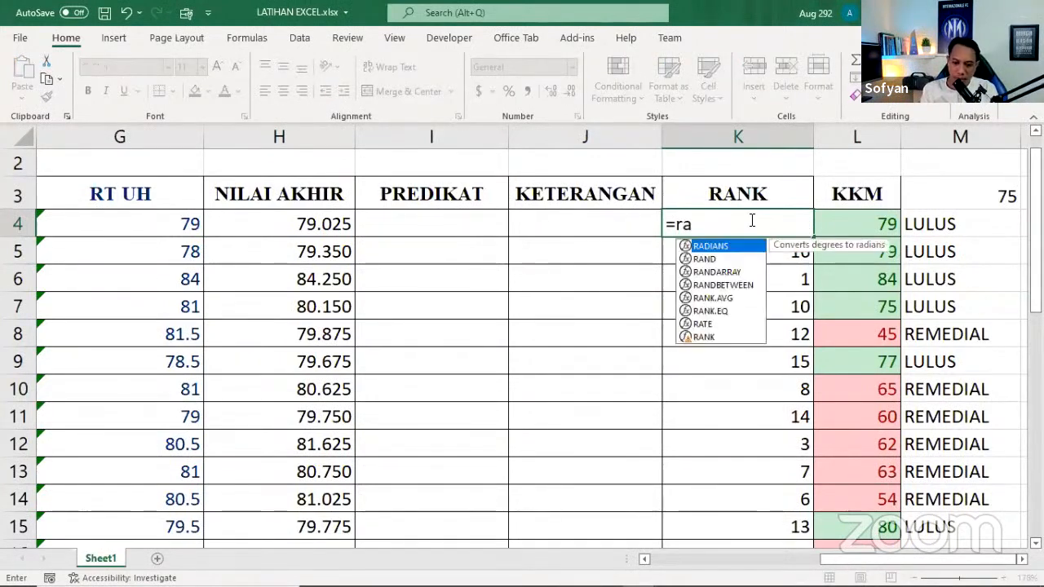
{"action": "type", "text": "nk"}
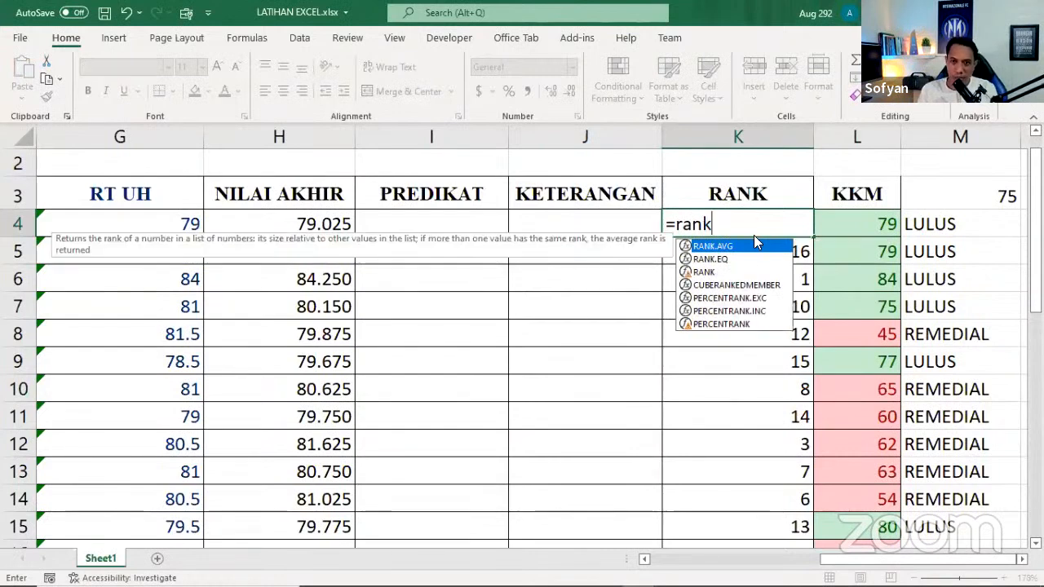
{"action": "left_click", "coordinate": [706, 272]}
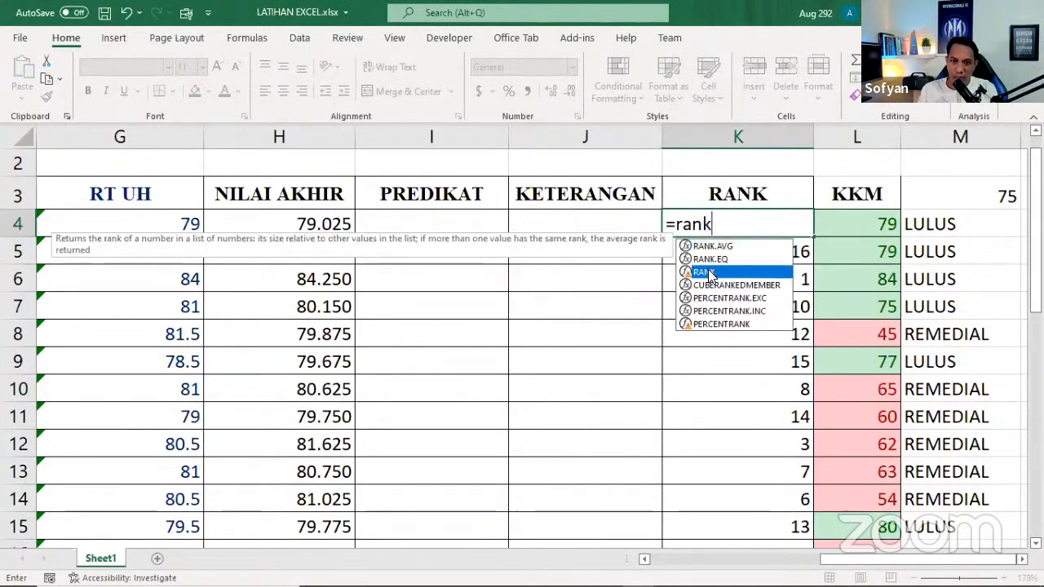
{"action": "double_click", "coordinate": [707, 271]}
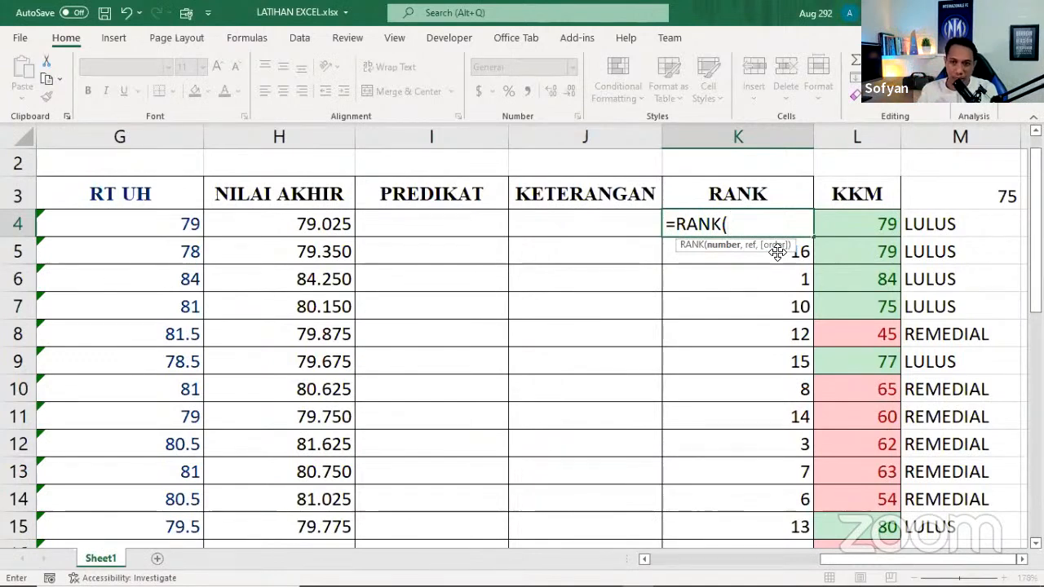
Complete the RANK formula in K4 with number H4, reference range H4:H21 and order 0 (descending)
{"action": "left_click", "coordinate": [280, 222]}
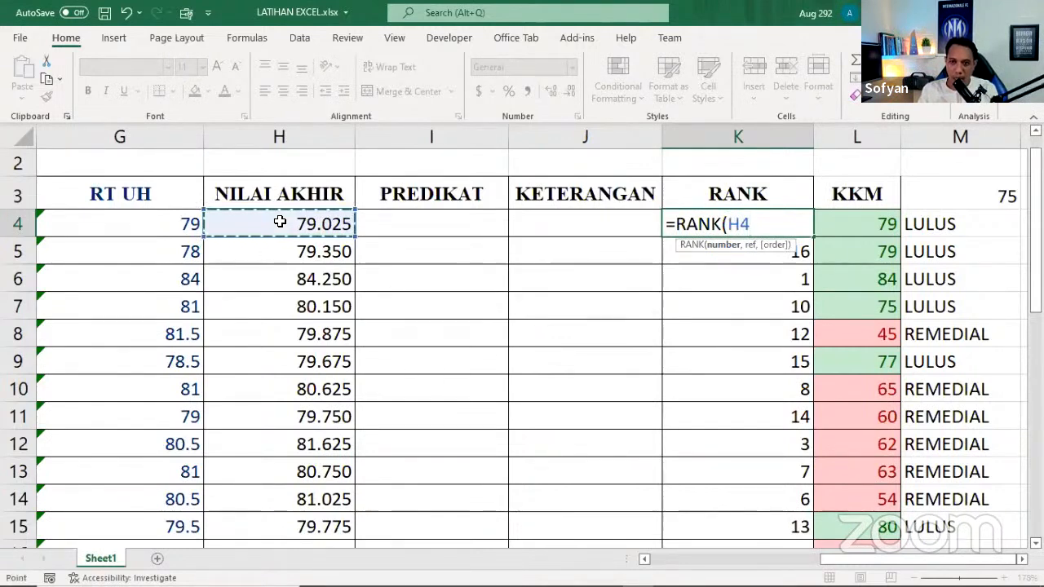
{"action": "type", "text": ","}
{"action": "left_click", "coordinate": [280, 225]}
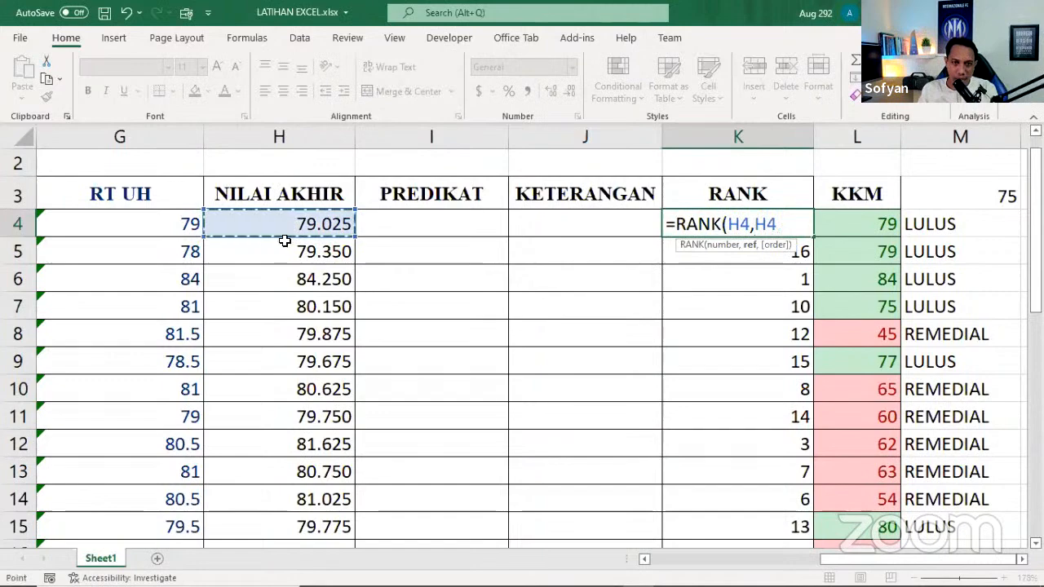
{"action": "left_click_drag", "start_coordinate": [291, 420], "coordinate": [282, 541]}
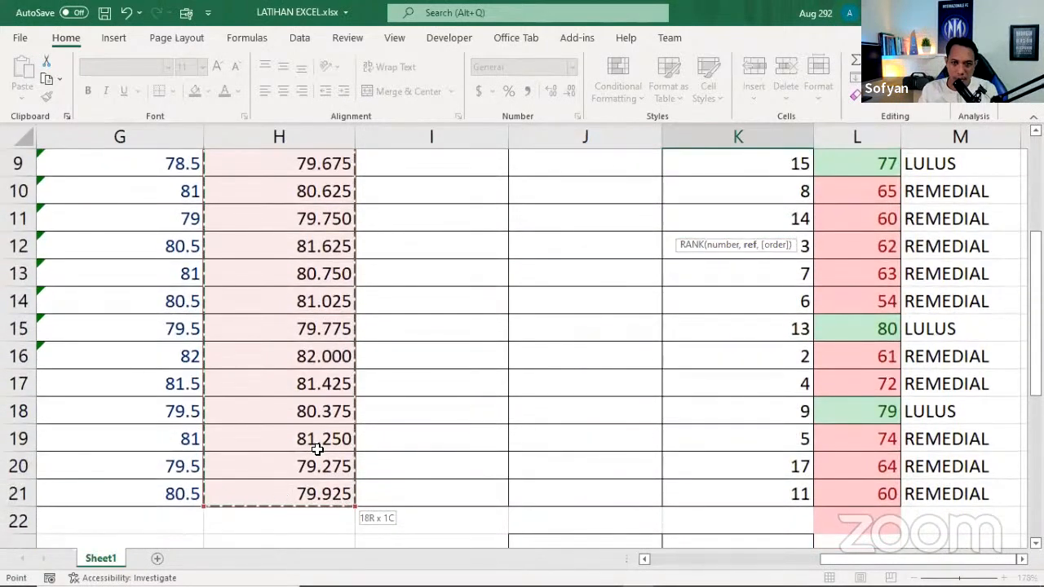
{"action": "left_click_drag", "start_coordinate": [1035, 310], "coordinate": [1036, 216]}
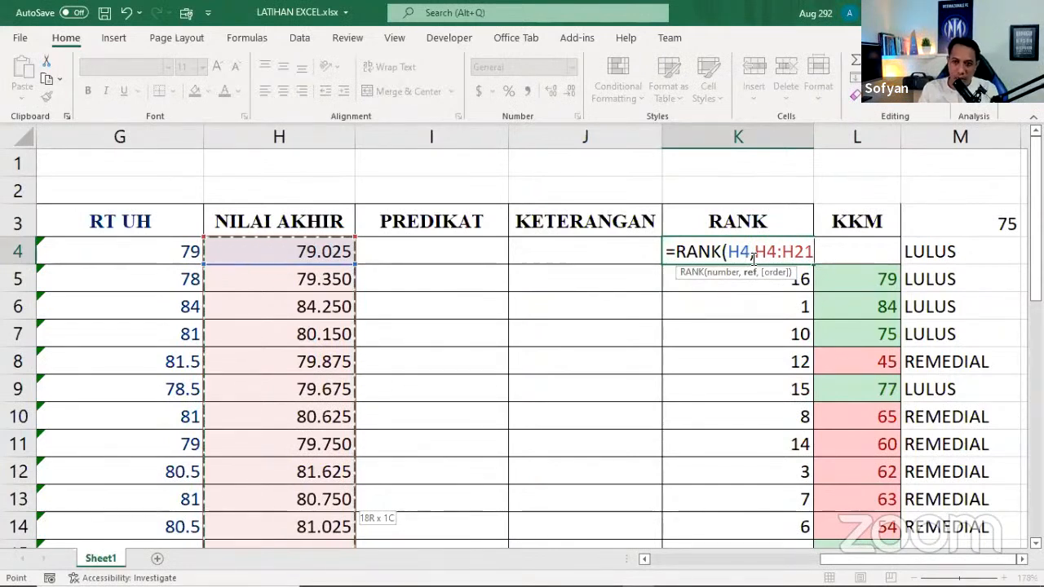
{"action": "type", "text": ","}
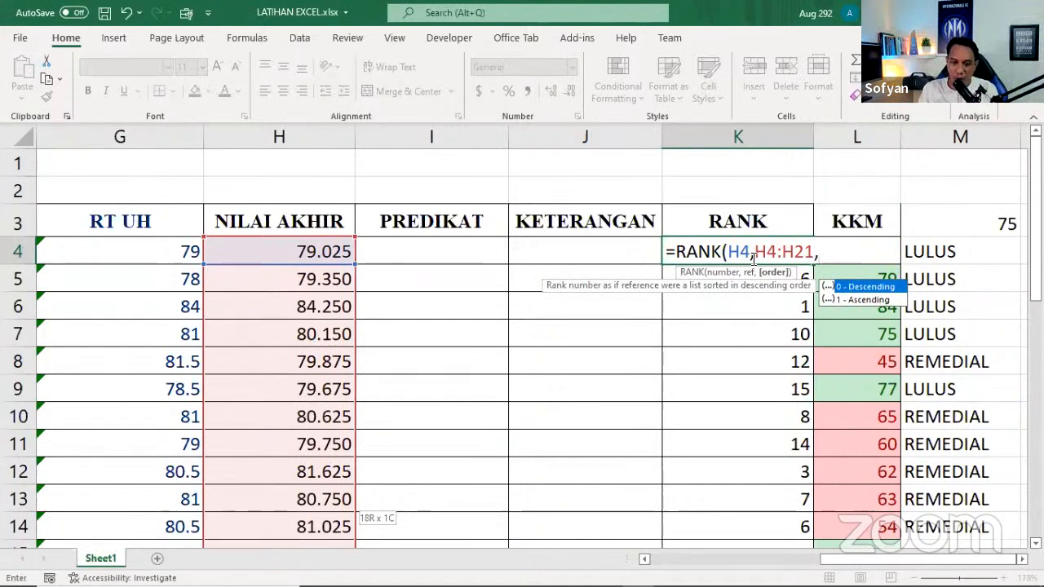
{"action": "type", "text": "0"}
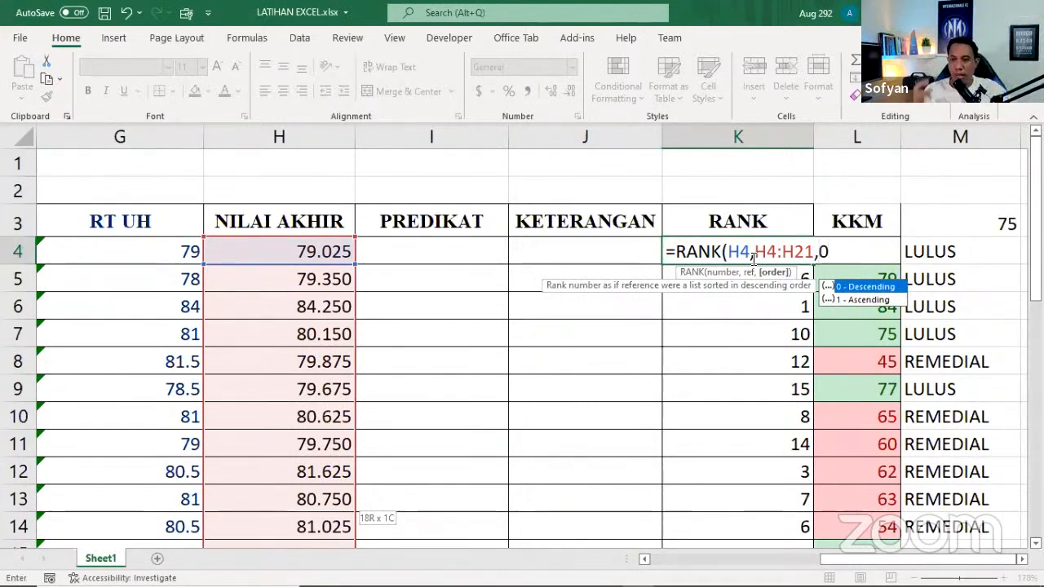
{"action": "type", "text": ")"}
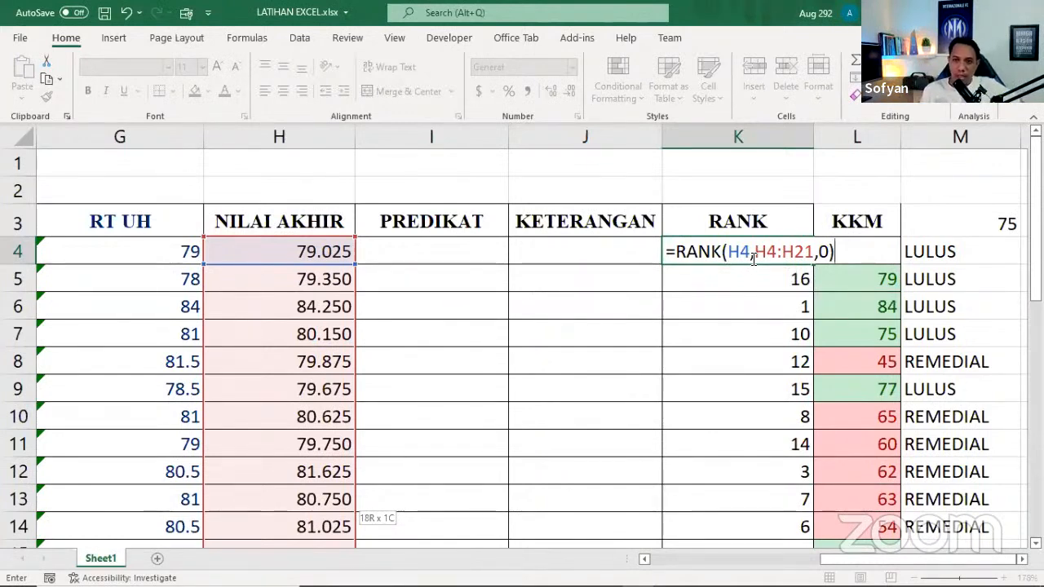
{"action": "key", "text": "Return"}
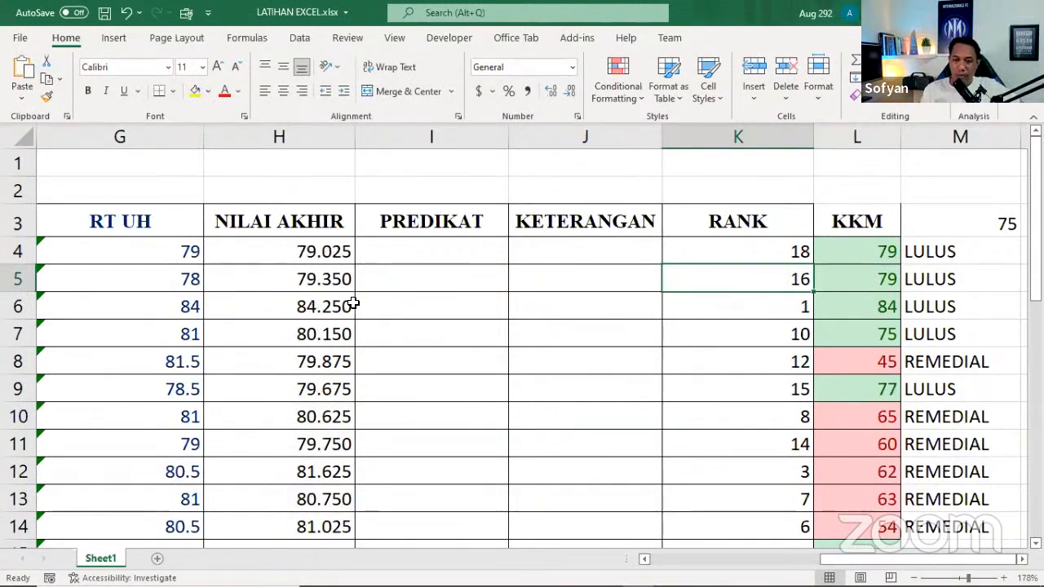
Fill the RANK formula with its relative range from K4 down to K6
{"action": "left_click", "coordinate": [776, 254]}
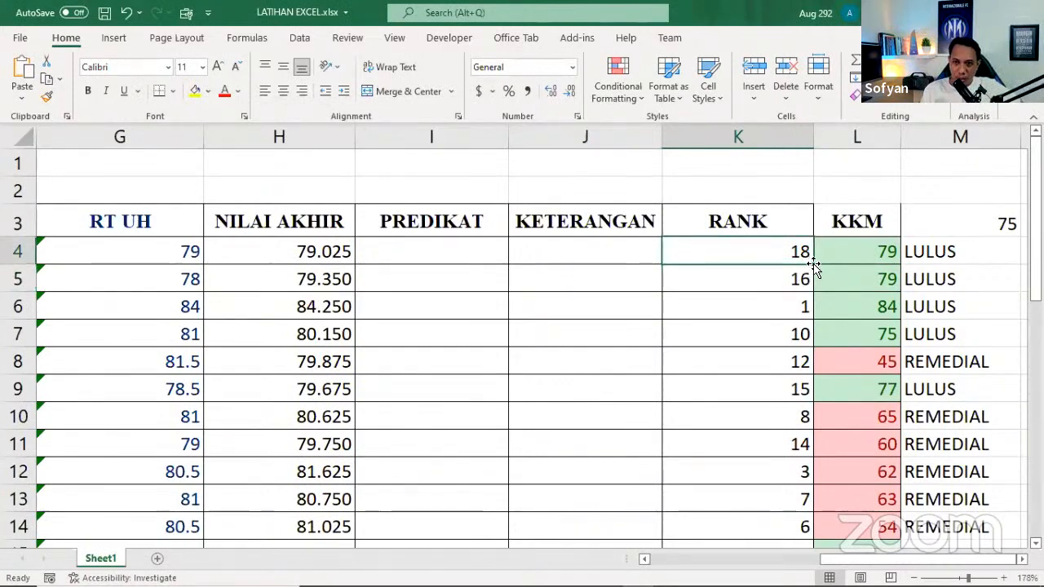
{"action": "double_click", "coordinate": [779, 255]}
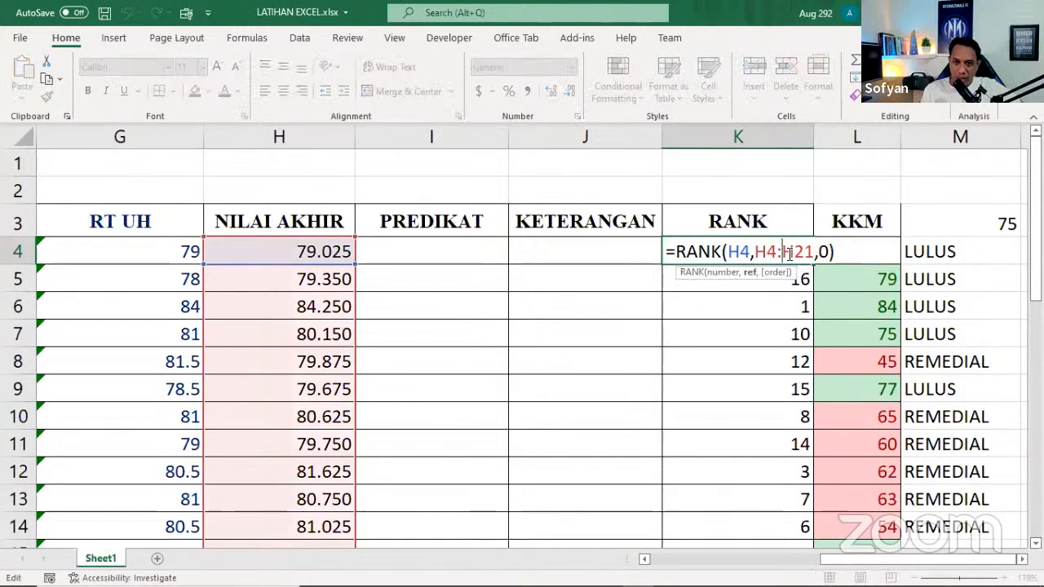
{"action": "key", "text": "Return"}
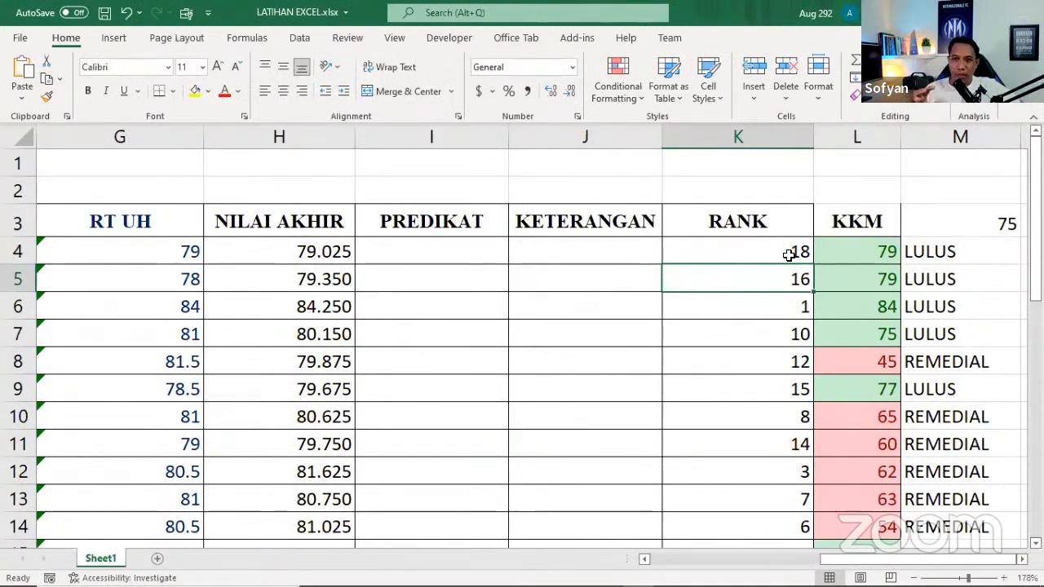
{"action": "left_click", "coordinate": [788, 254]}
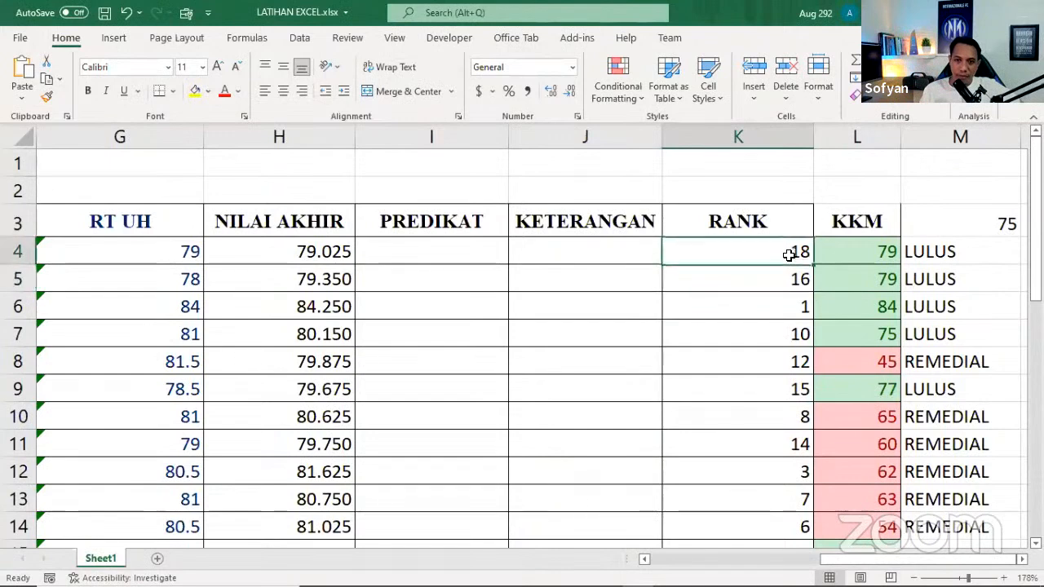
{"action": "left_click_drag", "start_coordinate": [814, 264], "coordinate": [806, 318]}
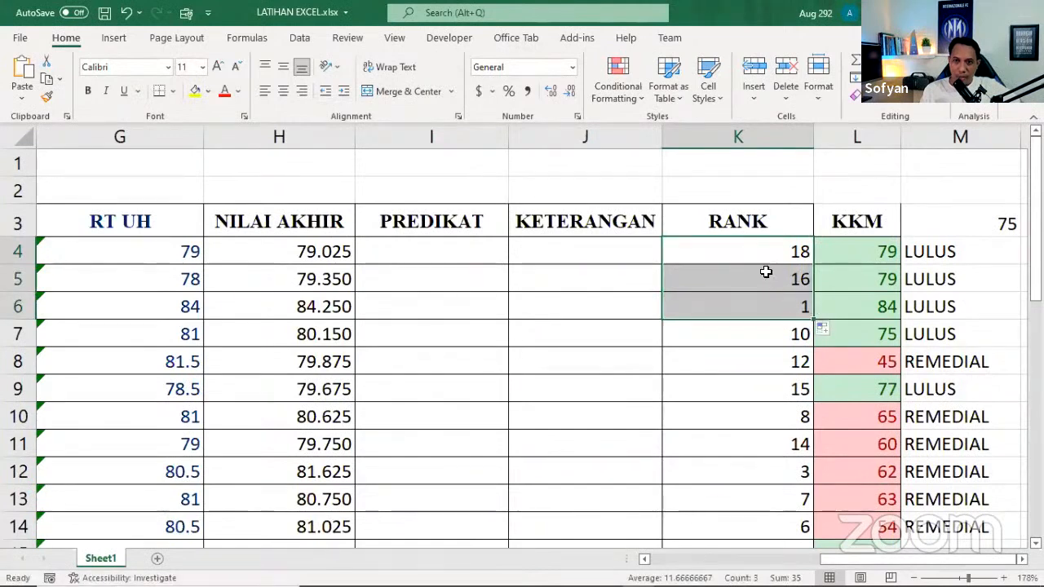
Review the references in cell K4's RANK formula and leave it as it is
{"action": "left_click", "coordinate": [762, 256]}
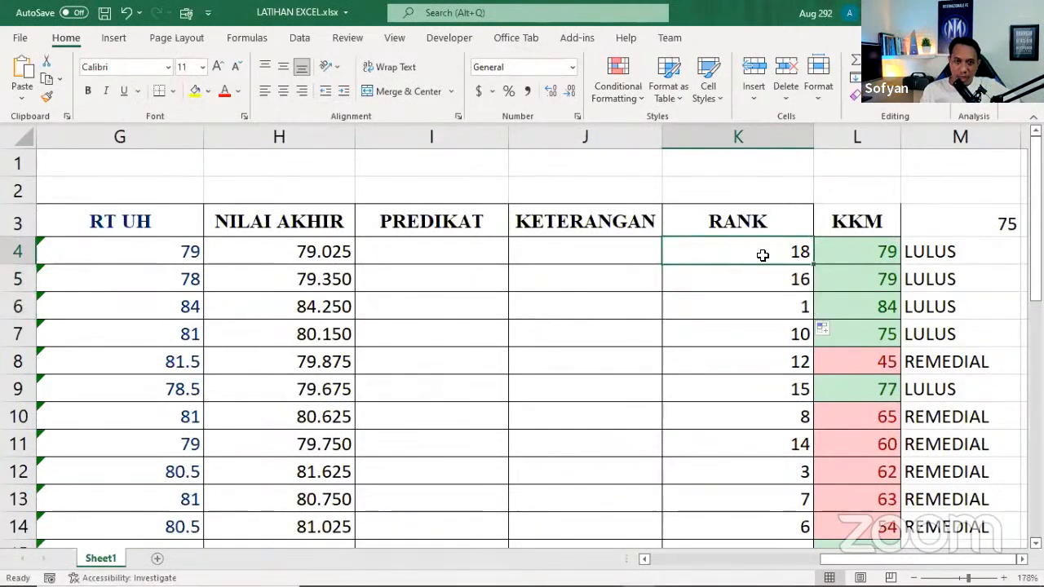
{"action": "double_click", "coordinate": [747, 250]}
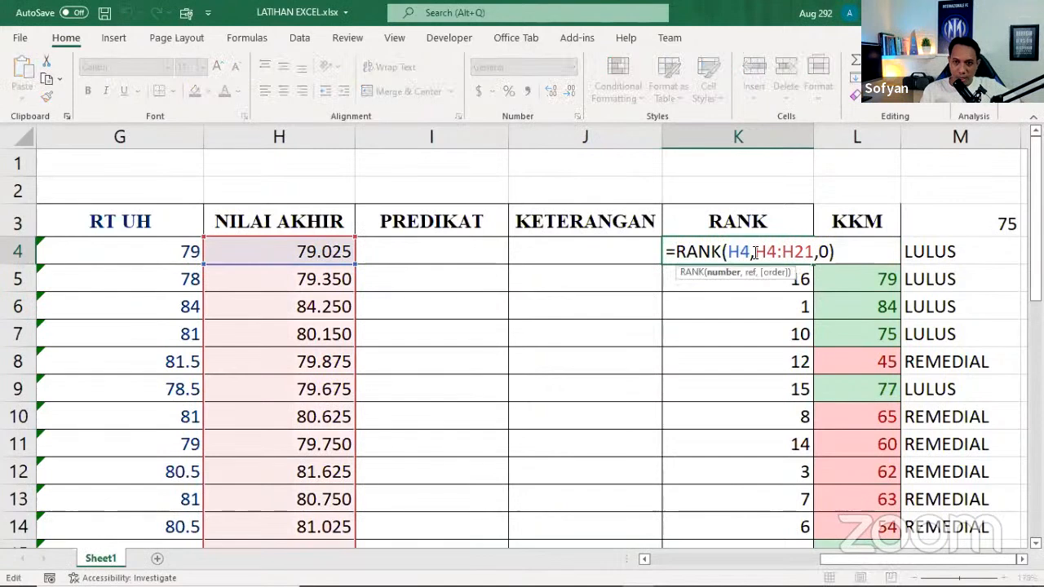
{"action": "key", "text": "Return"}
Examine the RANK formula copied to K5 and trace its highlighted reference range down the NILAI AKHIR column, leaving the formula as is
{"action": "double_click", "coordinate": [777, 278]}
{"action": "left_click", "coordinate": [777, 280]}
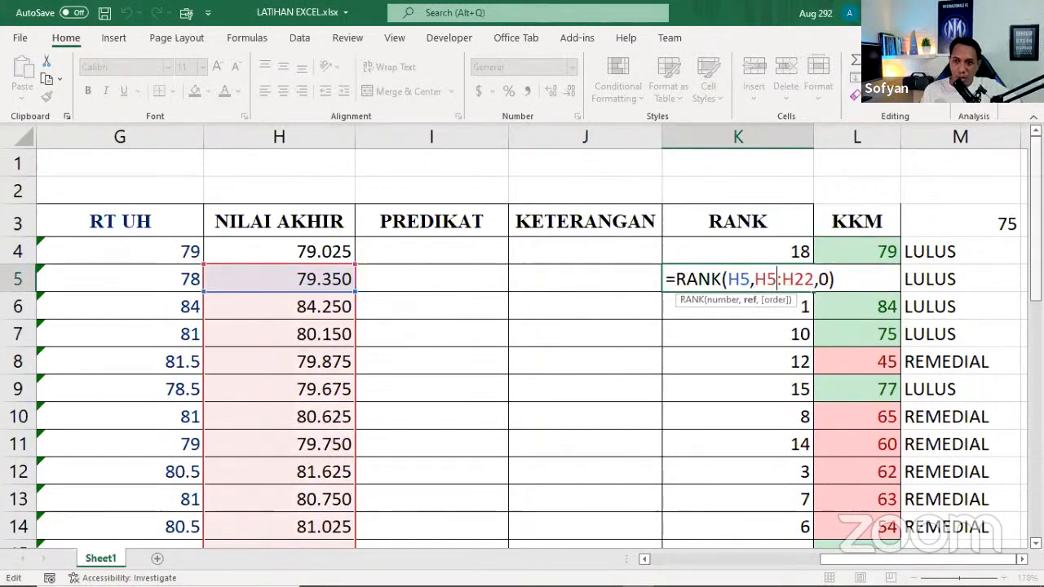
{"action": "left_click_drag", "start_coordinate": [1036, 248], "coordinate": [1035, 370]}
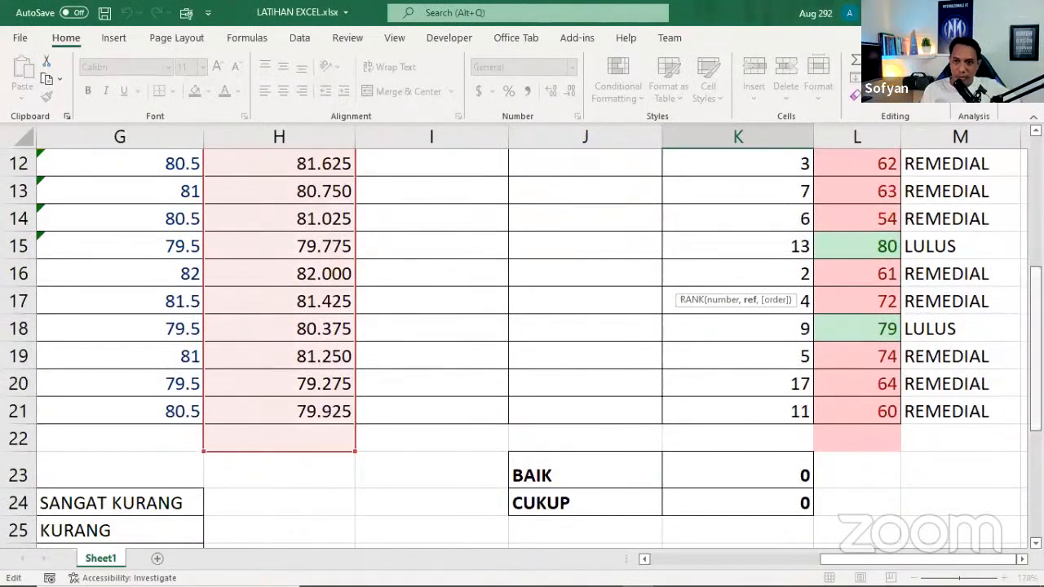
{"action": "left_click_drag", "start_coordinate": [1036, 336], "coordinate": [1036, 202]}
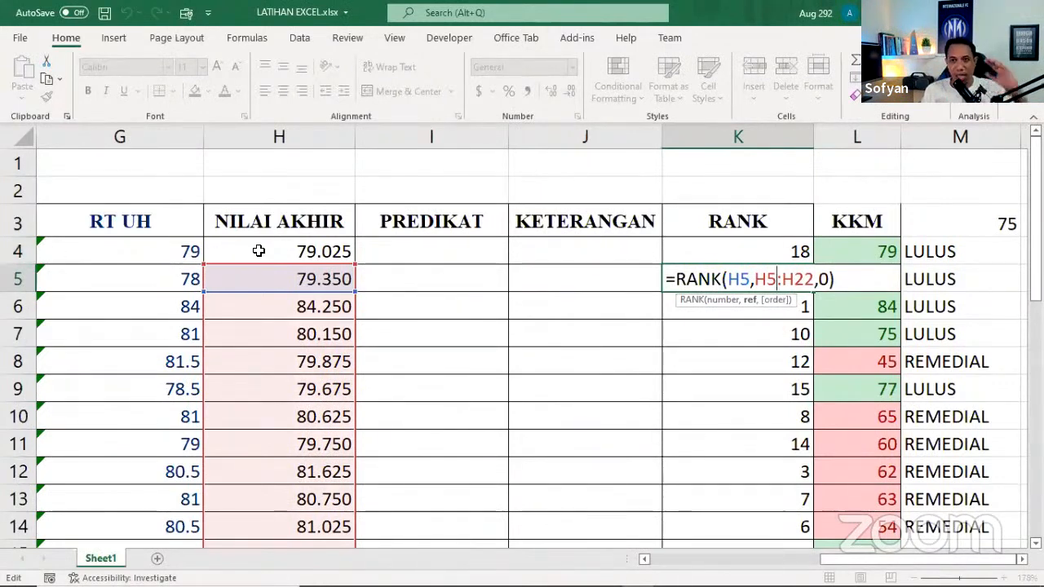
{"action": "scroll", "coordinate": [251, 352], "scroll_direction": "down", "scroll_amount": 3}
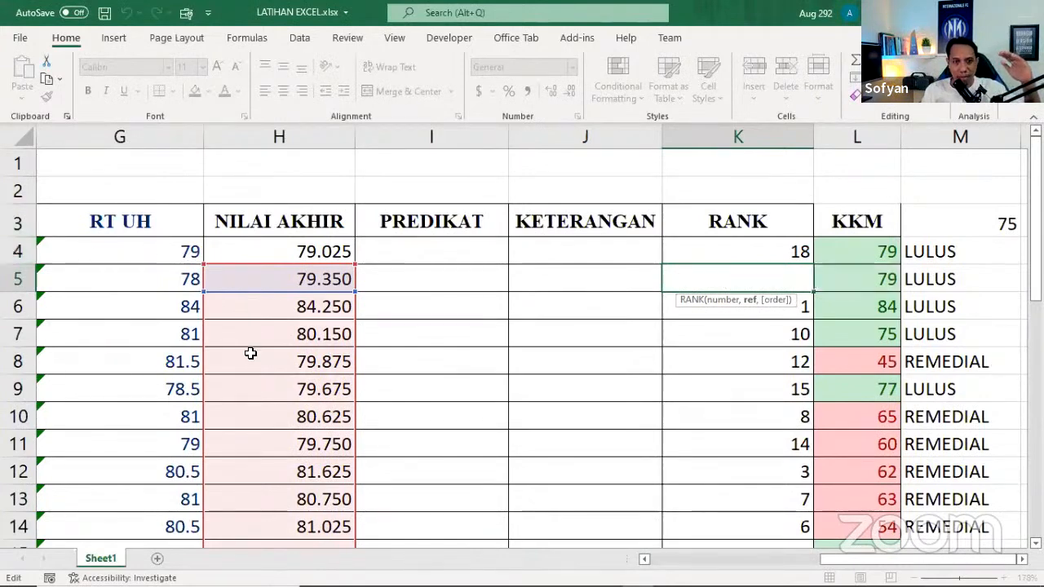
{"action": "scroll", "coordinate": [250, 352], "scroll_direction": "down", "scroll_amount": 3}
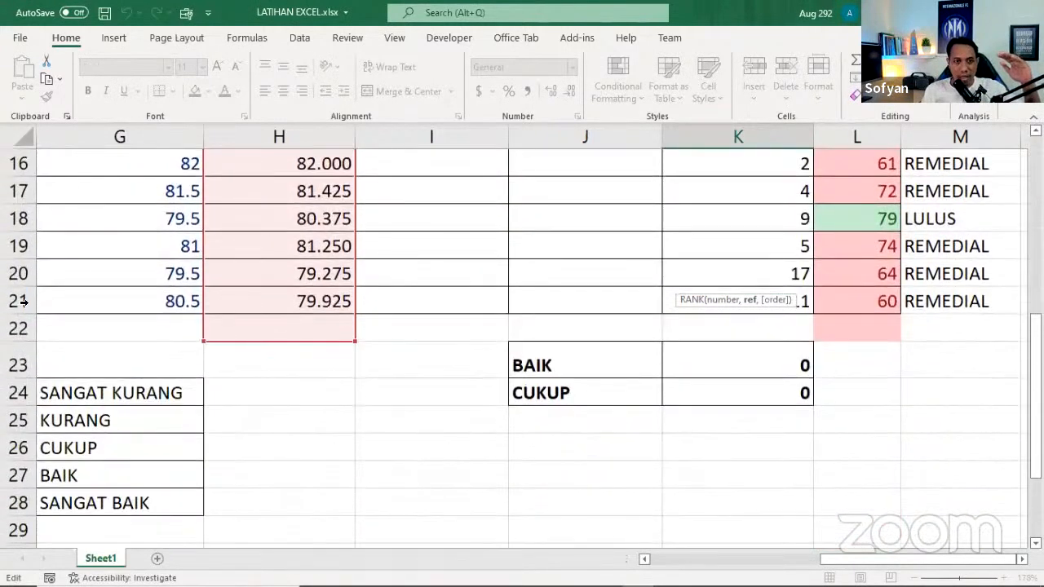
{"action": "scroll", "coordinate": [350, 298], "scroll_direction": "up", "scroll_amount": 6}
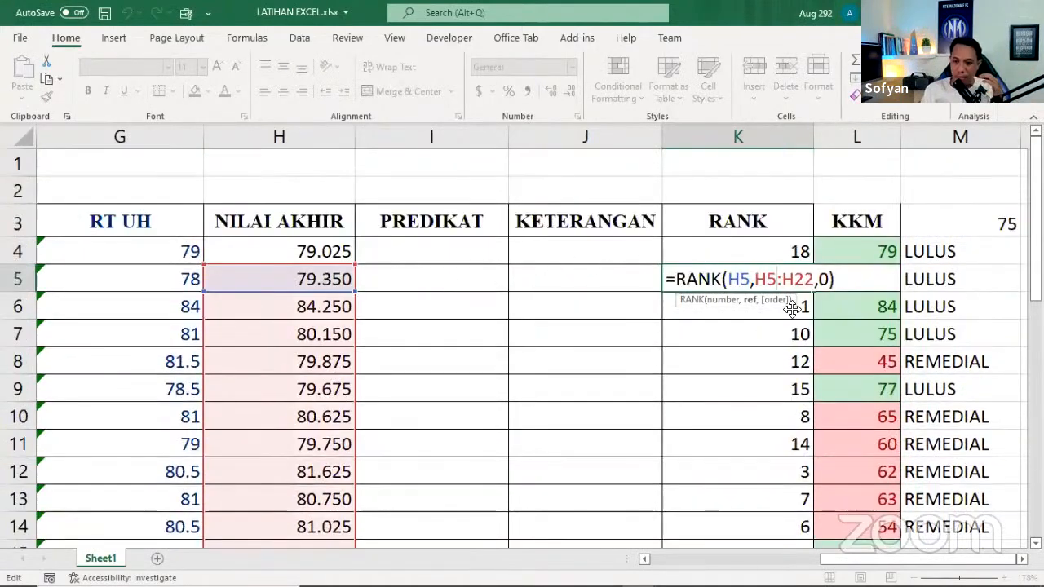
{"action": "key", "text": "Return"}
Check which cells the copied RANK formula in K6 references at both ends of the NILAI AKHIR data, without editing it
{"action": "double_click", "coordinate": [790, 306]}
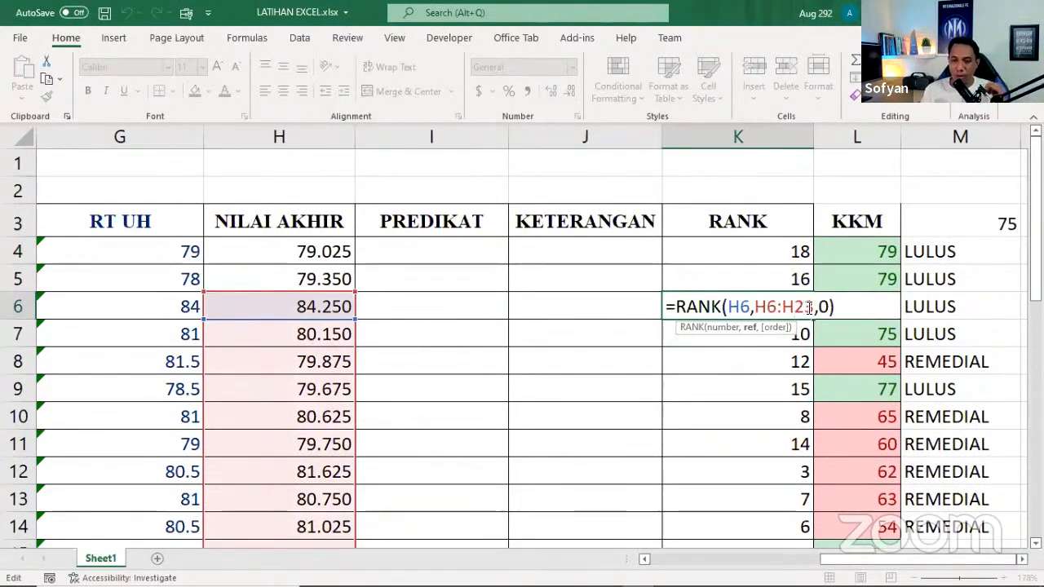
{"action": "scroll", "coordinate": [874, 377], "scroll_direction": "down", "scroll_amount": 1}
{"action": "scroll", "coordinate": [875, 378], "scroll_direction": "down", "scroll_amount": 5}
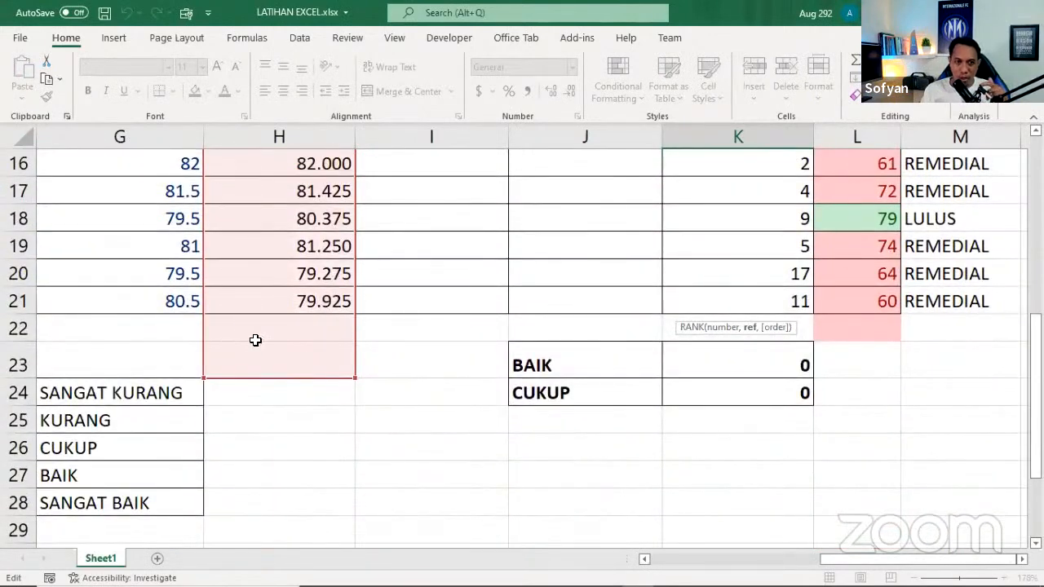
{"action": "scroll", "coordinate": [512, 357], "scroll_direction": "up", "scroll_amount": 3}
{"action": "scroll", "coordinate": [513, 357], "scroll_direction": "up", "scroll_amount": 1}
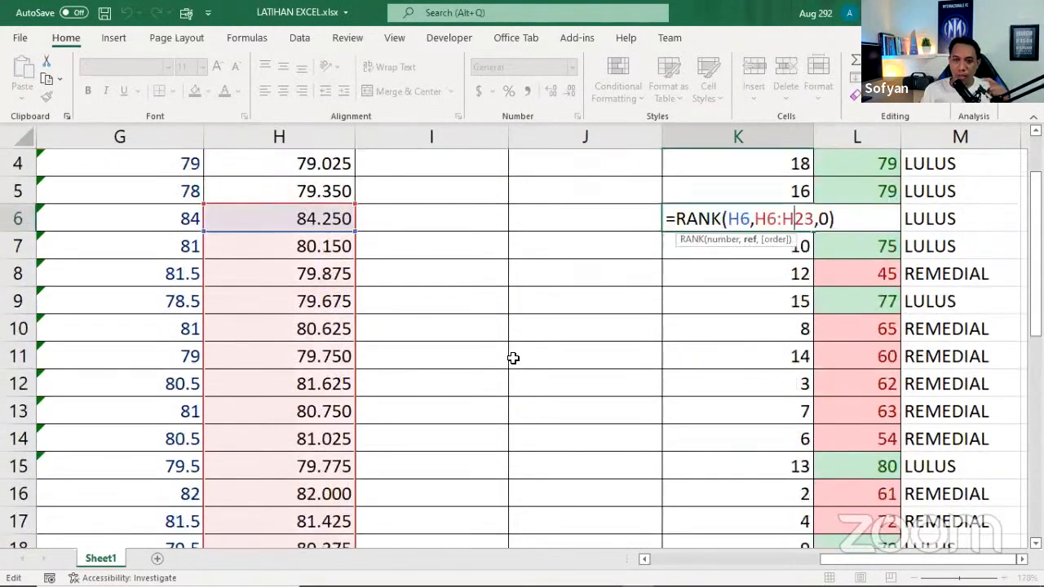
{"action": "scroll", "coordinate": [511, 347], "scroll_direction": "up", "scroll_amount": 3}
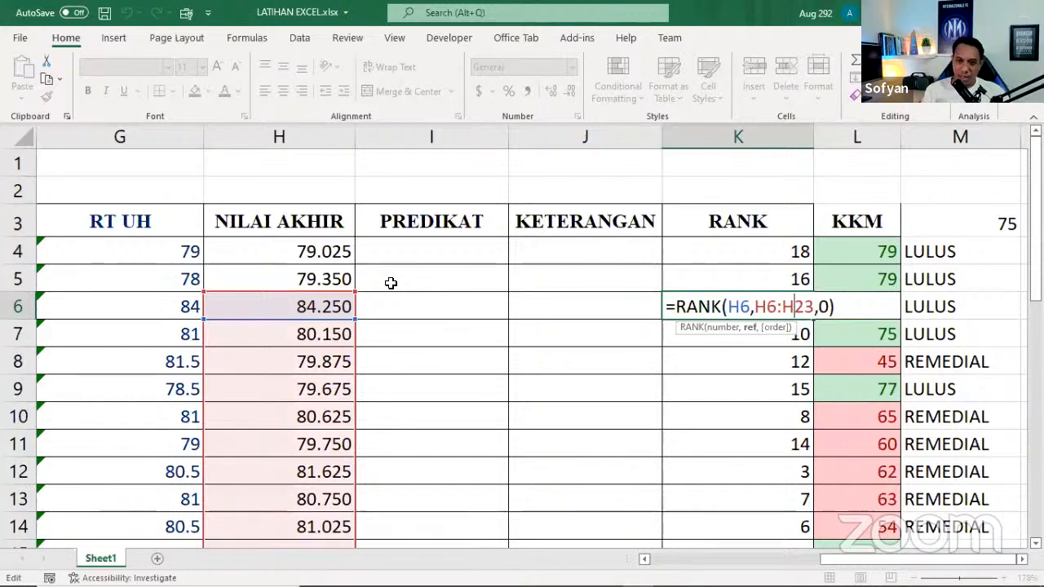
{"action": "key", "text": "Return"}
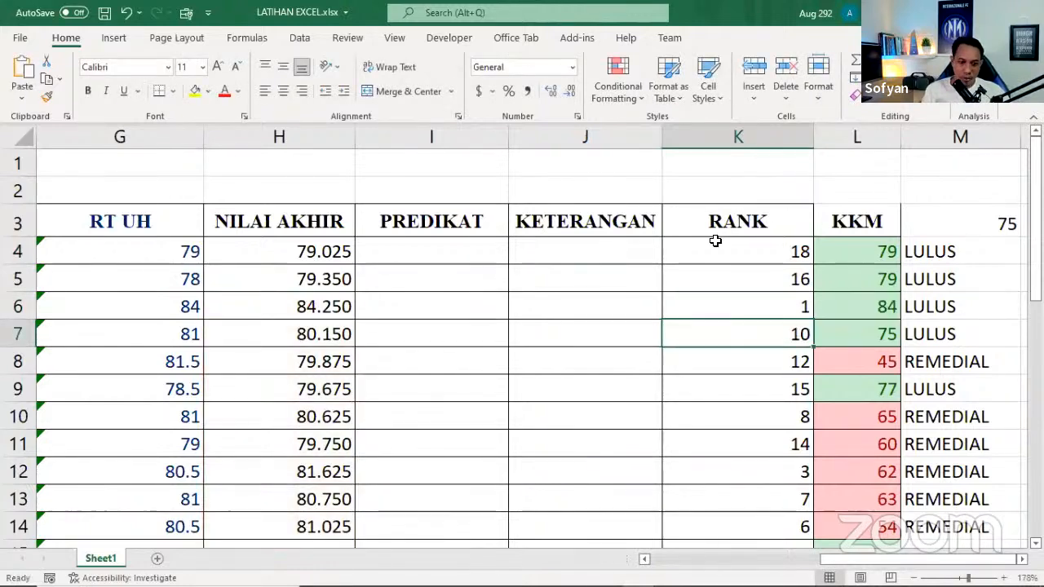
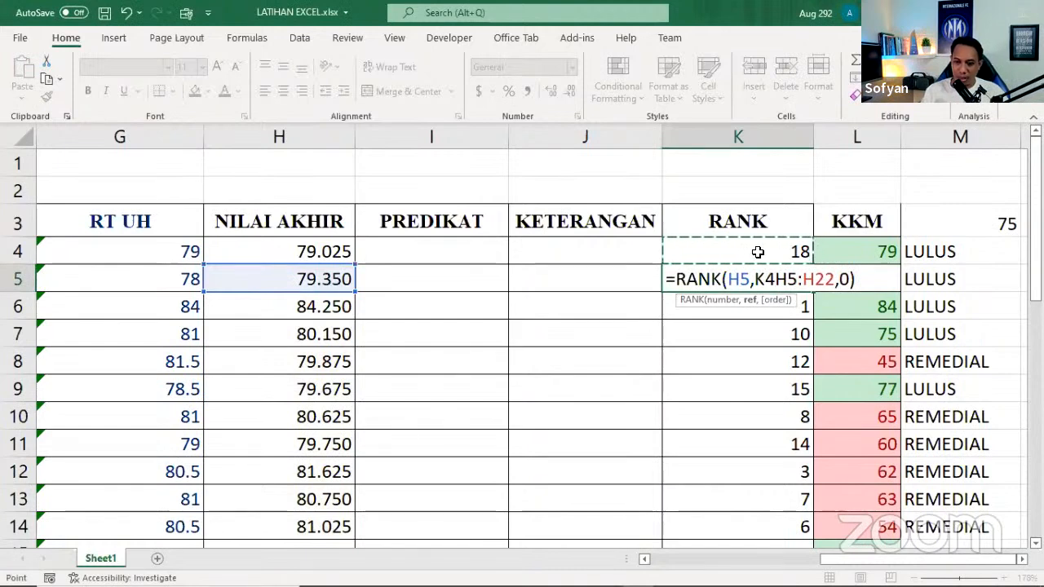
Make the reference range in K4's RANK formula absolute so it reads $H$4:$H$21
{"action": "key", "text": "Return"}
{"action": "double_click", "coordinate": [757, 252]}
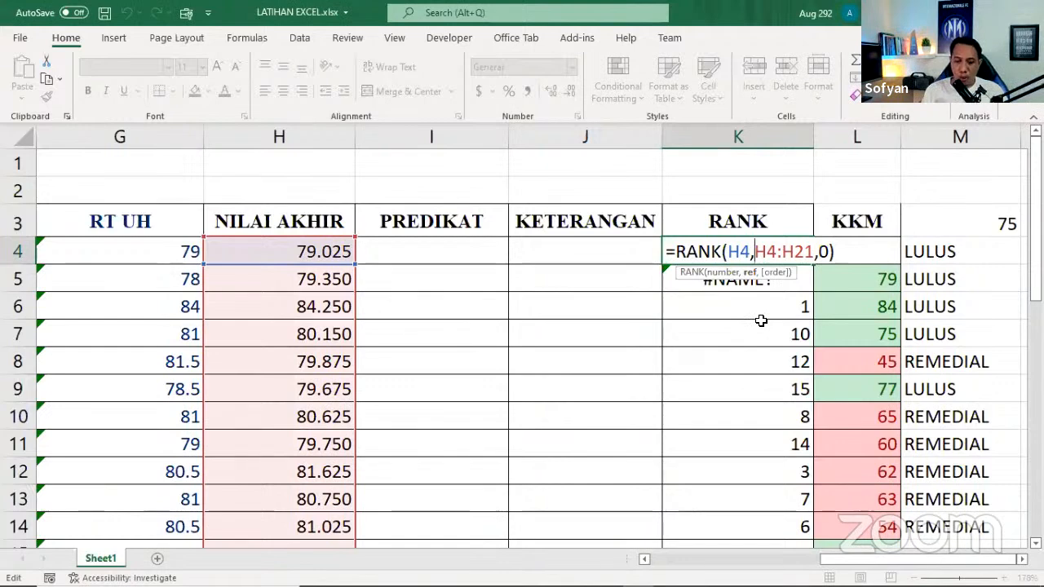
{"action": "key", "text": "F4"}
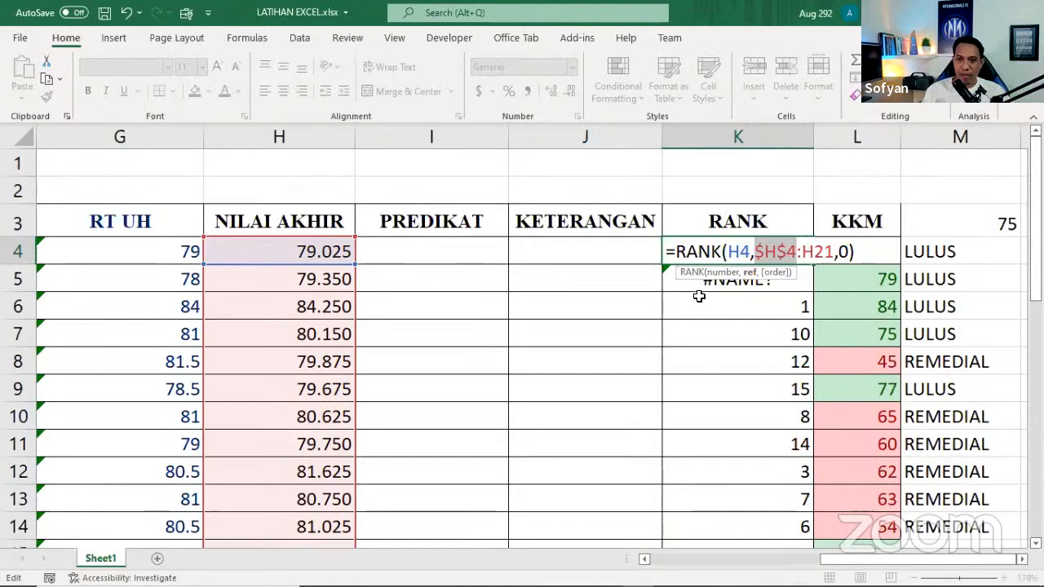
{"action": "left_click", "coordinate": [804, 255]}
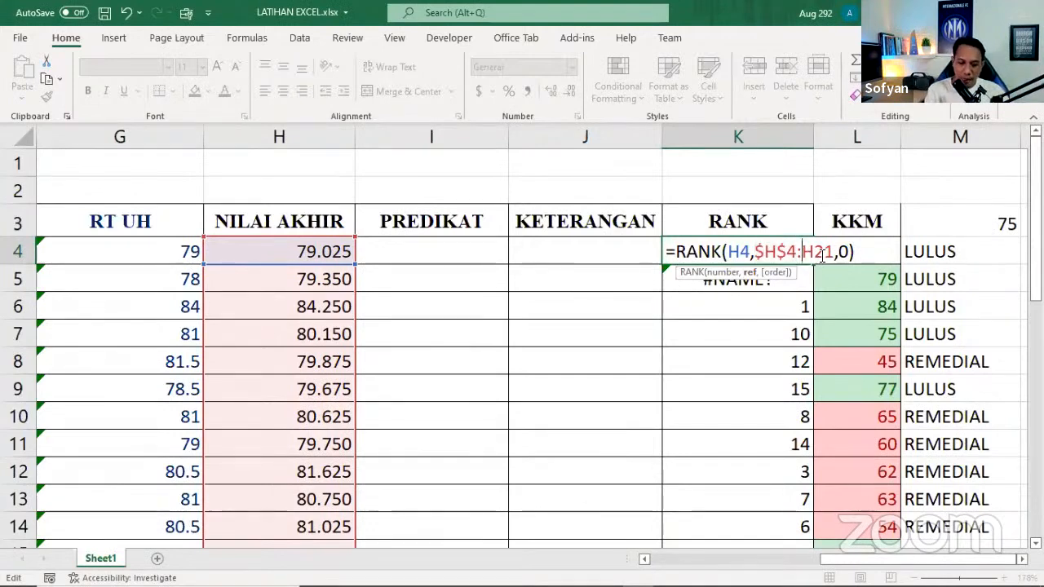
{"action": "key", "text": "F4"}
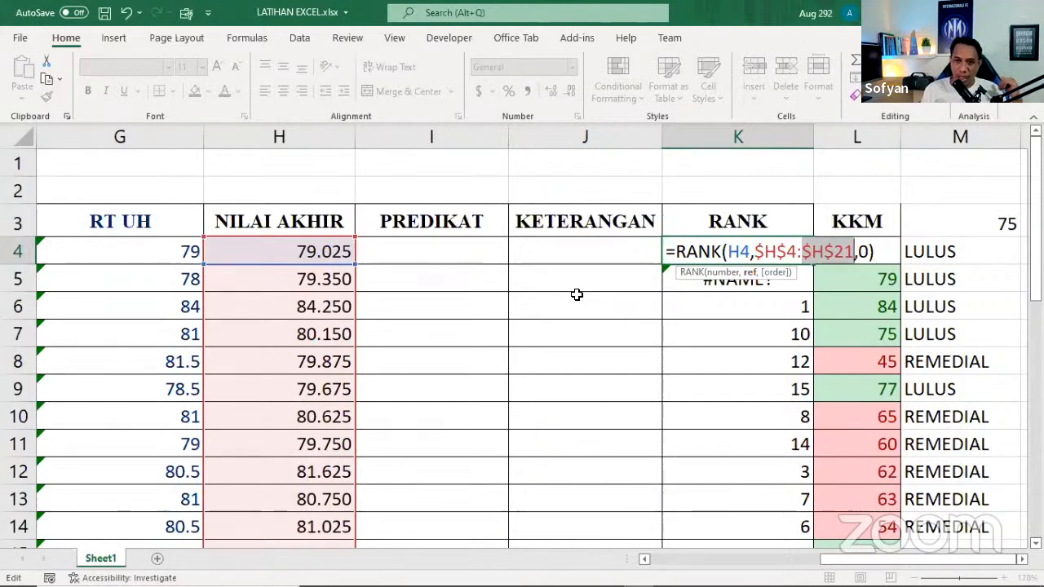
{"action": "key", "text": "Return"}
Fill the RANK formula with the locked range from K4 down to K21
{"action": "left_click", "coordinate": [755, 251]}
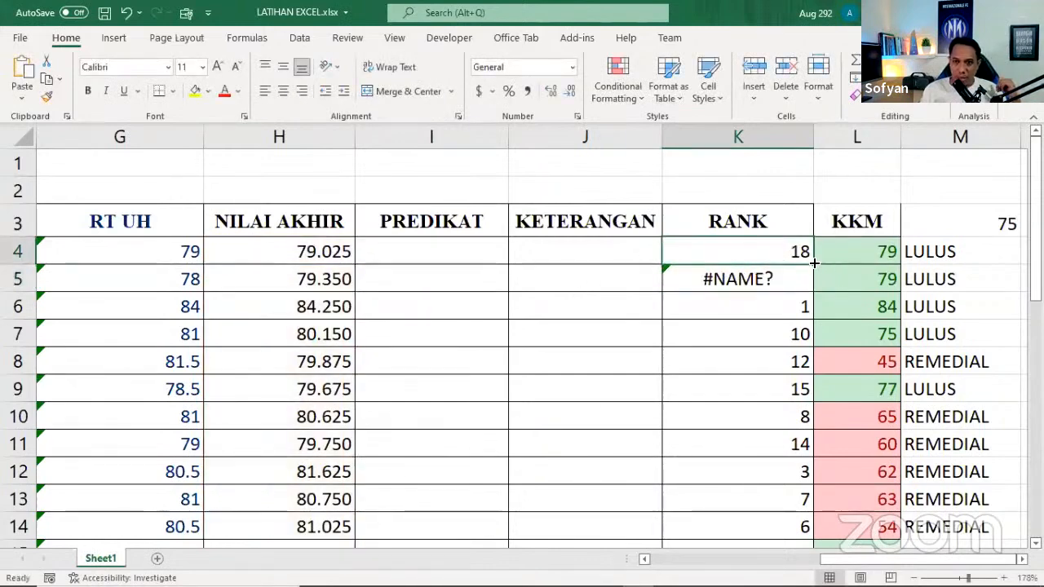
{"action": "left_click_drag", "start_coordinate": [812, 263], "coordinate": [780, 491]}
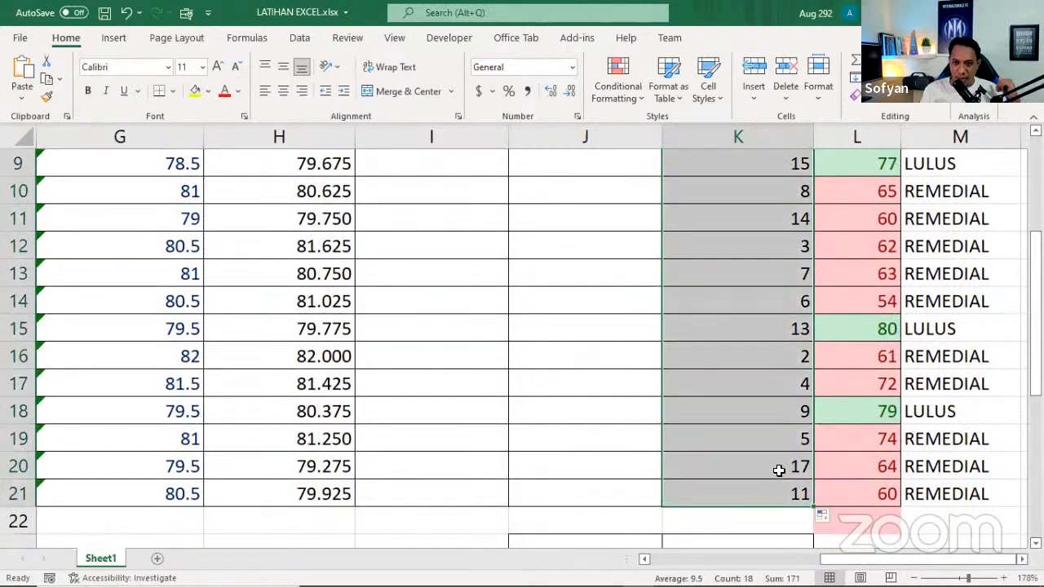
{"action": "scroll", "coordinate": [779, 470], "scroll_direction": "up", "scroll_amount": 3}
Review the references in the copied RANK formula in K5 and leave it as is
{"action": "left_click", "coordinate": [758, 275]}
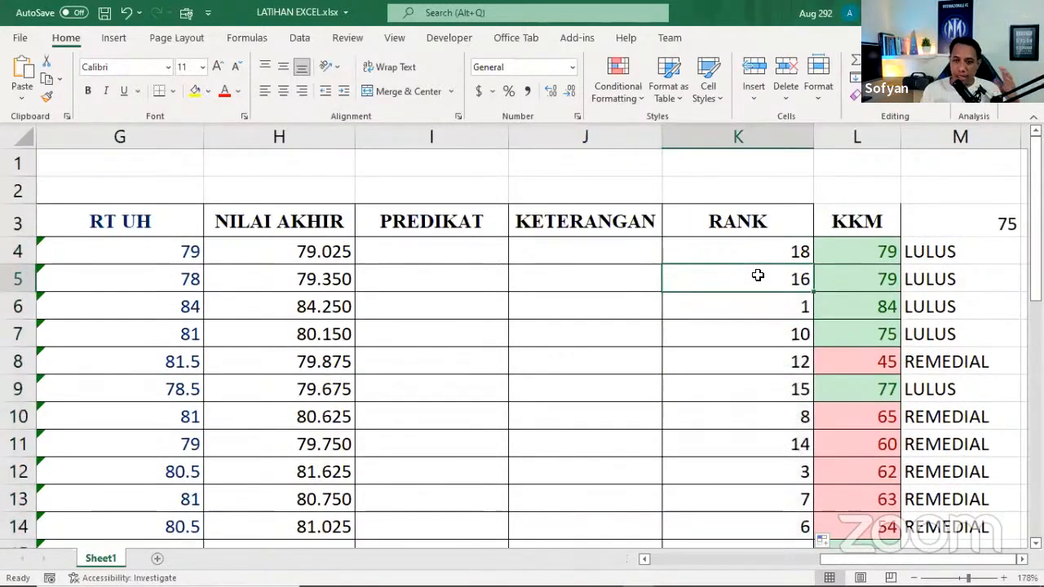
{"action": "double_click", "coordinate": [758, 276]}
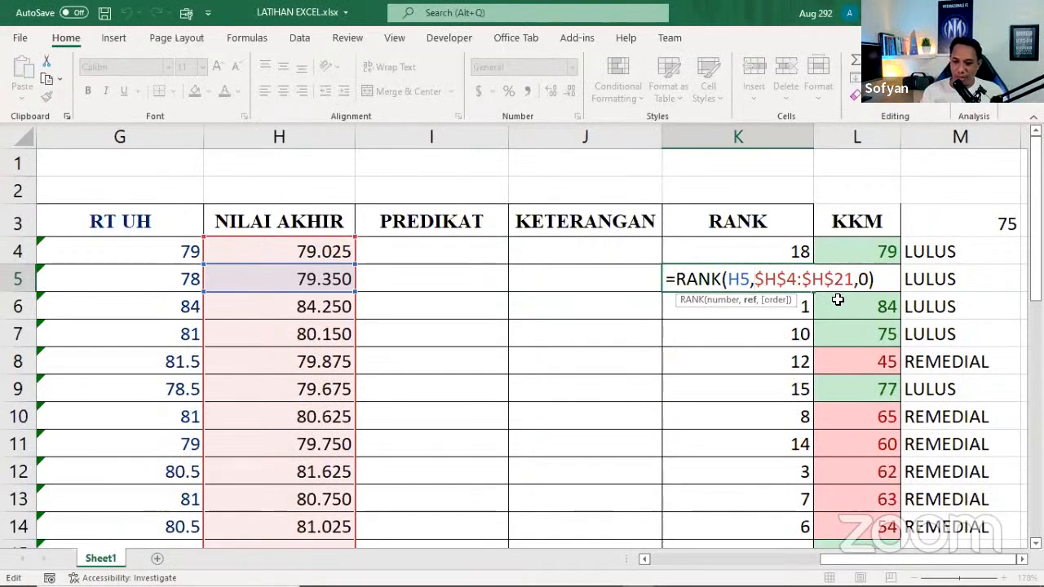
{"action": "key", "text": "Return"}
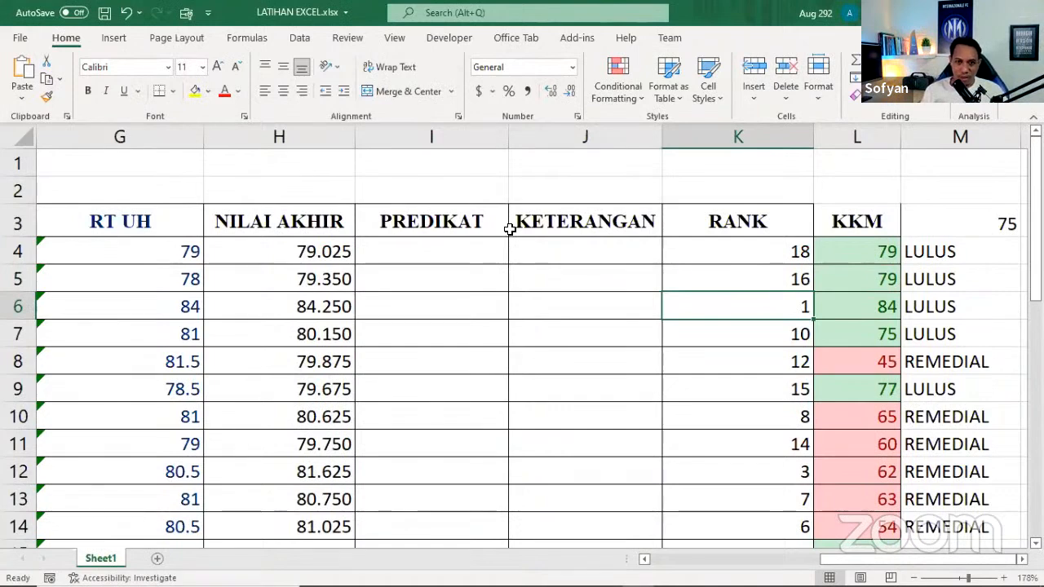
Examine the grade lookup table in E24:G28 beside the RENTANG NILAI chart, looking at its score, letter and description columns
{"action": "key", "text": "alt+Tab"}
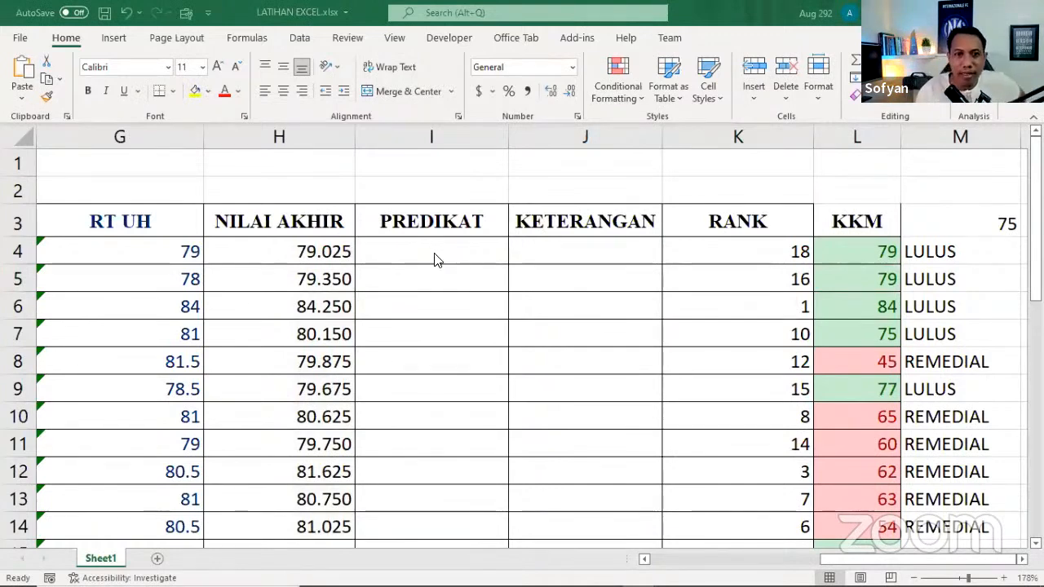
{"action": "scroll", "coordinate": [401, 382], "scroll_direction": "down", "scroll_amount": 6}
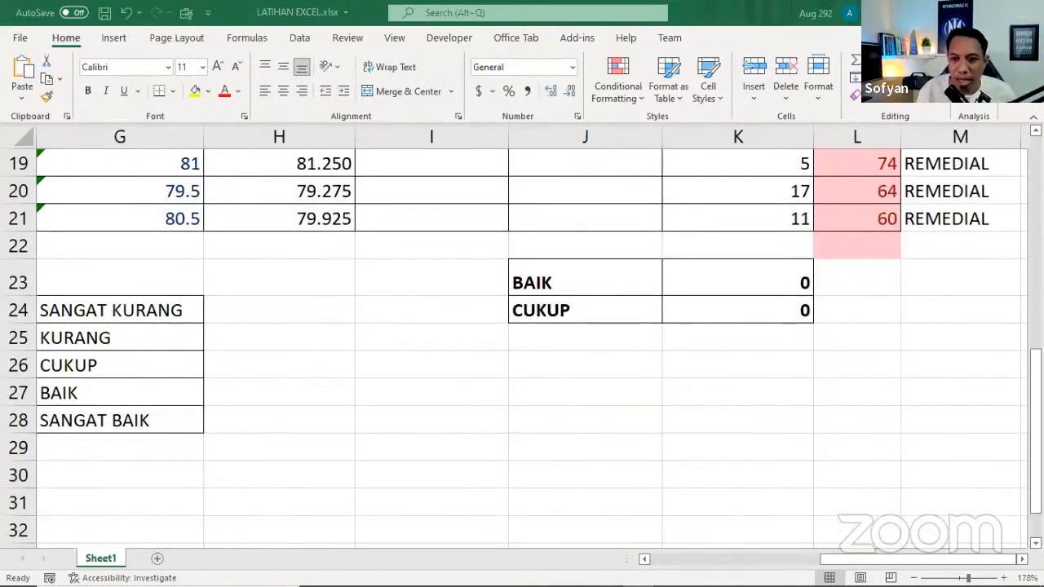
{"action": "left_click", "coordinate": [913, 577]}
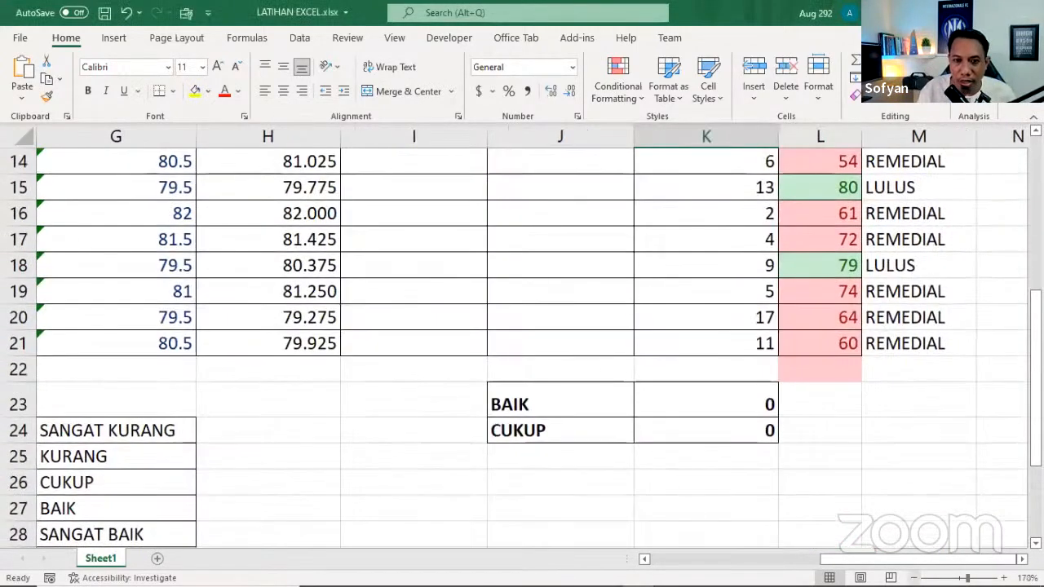
{"action": "left_click", "coordinate": [913, 577]}
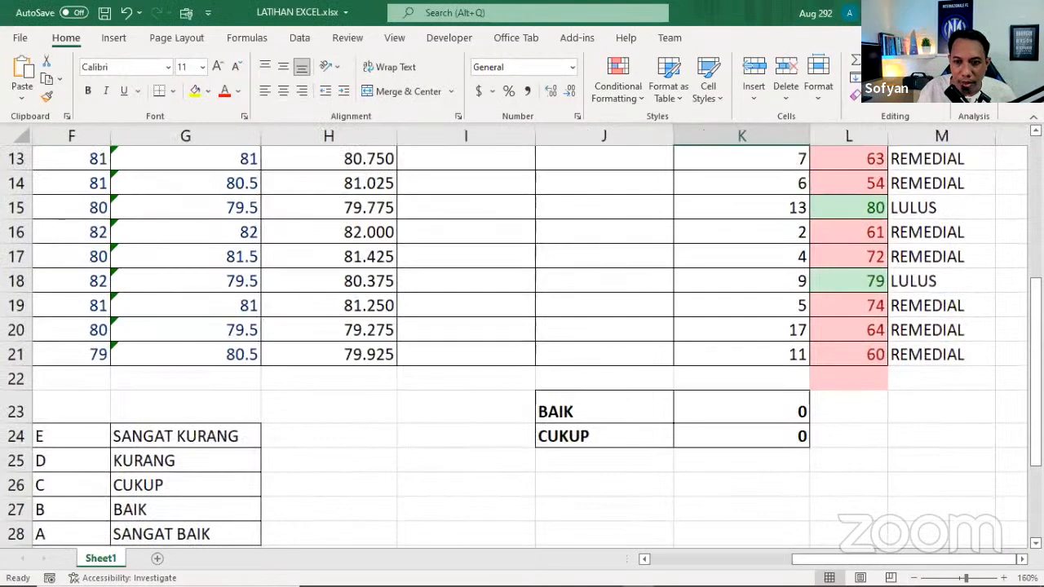
{"action": "left_click", "coordinate": [764, 559]}
{"action": "scroll", "coordinate": [204, 380], "scroll_direction": "down", "scroll_amount": 1}
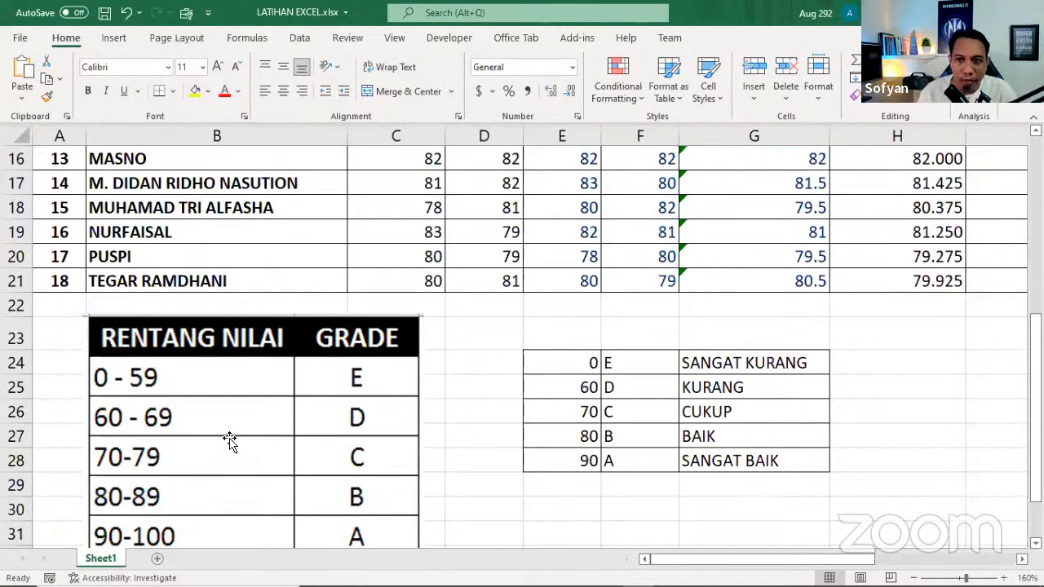
{"action": "left_click", "coordinate": [573, 367]}
{"action": "left_click", "coordinate": [621, 367]}
{"action": "left_click", "coordinate": [690, 366]}
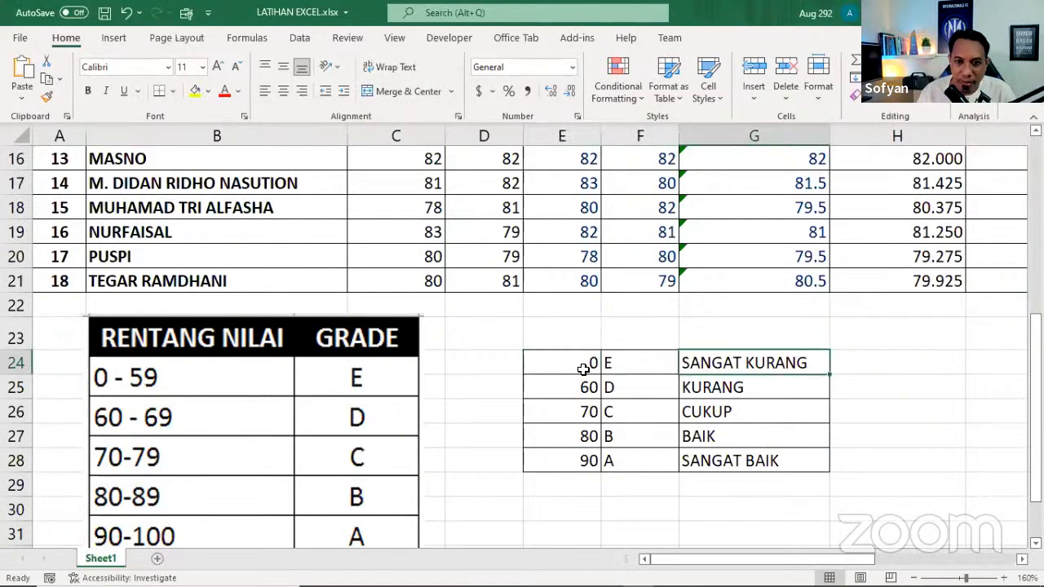
{"action": "left_click", "coordinate": [575, 368]}
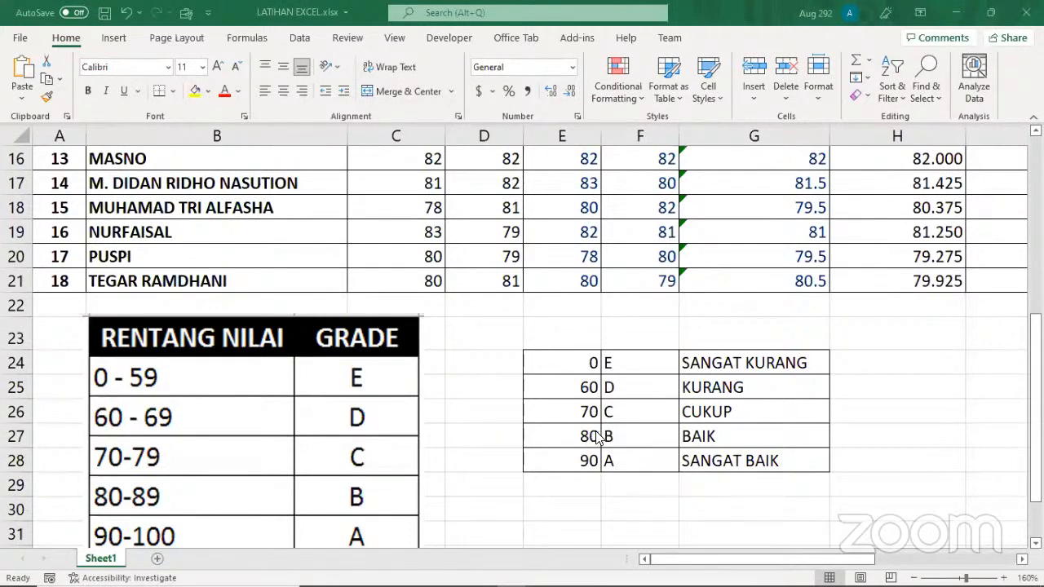
{"action": "left_click", "coordinate": [590, 387]}
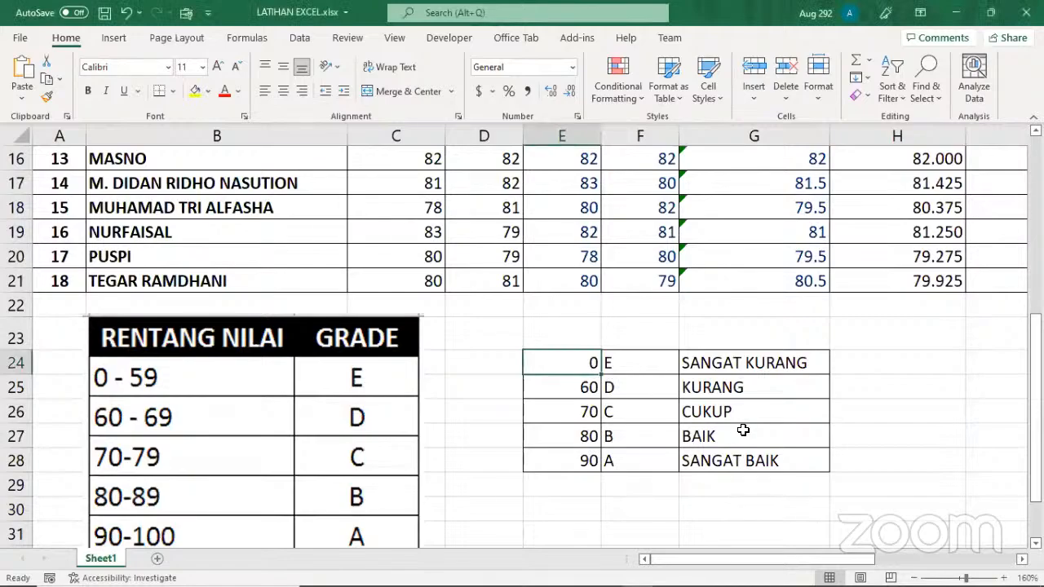
Begin a VLOOKUP formula in the first PREDIKAT cell, I4, with the NILAI AKHIR score in H4 as the lookup value
{"action": "scroll", "coordinate": [742, 430], "scroll_direction": "up", "scroll_amount": 4}
{"action": "scroll", "coordinate": [742, 429], "scroll_direction": "up", "scroll_amount": 2}
{"action": "scroll", "coordinate": [746, 407], "scroll_direction": "down", "scroll_amount": 5}
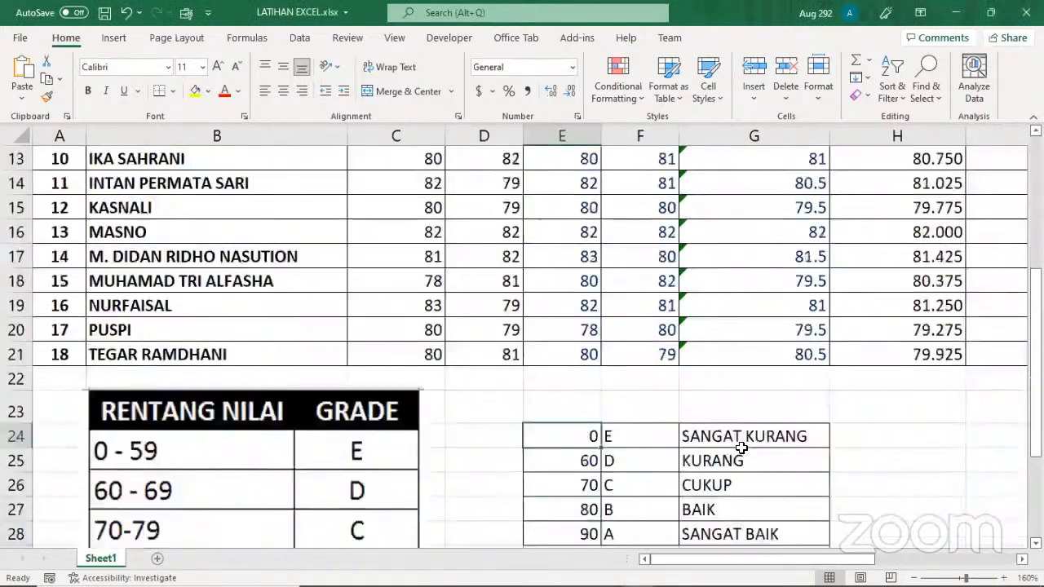
{"action": "left_click", "coordinate": [913, 579]}
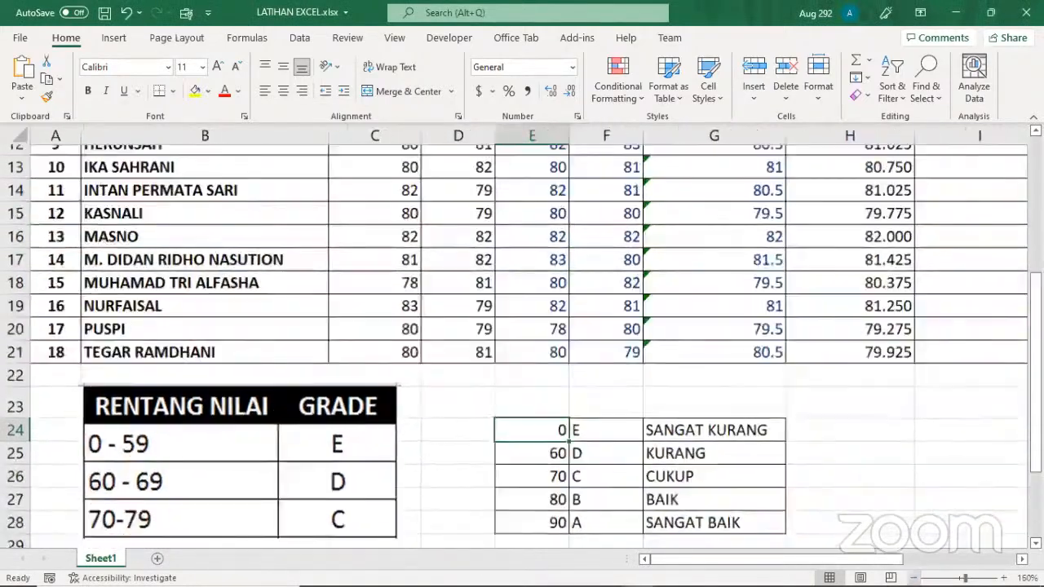
{"action": "left_click", "coordinate": [913, 578]}
{"action": "left_click", "coordinate": [913, 578]}
{"action": "left_click", "coordinate": [913, 578]}
{"action": "left_click", "coordinate": [914, 579]}
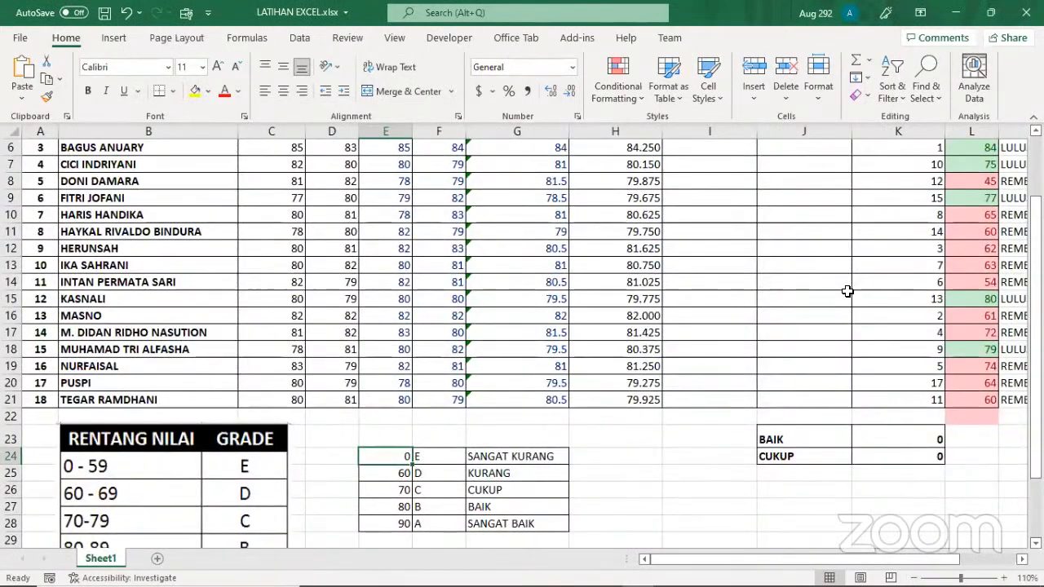
{"action": "key", "text": "alt+Tab"}
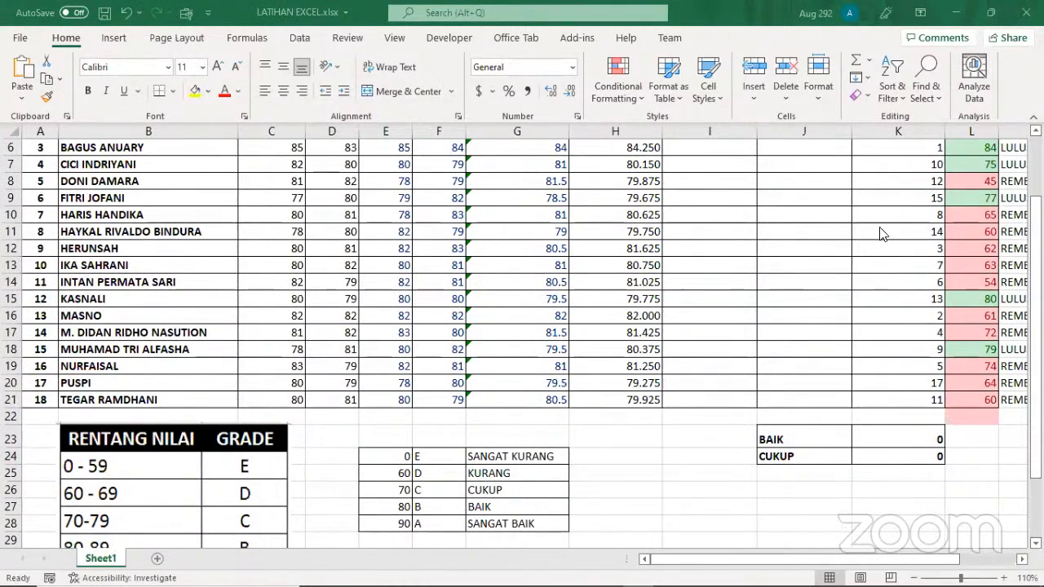
{"action": "scroll", "coordinate": [818, 386], "scroll_direction": "up", "scroll_amount": 2}
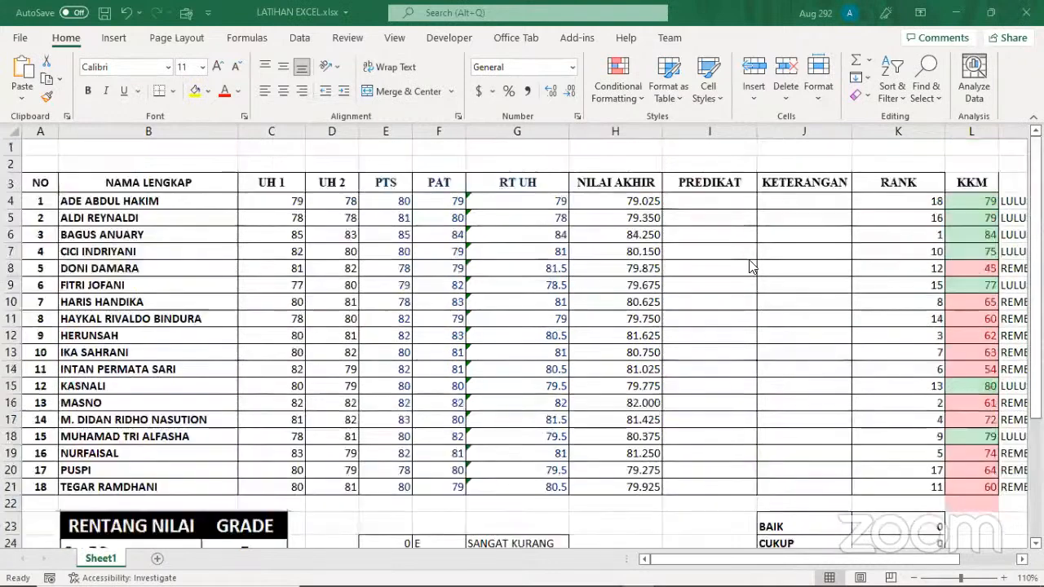
{"action": "left_click", "coordinate": [702, 198]}
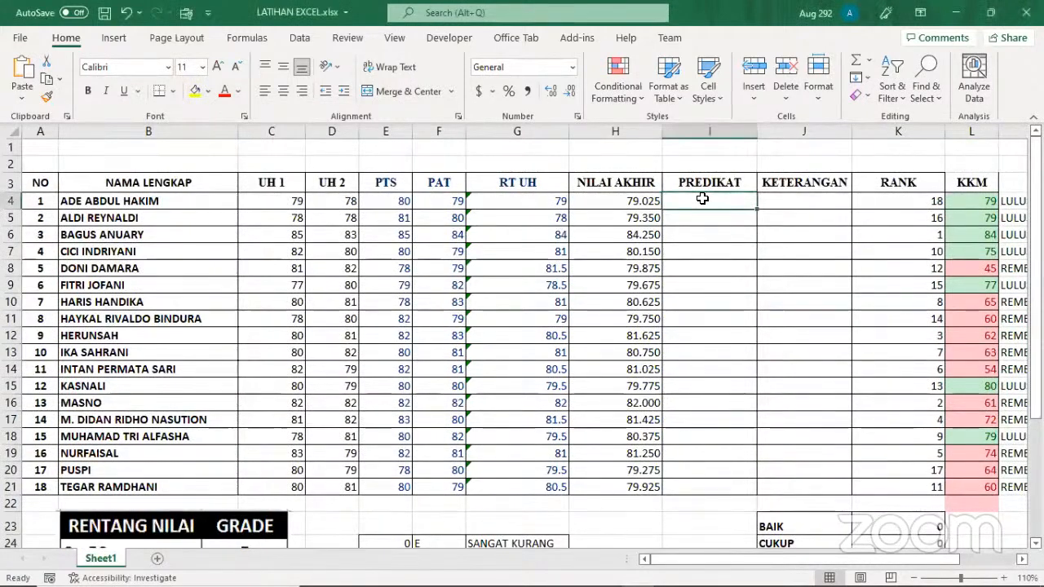
{"action": "type", "text": "="}
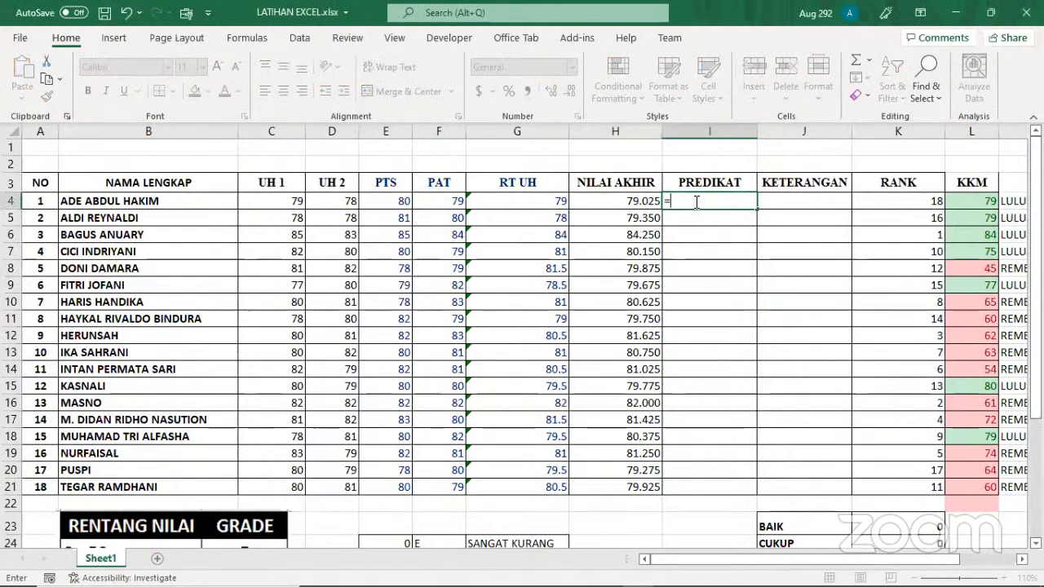
{"action": "type", "text": "vlook"}
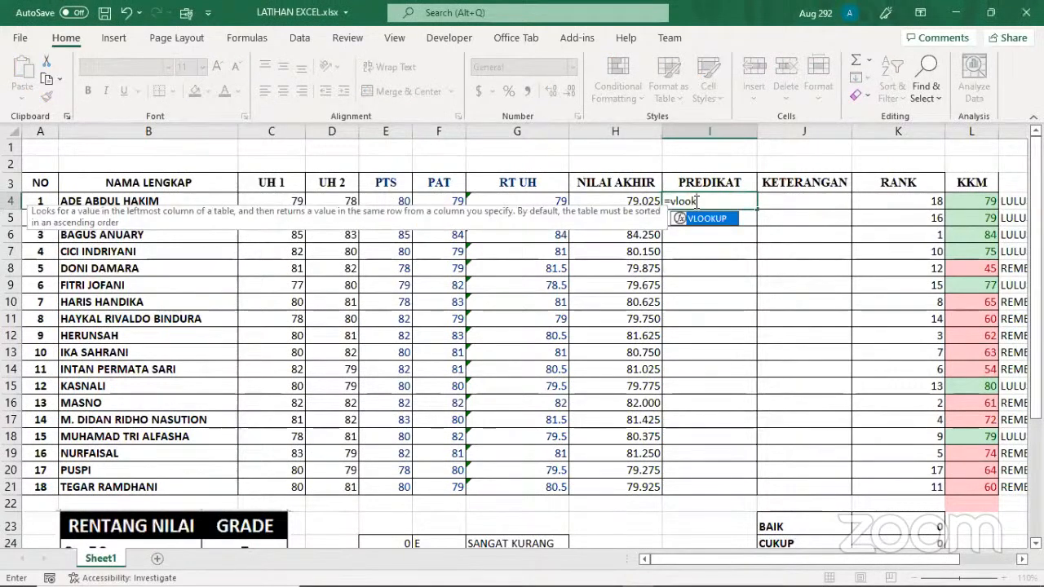
{"action": "double_click", "coordinate": [702, 220]}
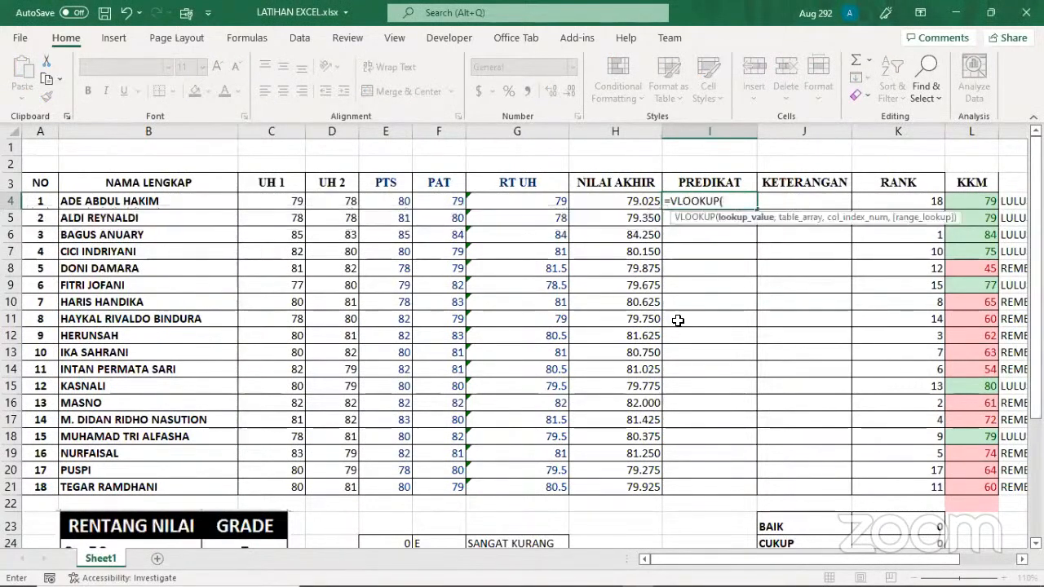
{"action": "scroll", "coordinate": [681, 306], "scroll_direction": "down", "scroll_amount": 1}
{"action": "scroll", "coordinate": [738, 225], "scroll_direction": "up", "scroll_amount": 1}
{"action": "left_click", "coordinate": [643, 201]}
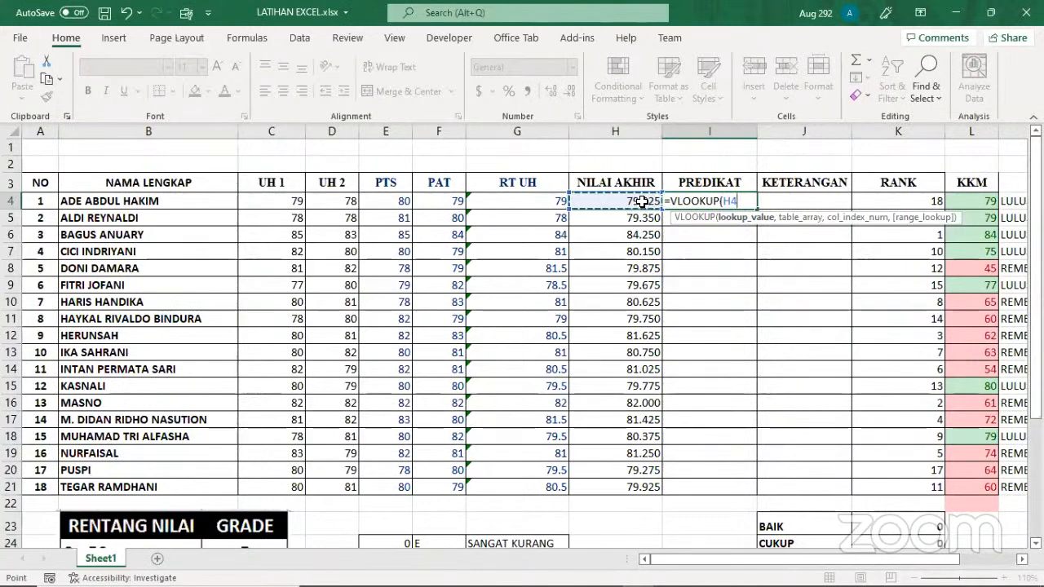
{"action": "type", "text": ","}
Add the grade table E24:G28 as the table array of the VLOOKUP formula, ready for the column index argument
{"action": "scroll", "coordinate": [517, 374], "scroll_direction": "down", "scroll_amount": 1}
{"action": "scroll", "coordinate": [516, 374], "scroll_direction": "down", "scroll_amount": 2}
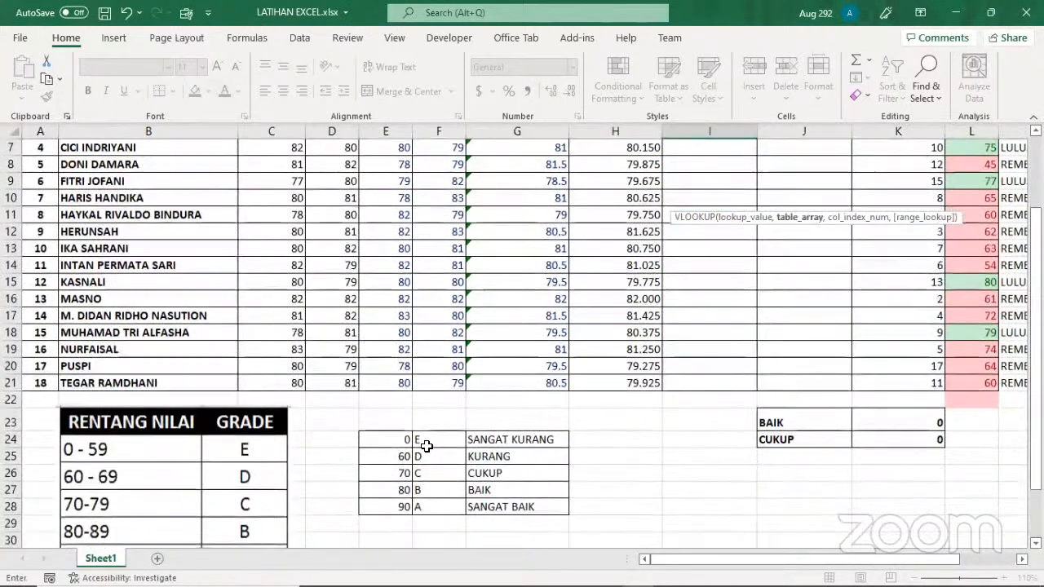
{"action": "left_click", "coordinate": [407, 439]}
{"action": "left_click_drag", "start_coordinate": [416, 440], "coordinate": [517, 500]}
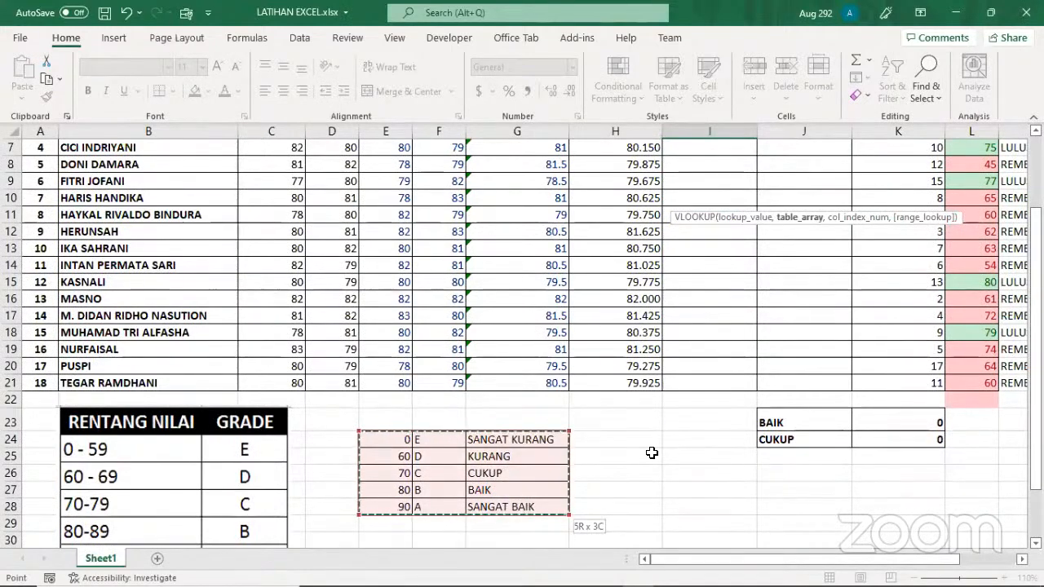
{"action": "scroll", "coordinate": [652, 453], "scroll_direction": "up", "scroll_amount": 2}
{"action": "scroll", "coordinate": [652, 452], "scroll_direction": "down", "scroll_amount": 1}
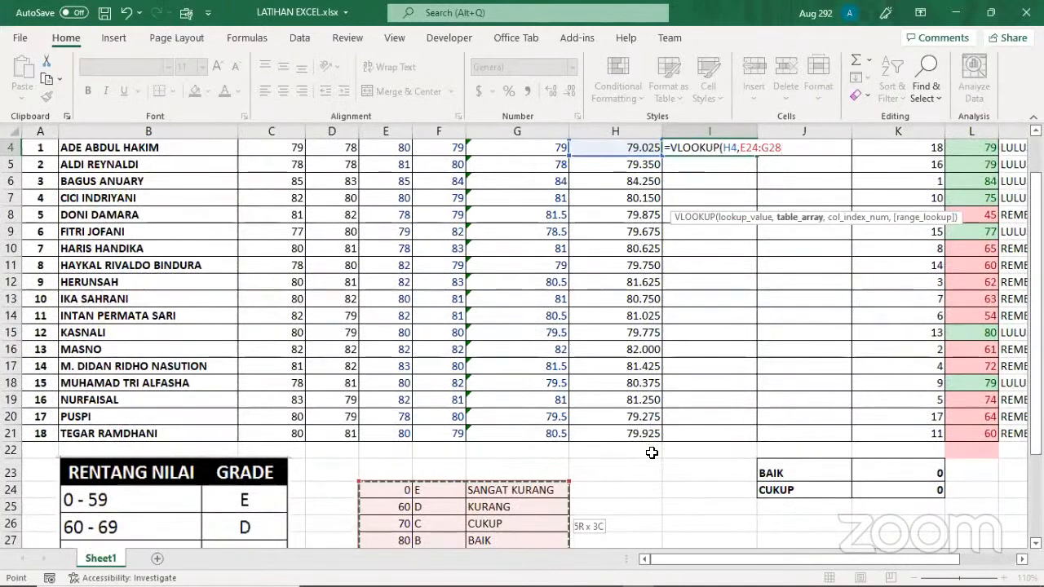
{"action": "type", "text": ","}
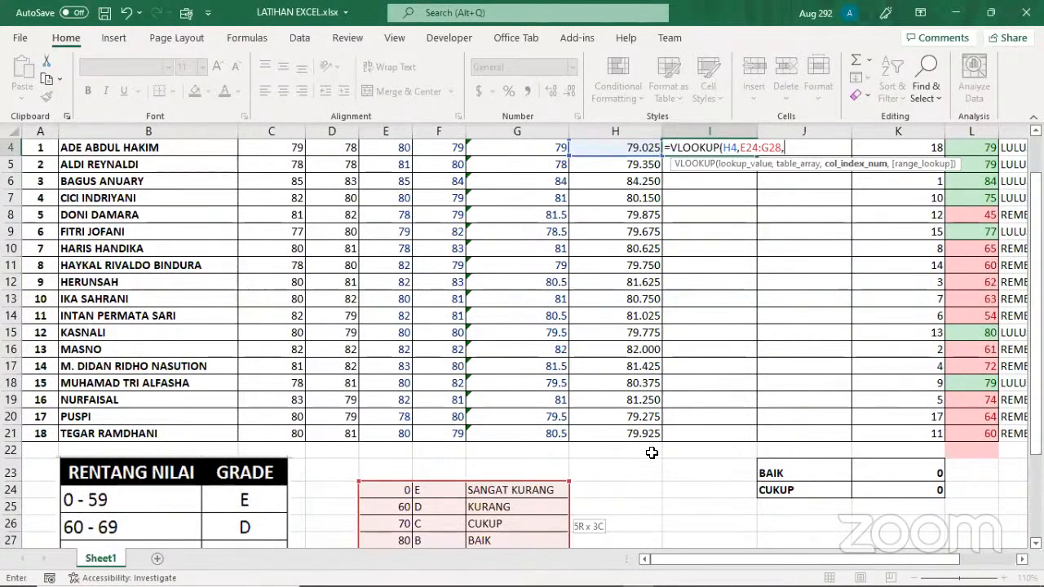
Lock the VLOOKUP table array in I4 as the absolute range $E$24:$G$28
{"action": "left_click", "coordinate": [740, 149]}
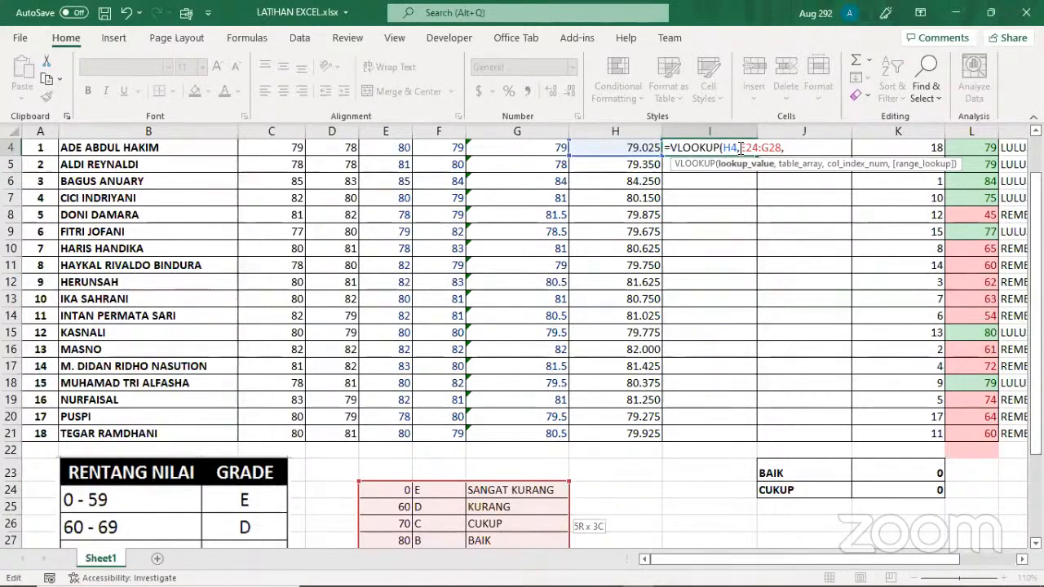
{"action": "key", "text": "F4"}
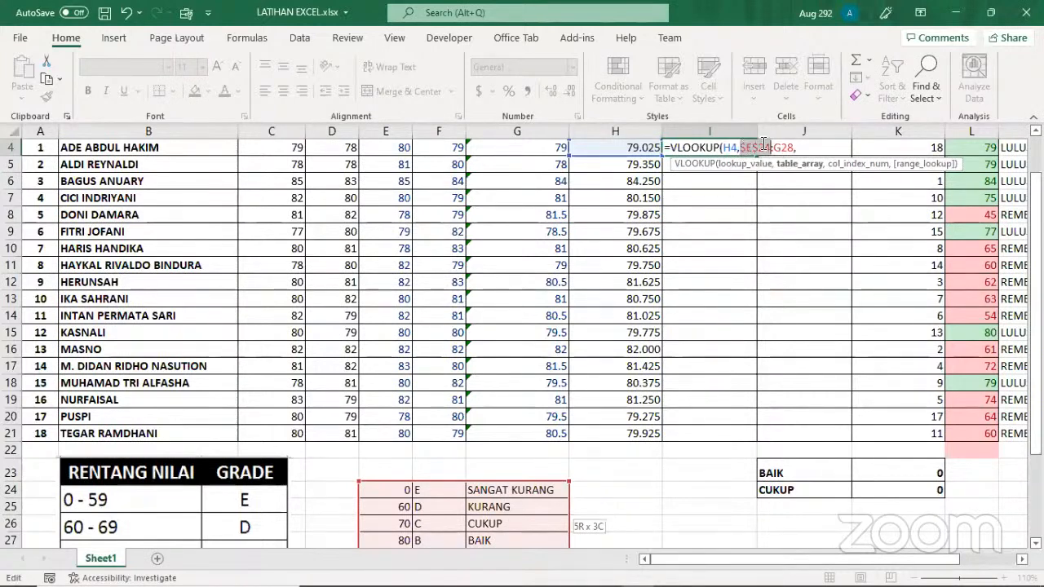
{"action": "left_click", "coordinate": [775, 147]}
{"action": "key", "text": "F4"}
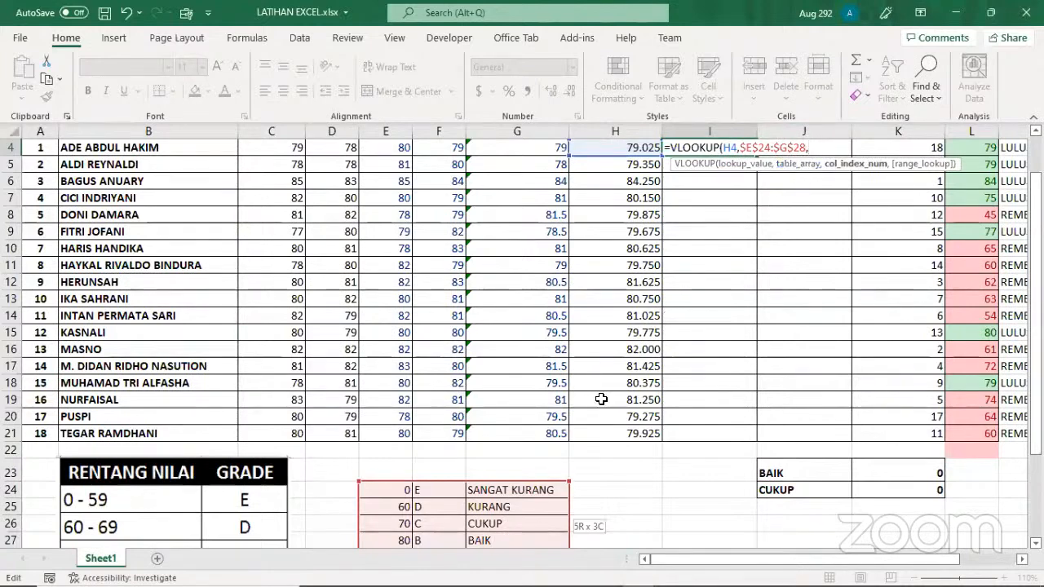
{"action": "scroll", "coordinate": [601, 399], "scroll_direction": "down", "scroll_amount": 1}
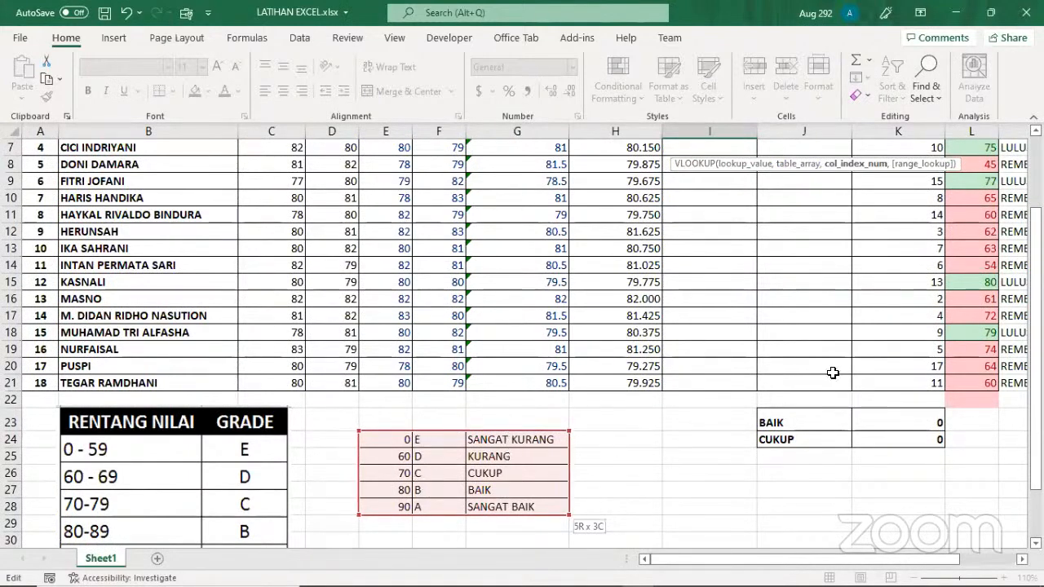
Complete the VLOOKUP formula in I4 with column index 2 and TRUE for approximate match
{"action": "scroll", "coordinate": [832, 371], "scroll_direction": "up", "scroll_amount": 2}
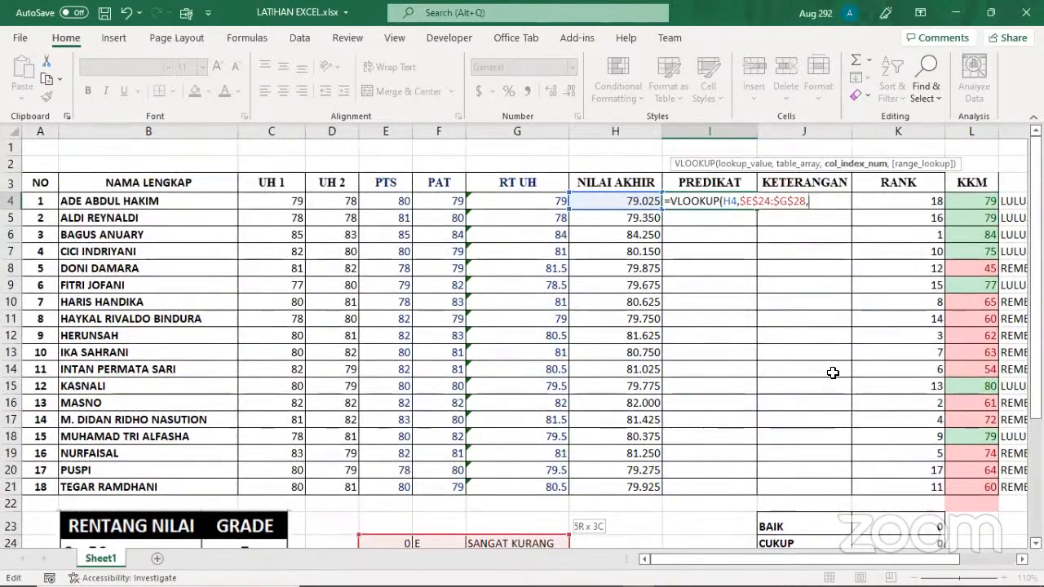
{"action": "type", "text": "2"}
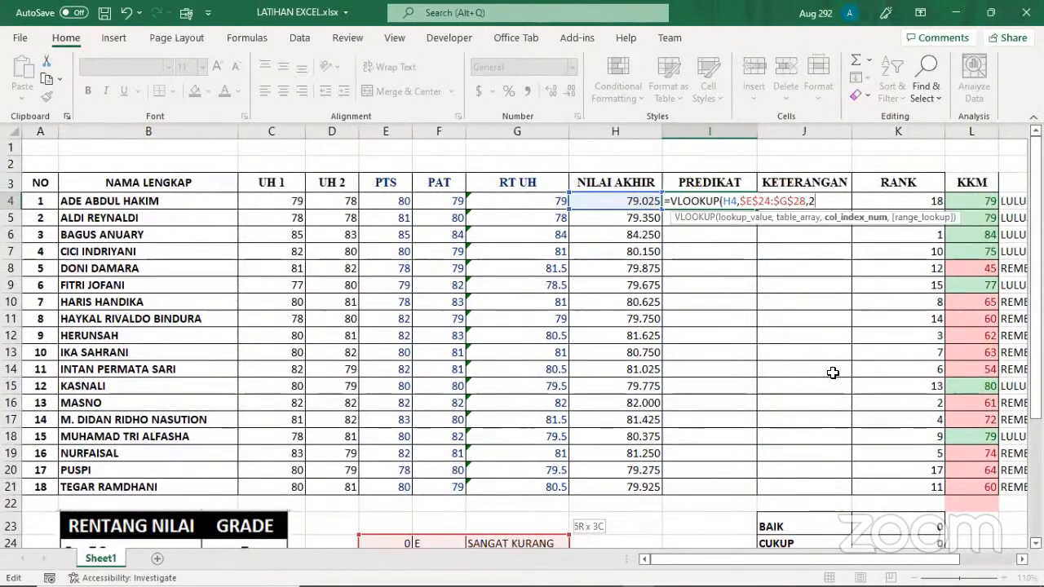
{"action": "type", "text": ","}
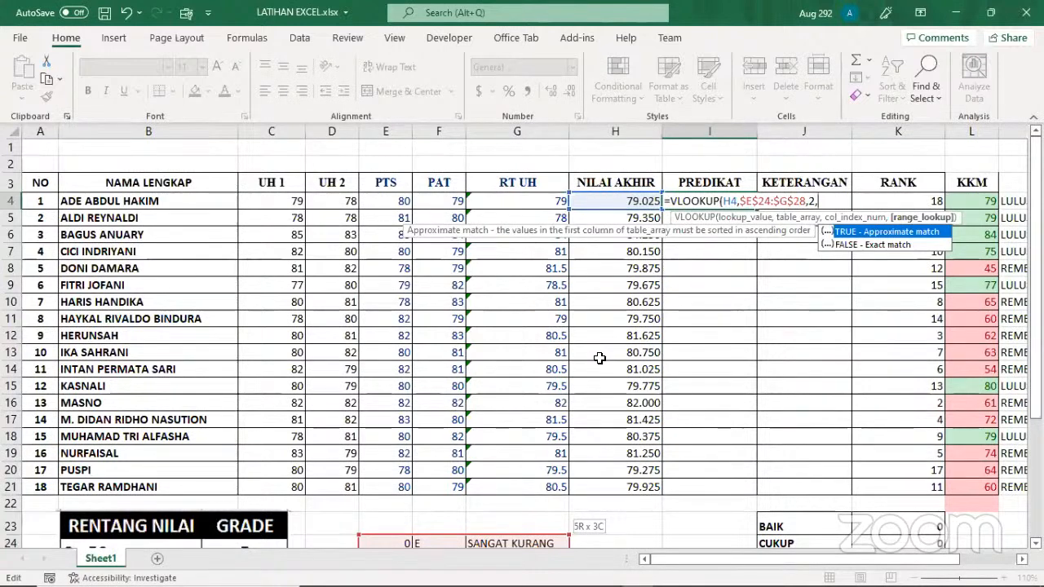
{"action": "double_click", "coordinate": [853, 228]}
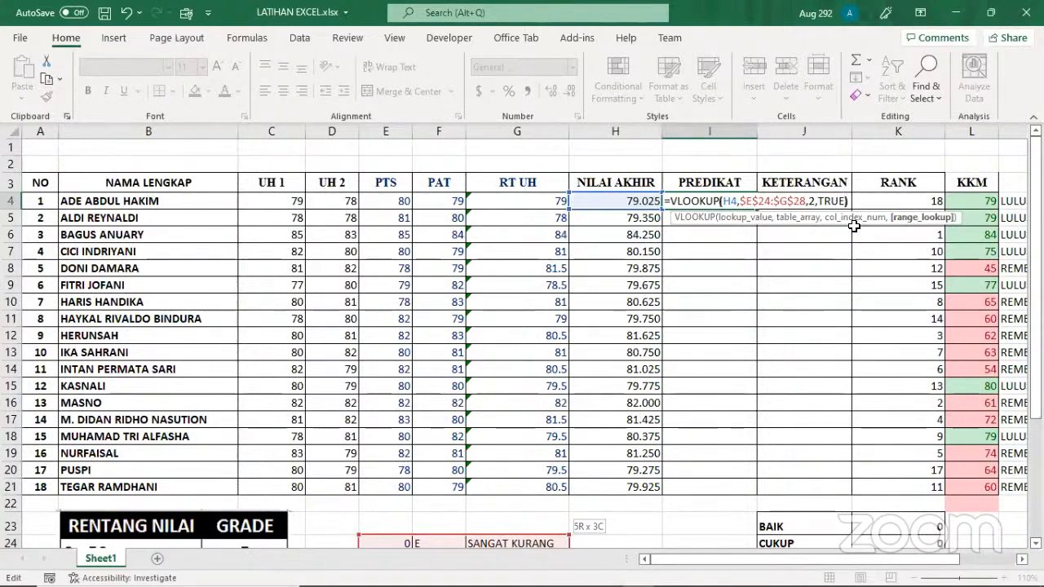
{"action": "key", "text": "Return"}
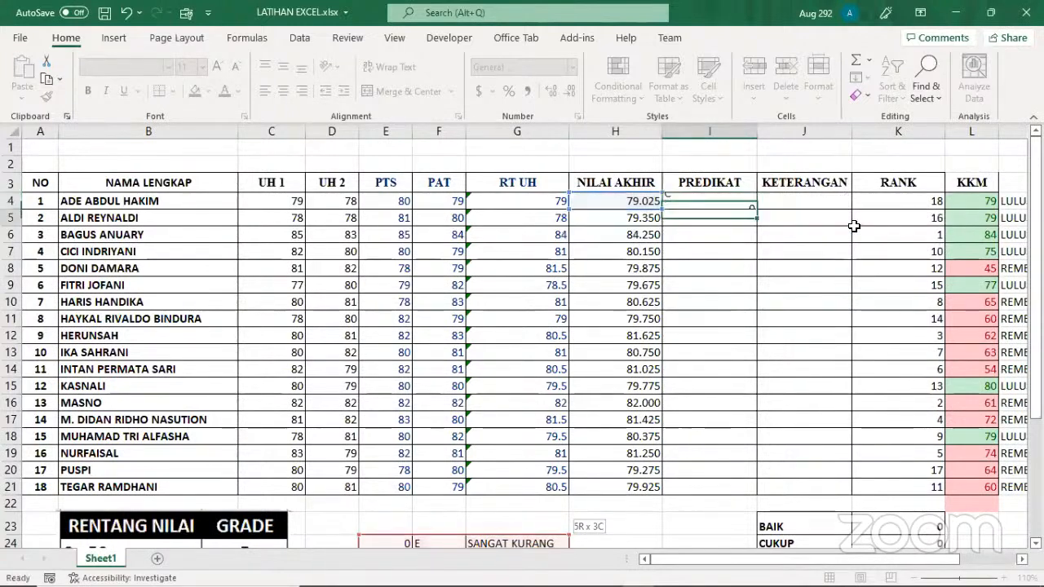
Fill the PREDIKAT formula from I4 down through I21 and compare the letters with the grade table
{"action": "scroll", "coordinate": [628, 244], "scroll_direction": "down", "scroll_amount": 2}
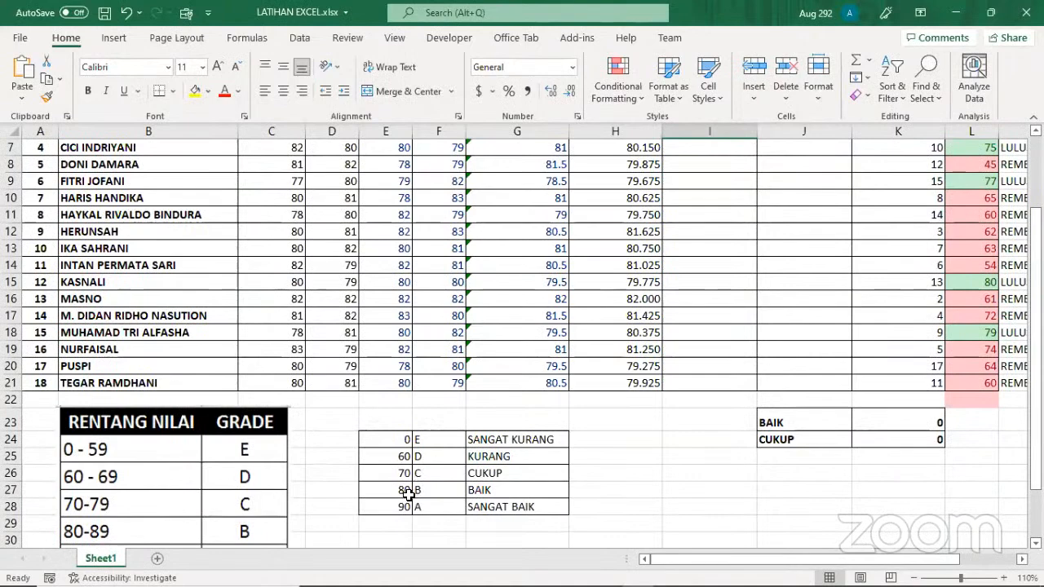
{"action": "scroll", "coordinate": [563, 475], "scroll_direction": "up", "scroll_amount": 2}
{"action": "left_click", "coordinate": [715, 206]}
{"action": "left_click_drag", "start_coordinate": [760, 210], "coordinate": [746, 480]}
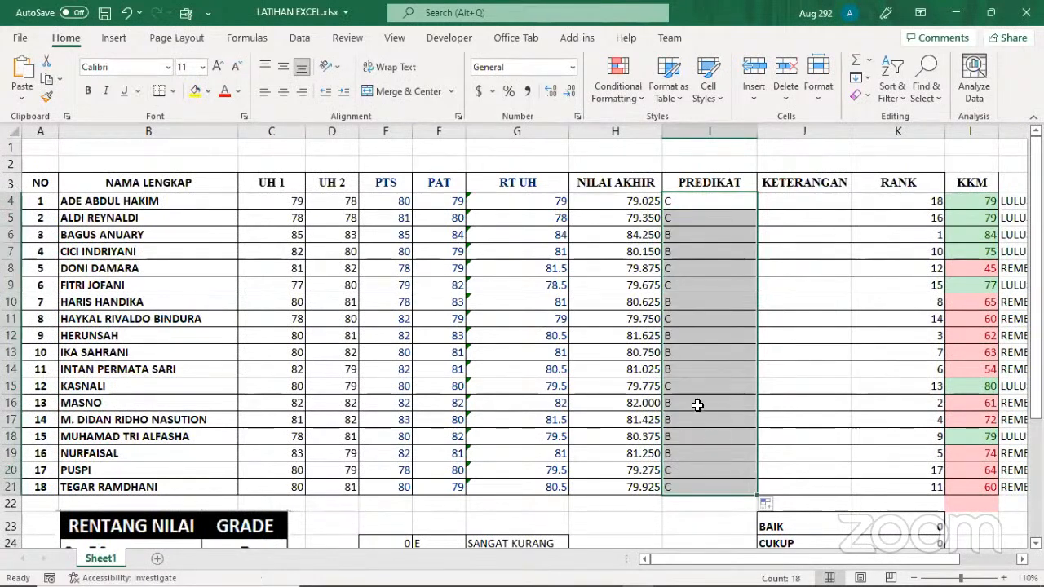
{"action": "scroll", "coordinate": [613, 420], "scroll_direction": "down", "scroll_amount": 1}
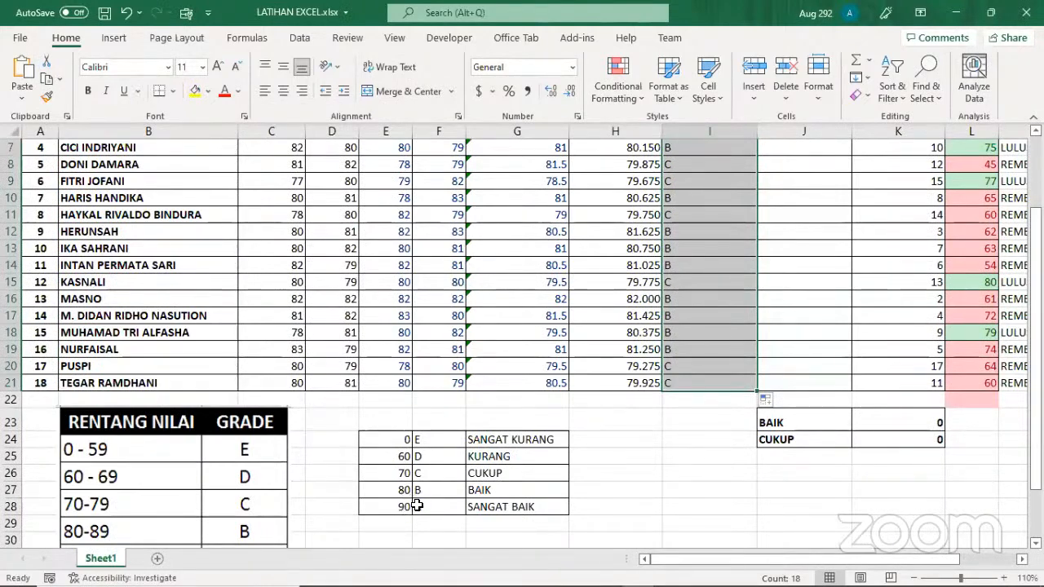
{"action": "scroll", "coordinate": [745, 361], "scroll_direction": "up", "scroll_amount": 2}
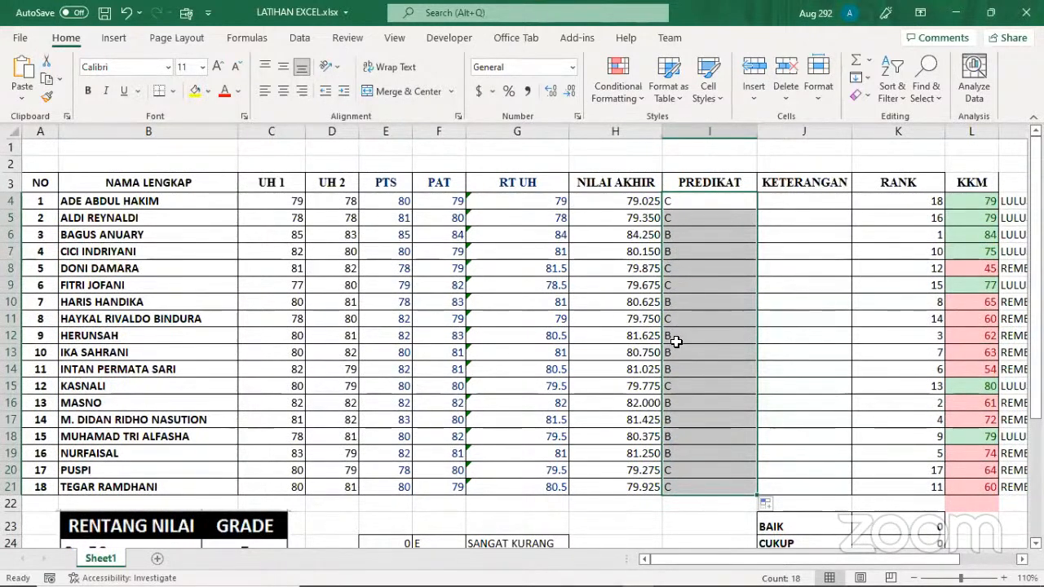
{"action": "scroll", "coordinate": [611, 379], "scroll_direction": "down", "scroll_amount": 2}
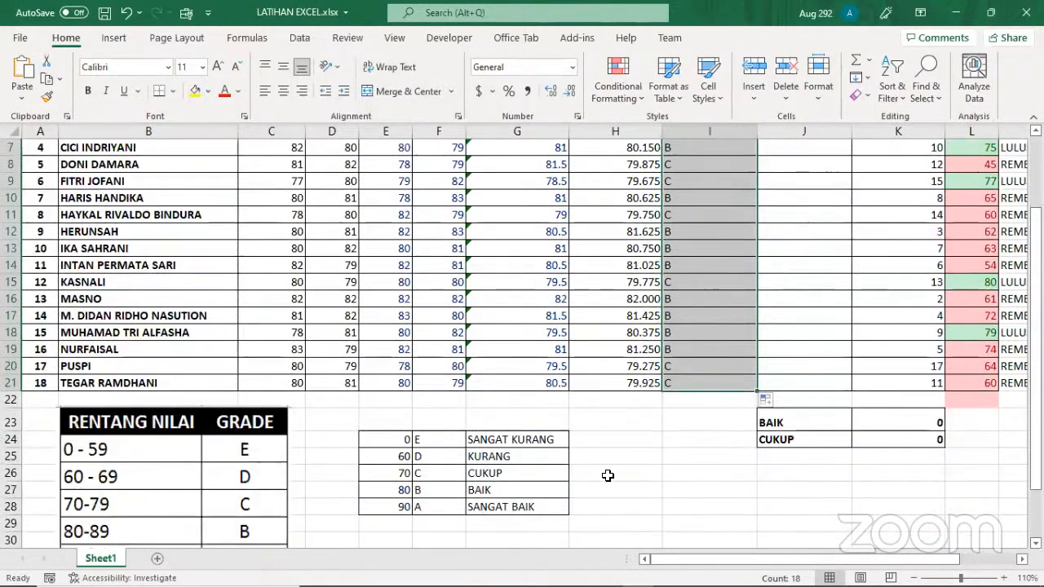
{"action": "scroll", "coordinate": [603, 475], "scroll_direction": "up", "scroll_amount": 2}
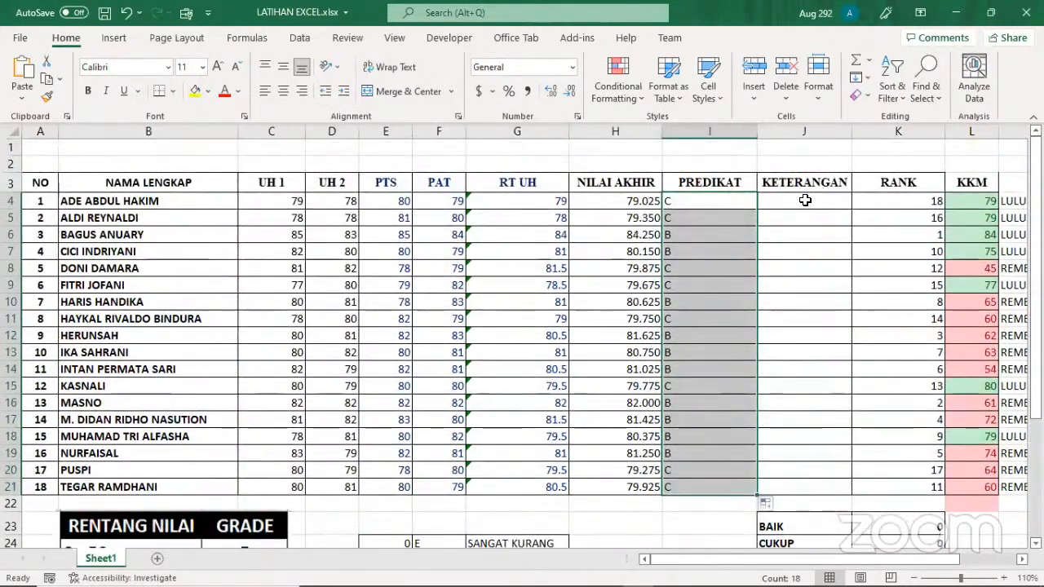
Begin a VLOOKUP formula in the first KETERANGAN cell, J4, with the NILAI AKHIR score in H4 as the lookup value
{"action": "left_click", "coordinate": [805, 200]}
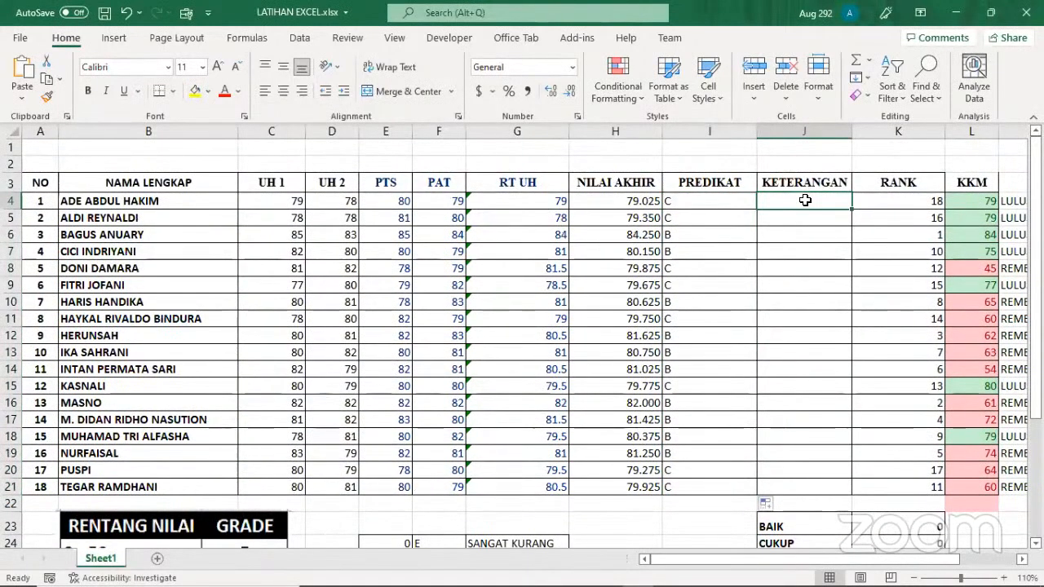
{"action": "type", "text": "="}
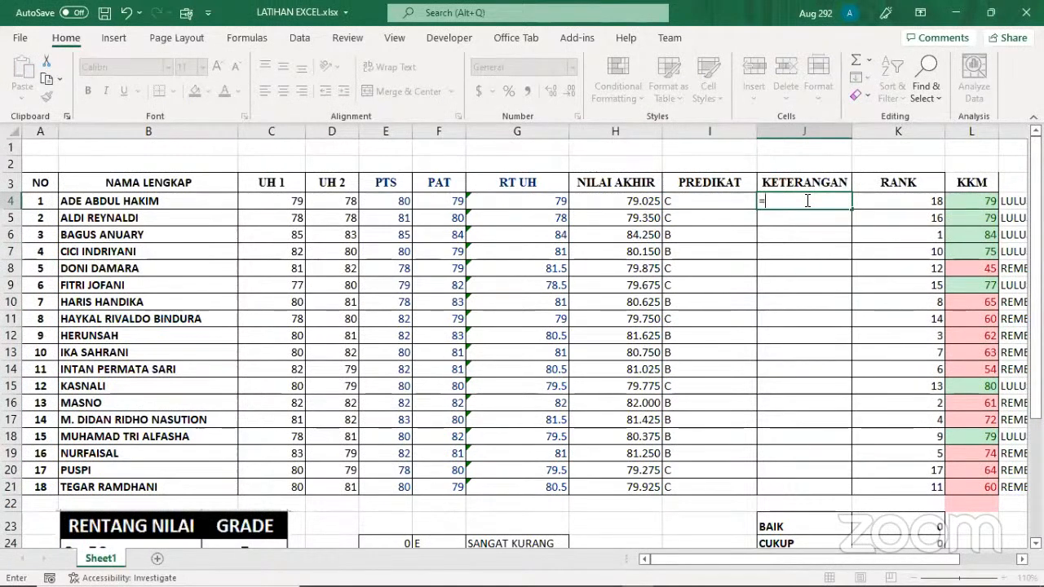
{"action": "type", "text": "vloo"}
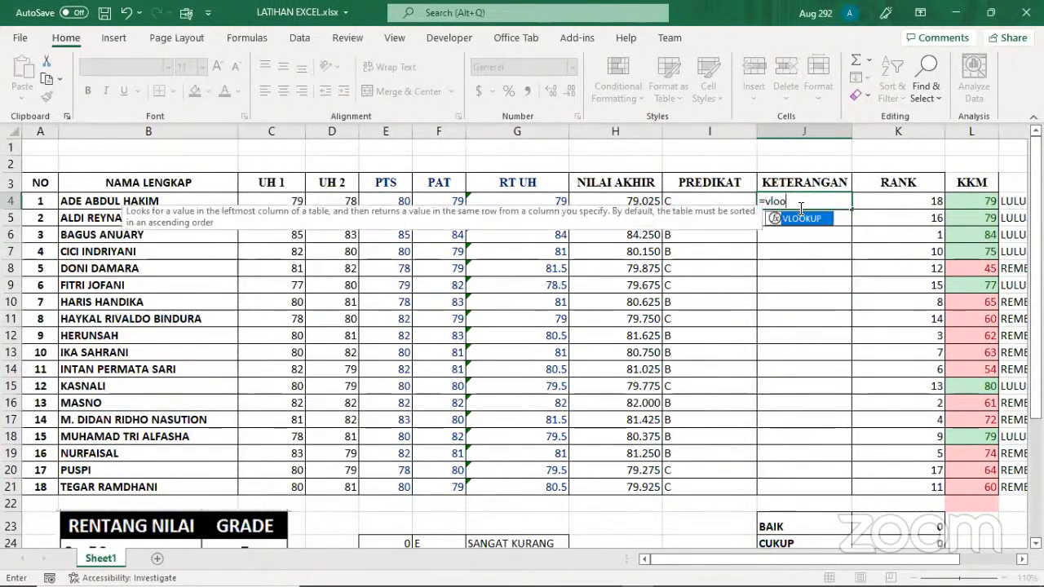
{"action": "double_click", "coordinate": [795, 218]}
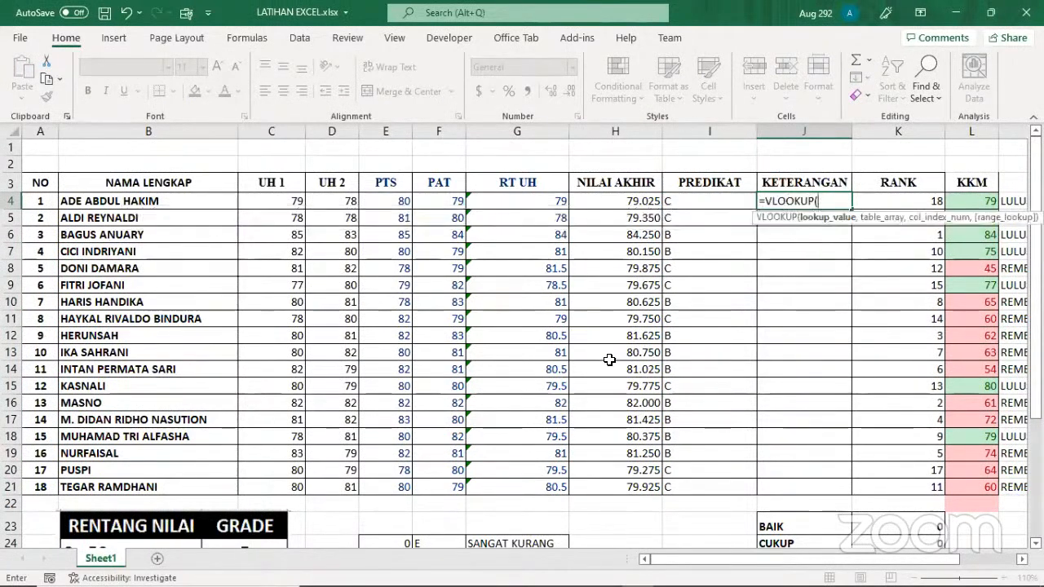
{"action": "left_click", "coordinate": [630, 201]}
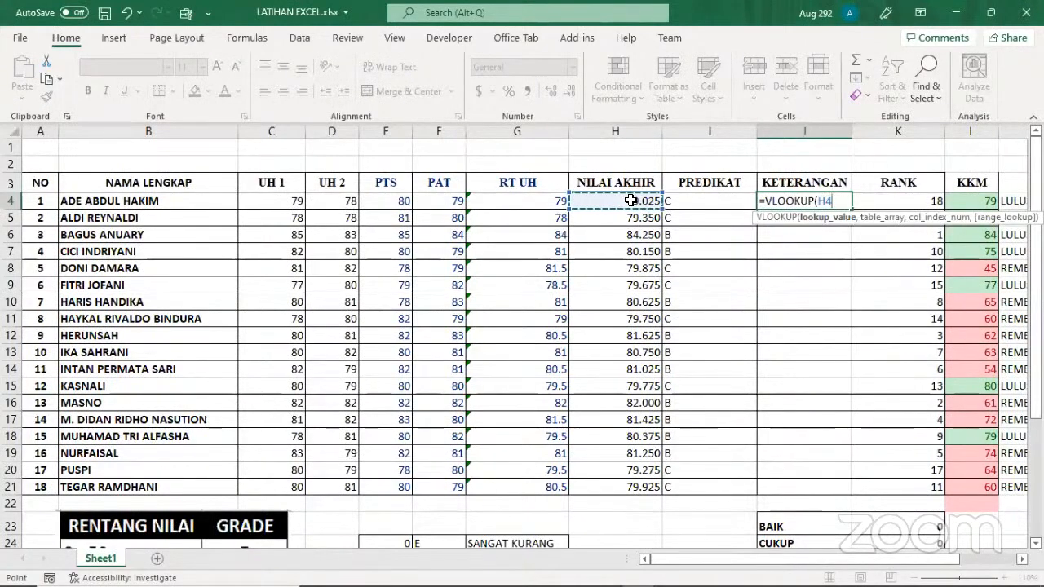
{"action": "type", "text": ","}
Add the grade table as the table array of the J4 formula, locked as the absolute range $E$24:$G$28
{"action": "scroll", "coordinate": [595, 311], "scroll_direction": "down", "scroll_amount": 1}
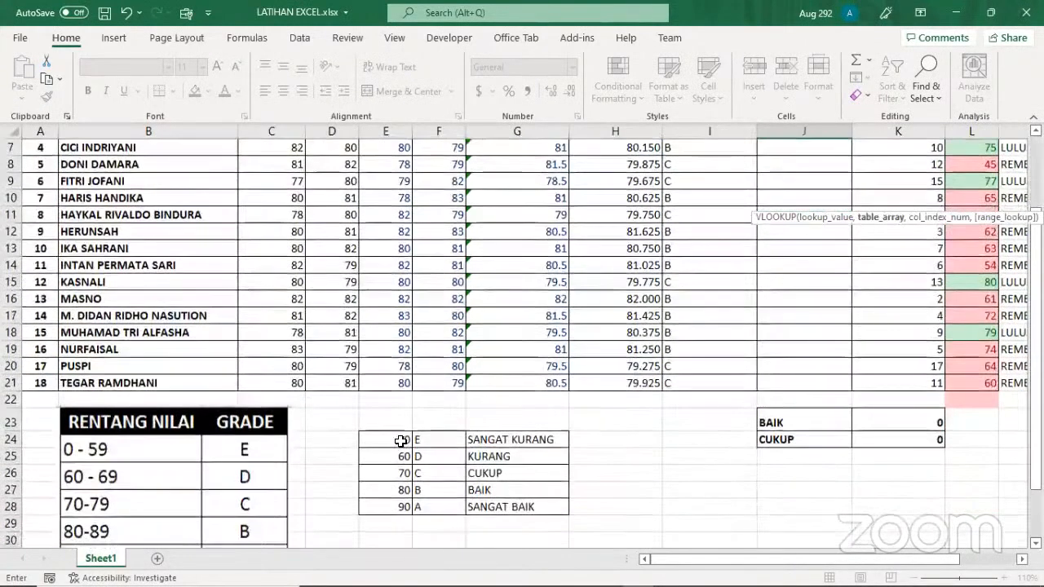
{"action": "left_click", "coordinate": [404, 440]}
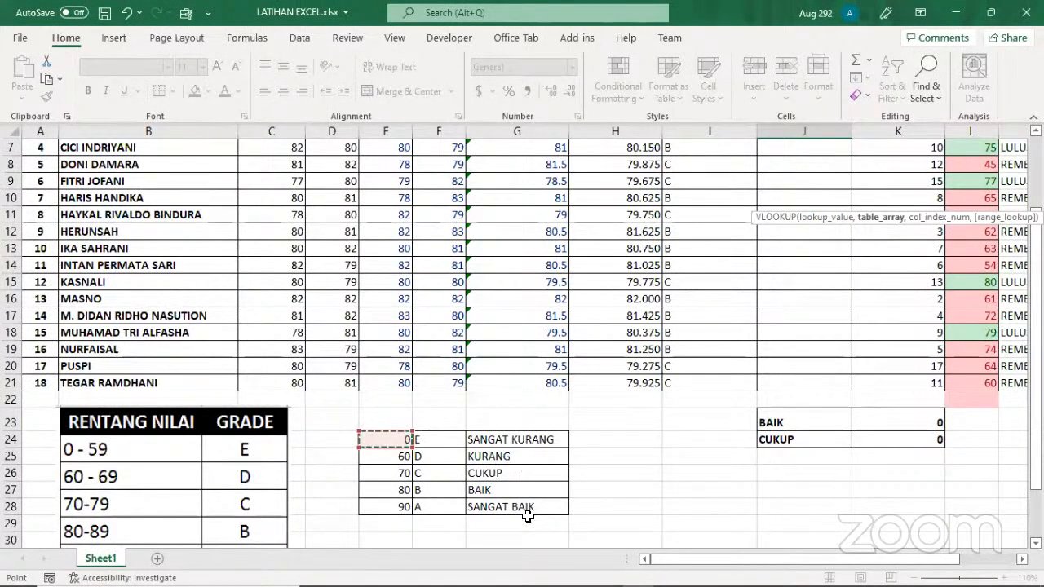
{"action": "left_click_drag", "start_coordinate": [403, 441], "coordinate": [527, 506]}
{"action": "scroll", "coordinate": [722, 407], "scroll_direction": "up", "scroll_amount": 2}
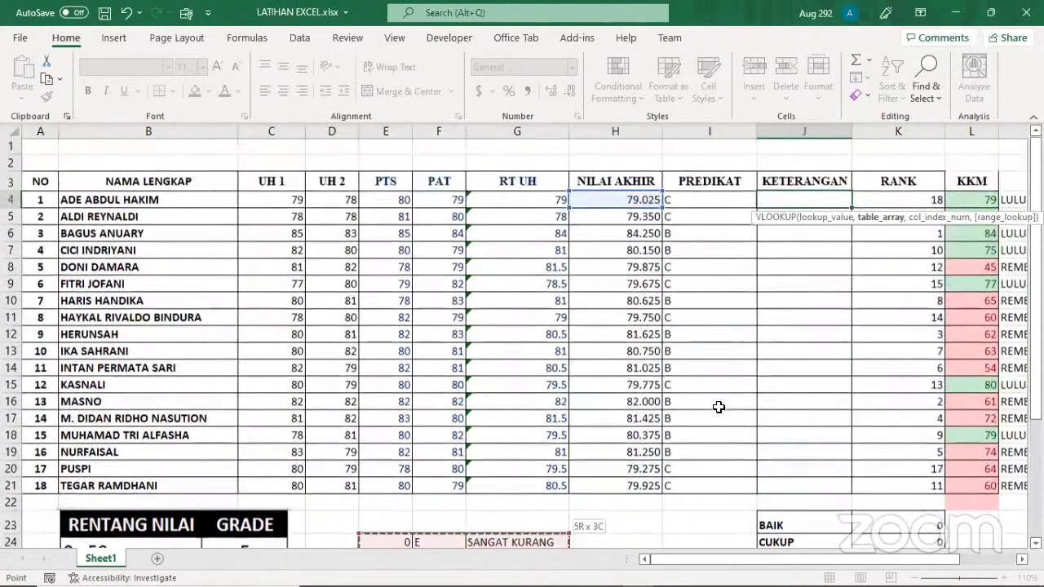
{"action": "left_click", "coordinate": [838, 201]}
{"action": "key", "text": "F4"}
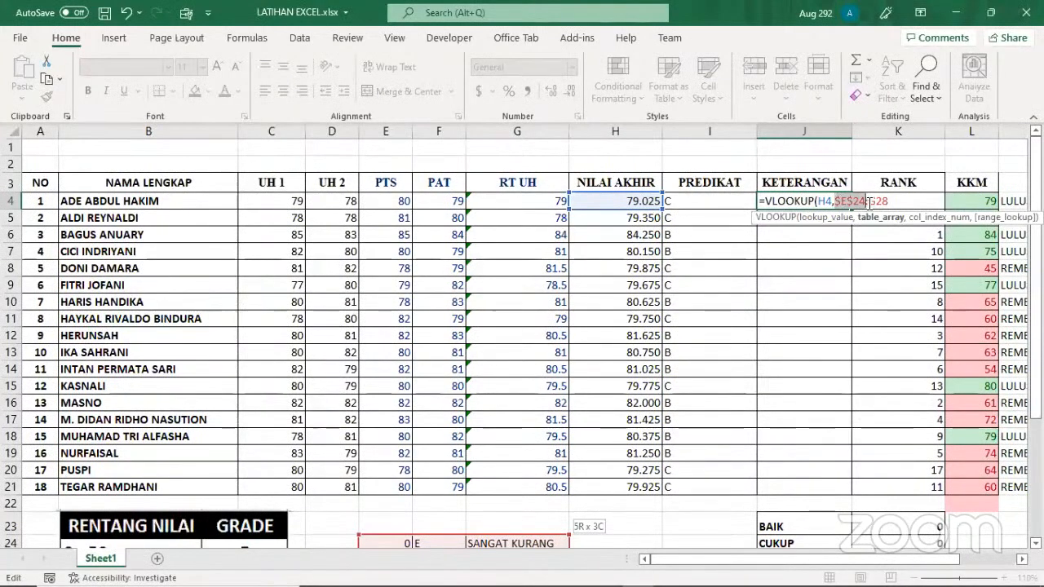
{"action": "left_click", "coordinate": [868, 202]}
{"action": "key", "text": "F4"}
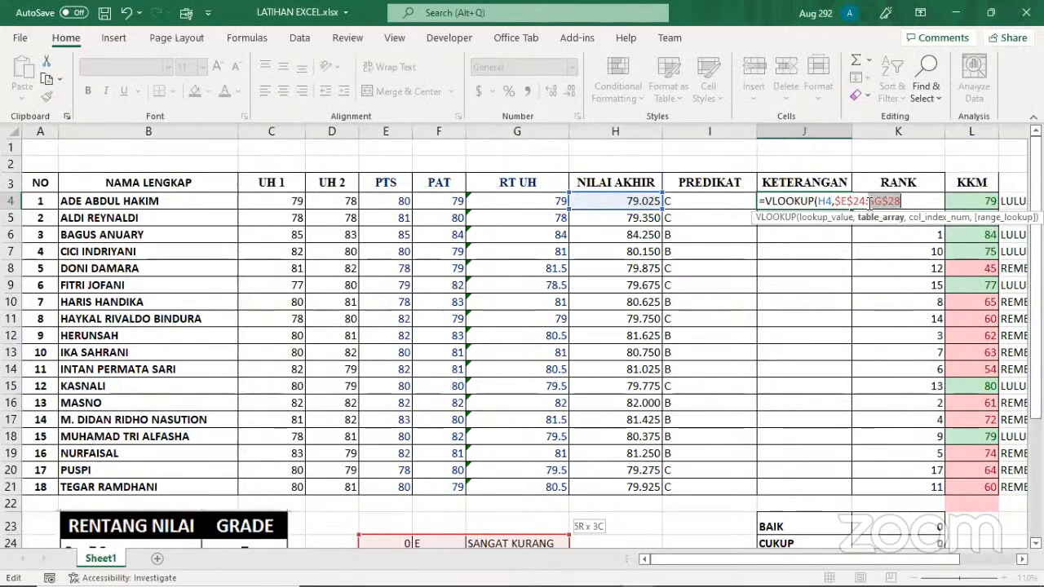
{"action": "left_click", "coordinate": [913, 202]}
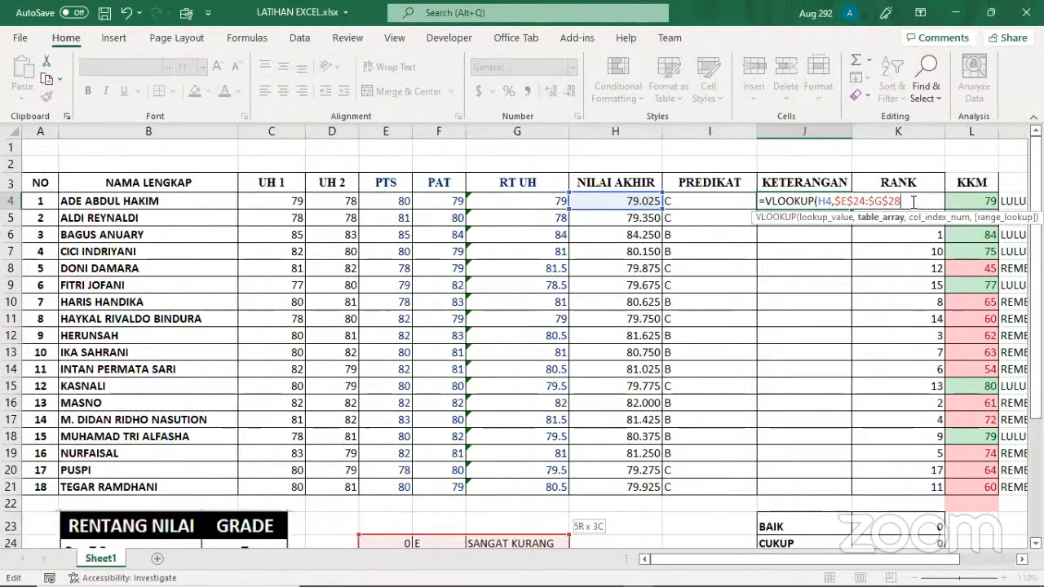
Complete the J4 formula with column index 3 and TRUE for approximate match, and fill it down through J21
{"action": "type", "text": ","}
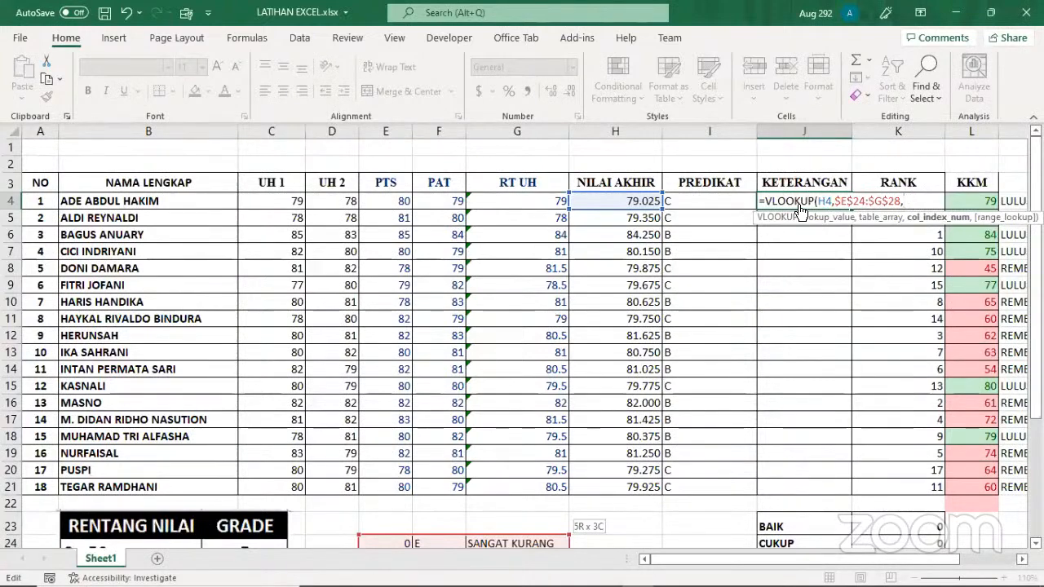
{"action": "scroll", "coordinate": [482, 436], "scroll_direction": "down", "scroll_amount": 2}
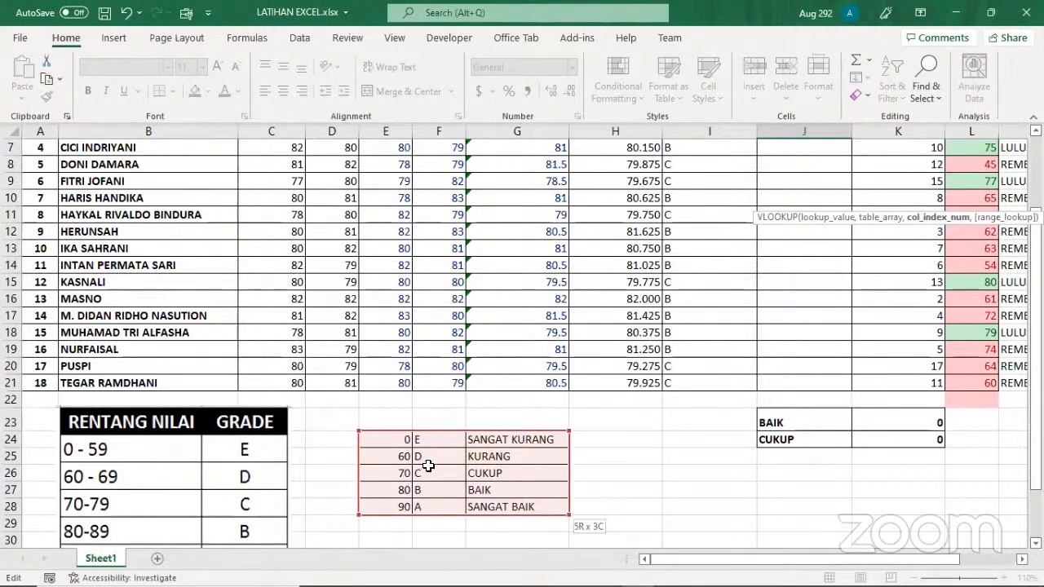
{"action": "scroll", "coordinate": [683, 421], "scroll_direction": "up", "scroll_amount": 2}
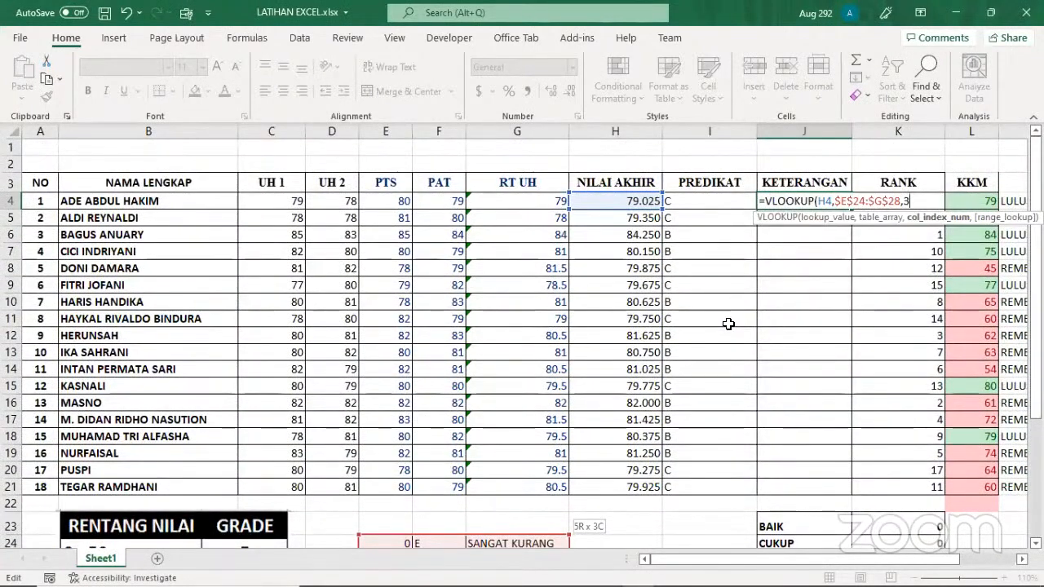
{"action": "type", "text": ","}
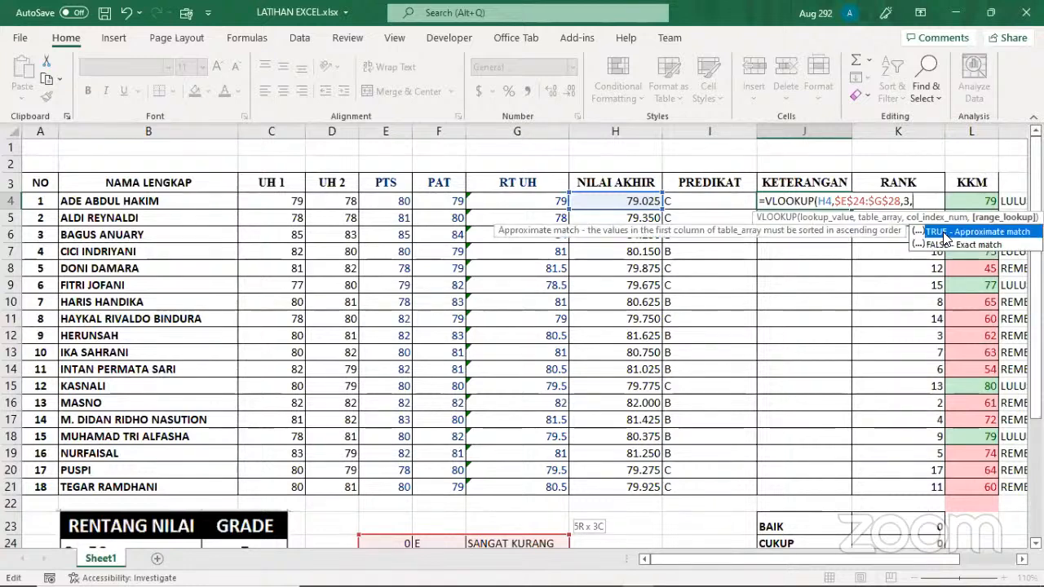
{"action": "double_click", "coordinate": [944, 232]}
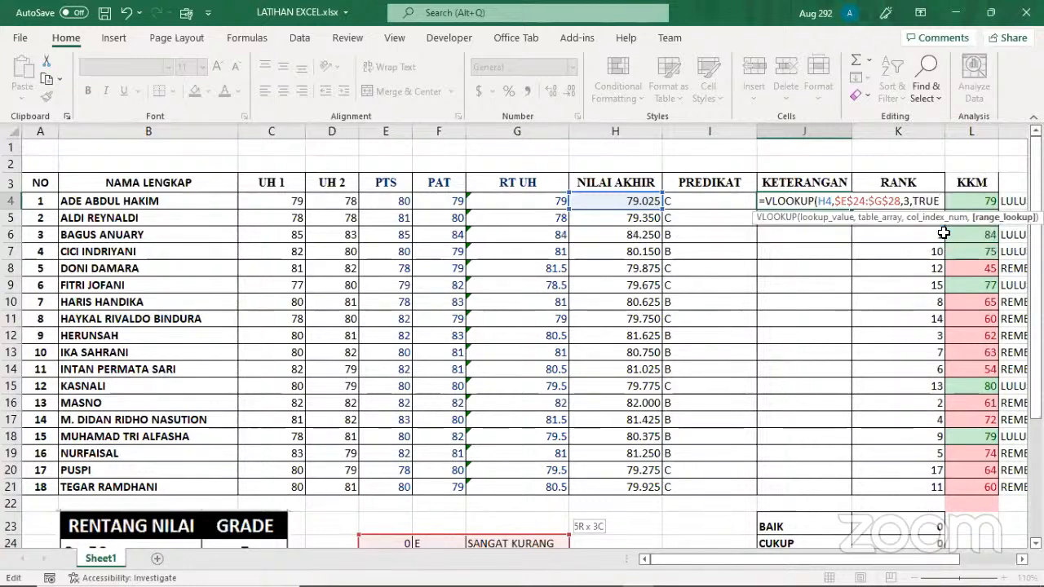
{"action": "key", "text": "ctrl+Return"}
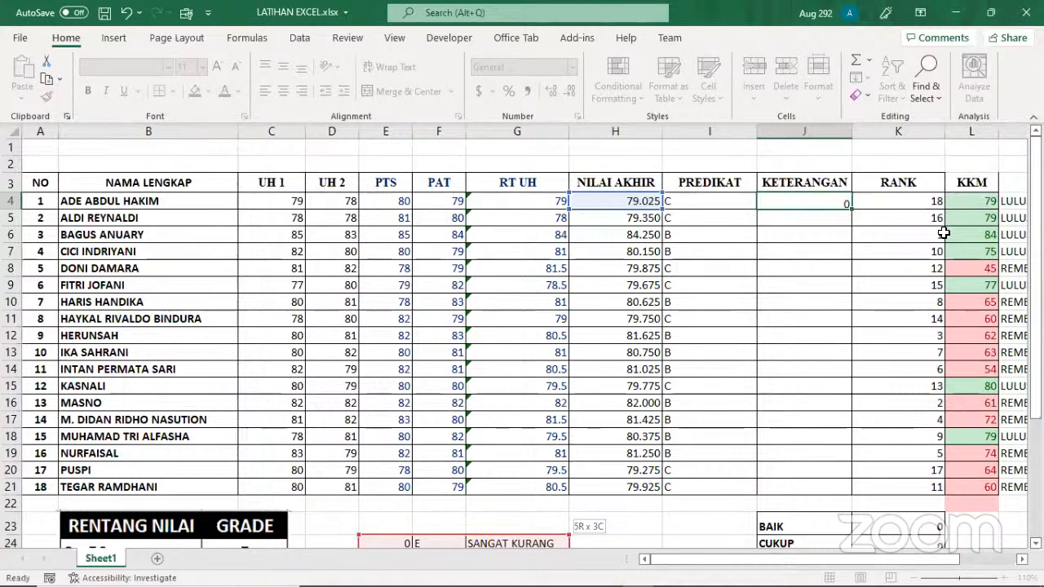
{"action": "key", "text": "Return"}
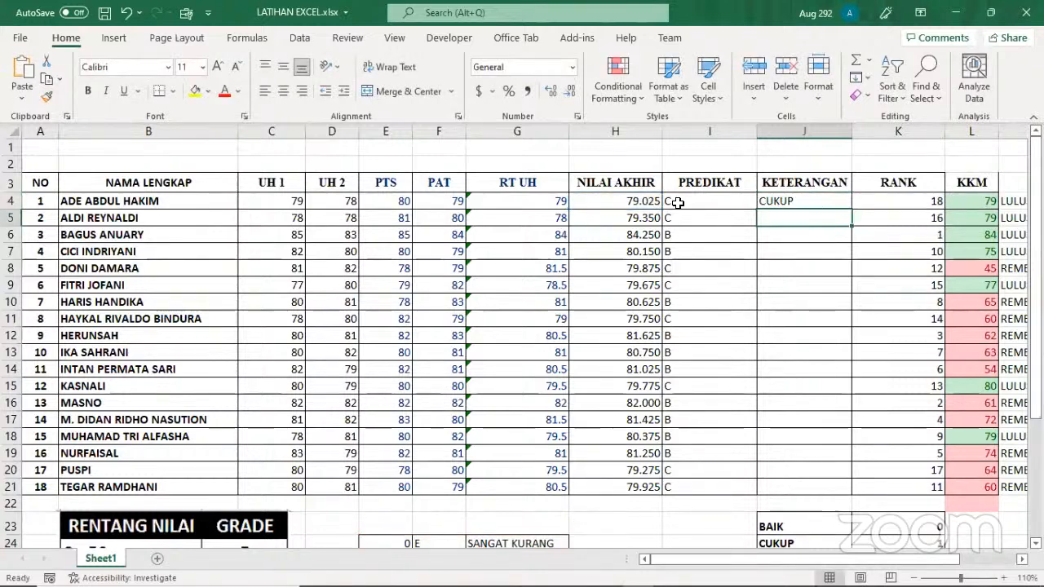
{"action": "left_click", "coordinate": [832, 204]}
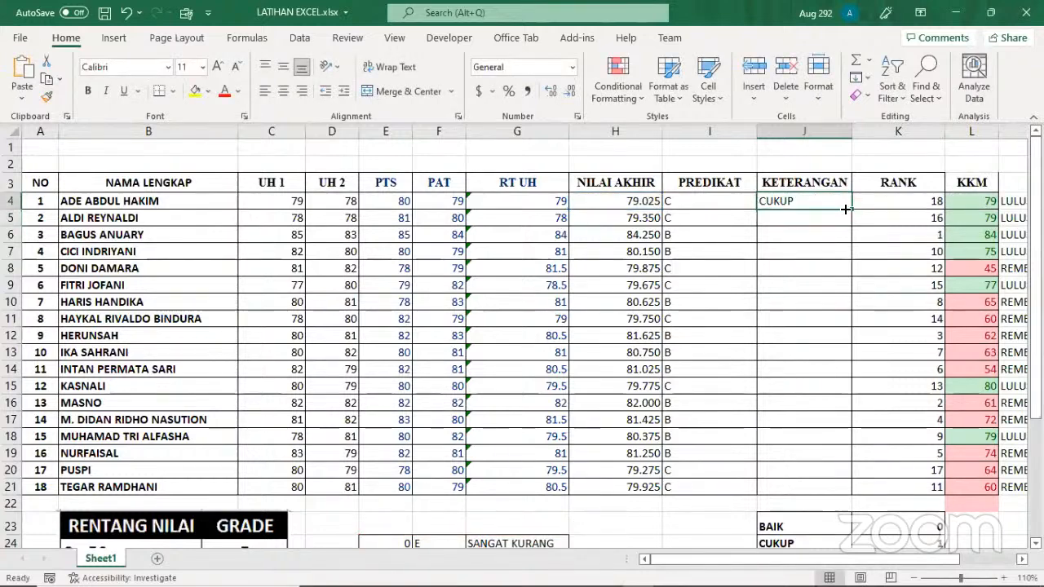
{"action": "left_click_drag", "start_coordinate": [845, 209], "coordinate": [855, 486]}
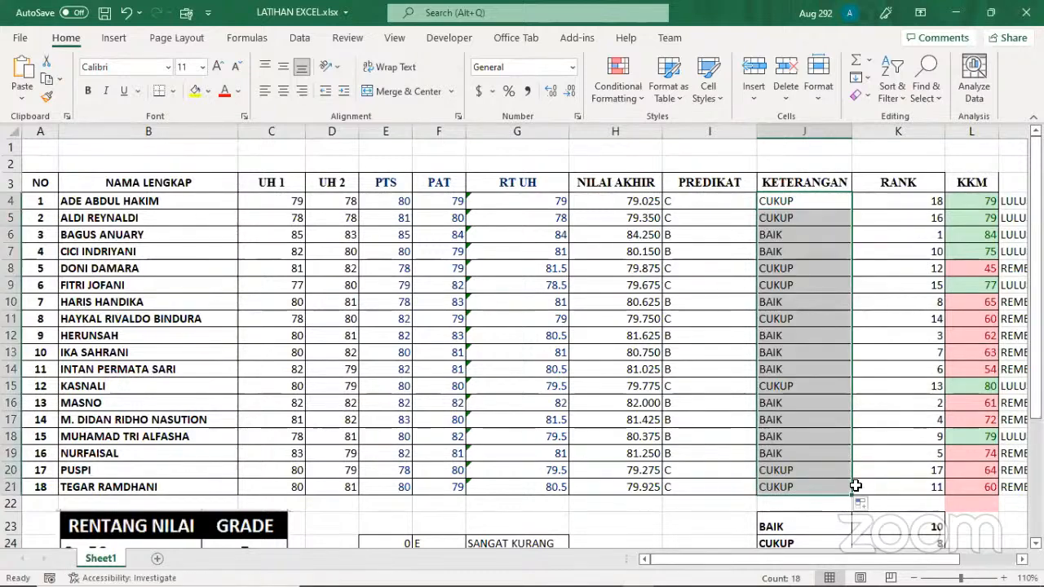
Try overwriting the PREDIKAT formula in I21 with the letter A, and undo the entry
{"action": "left_click", "coordinate": [695, 489]}
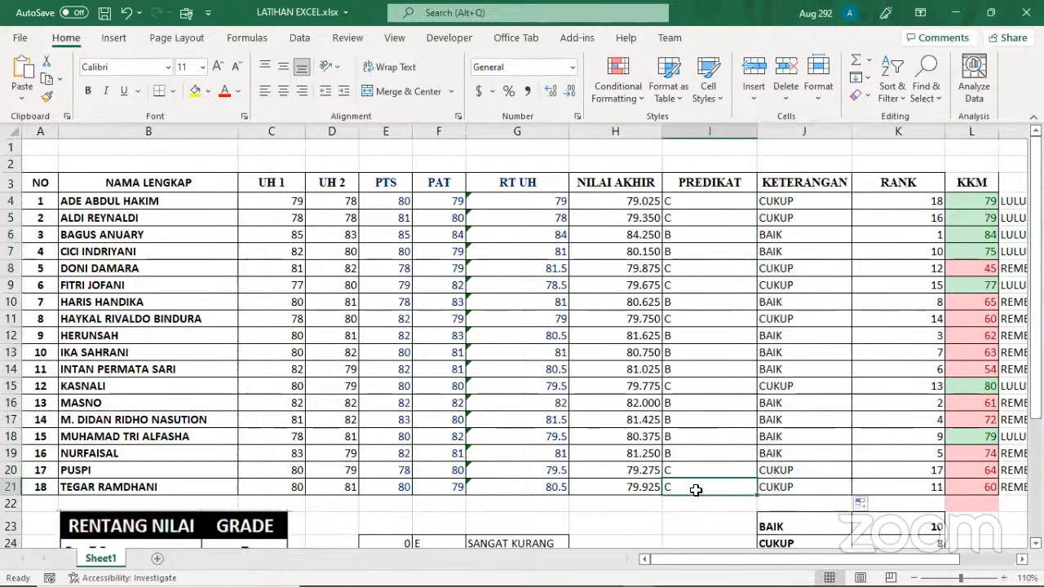
{"action": "type", "text": "a"}
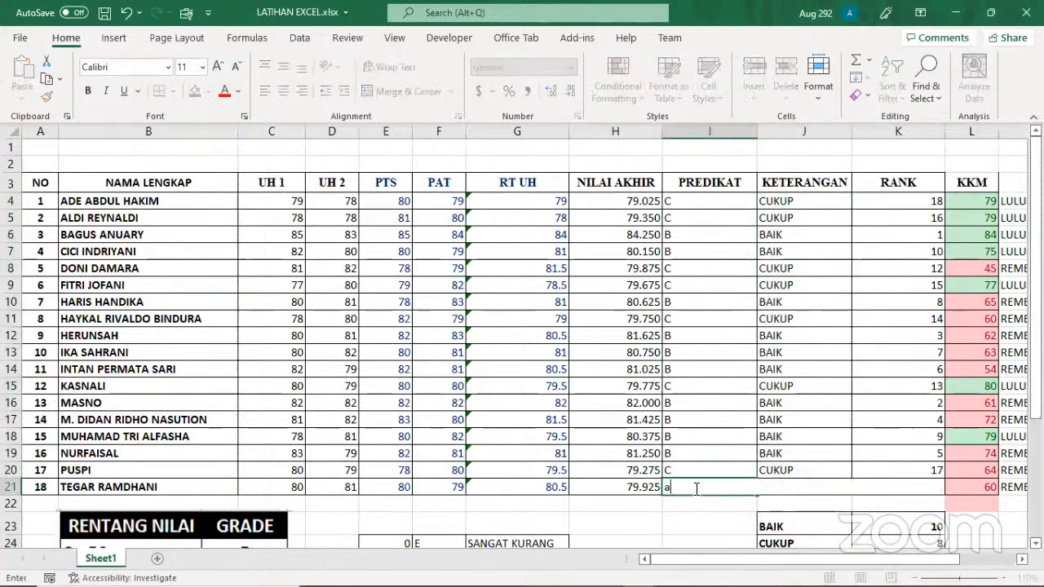
{"action": "key", "text": "BackSpace"}
{"action": "type", "text": "A"}
{"action": "key", "text": "Return"}
{"action": "left_click", "coordinate": [703, 487]}
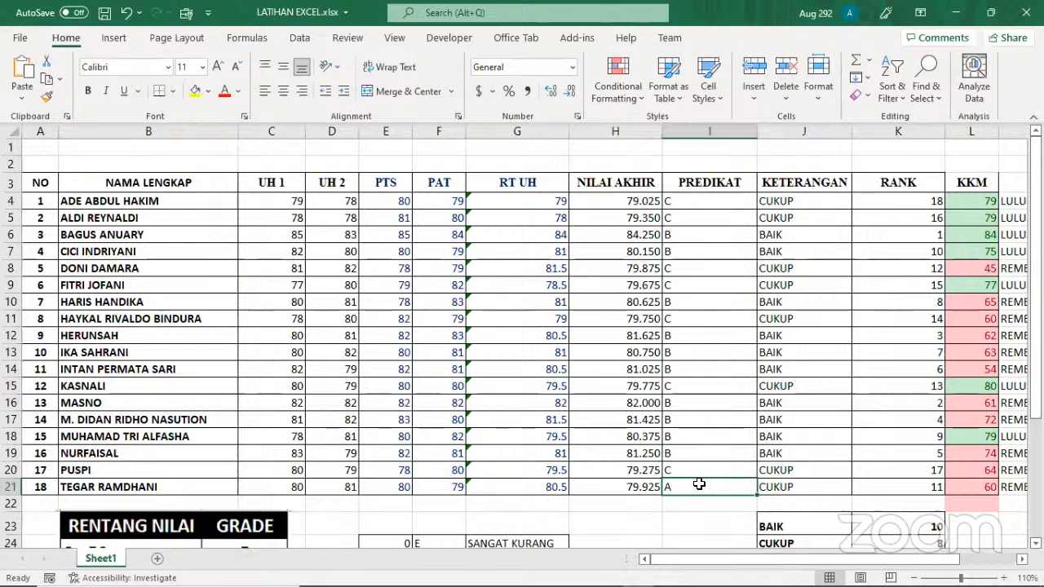
{"action": "key", "text": "ctrl+z"}
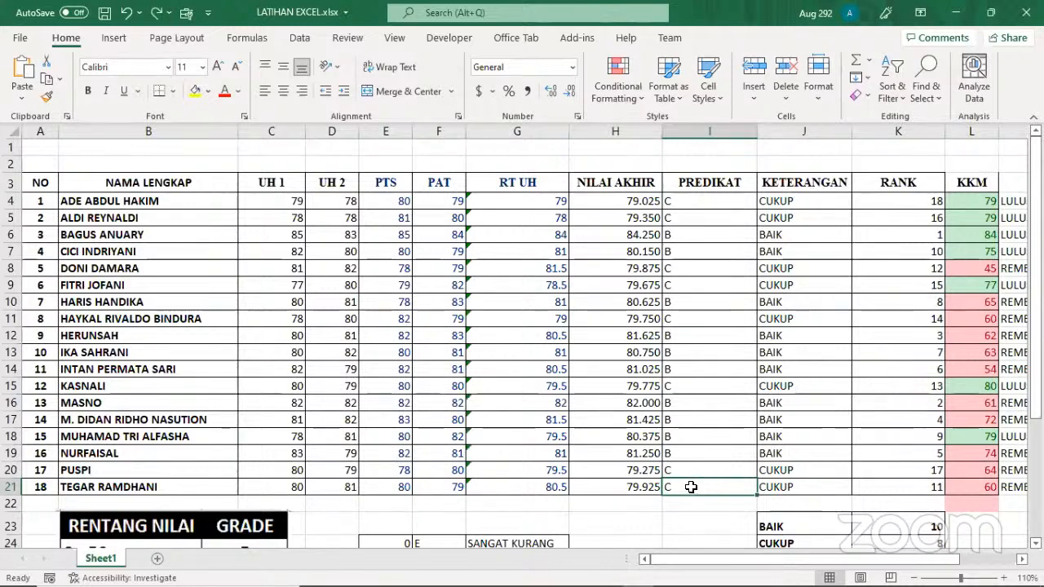
Overwrite the NILAI AKHIR score in H21 with 92 and compare the row's grade with the grade table
{"action": "left_click", "coordinate": [626, 488]}
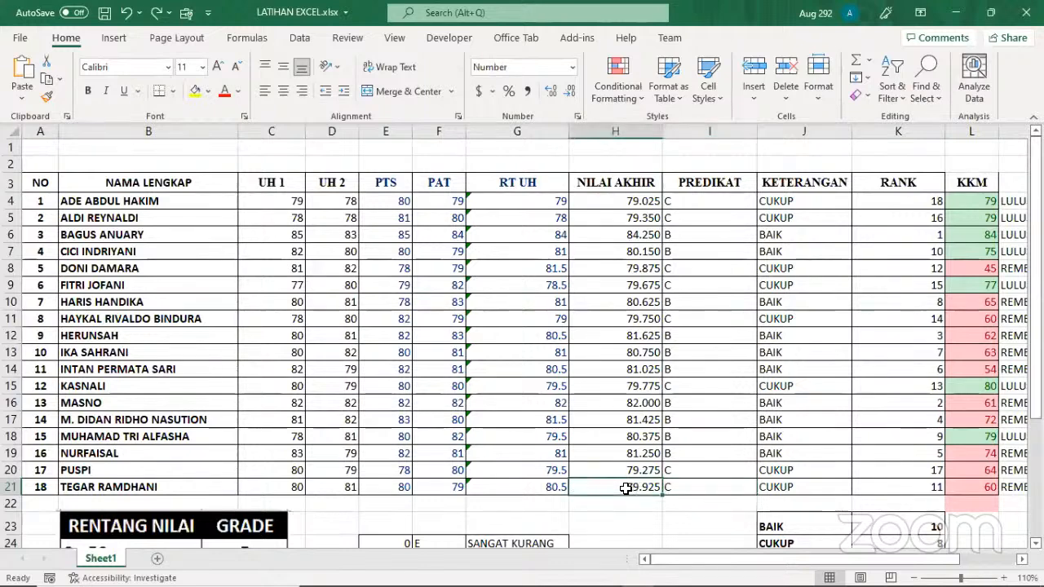
{"action": "type", "text": "92"}
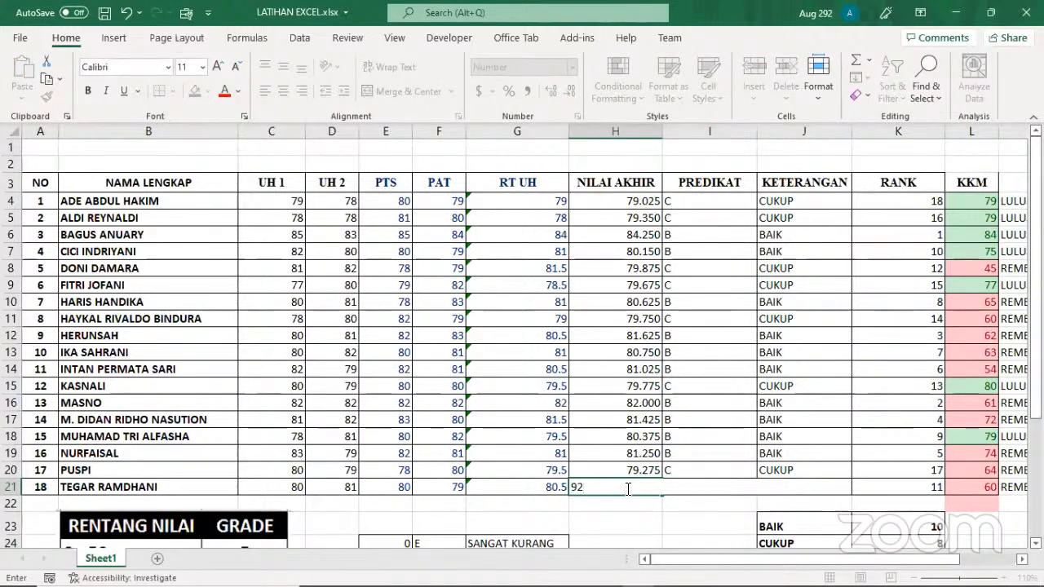
{"action": "key", "text": "Return"}
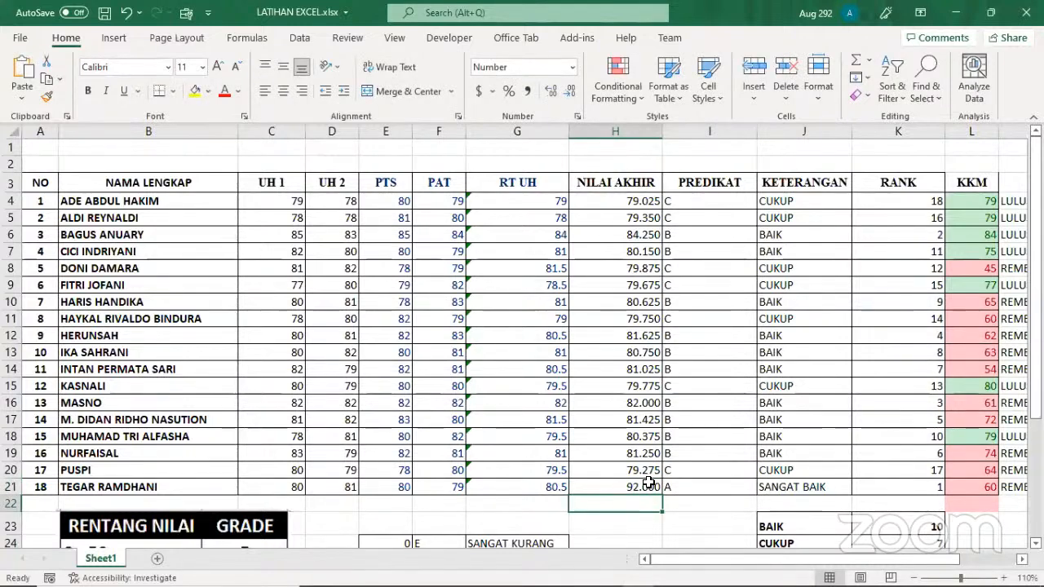
{"action": "scroll", "coordinate": [489, 534], "scroll_direction": "down", "scroll_amount": 1}
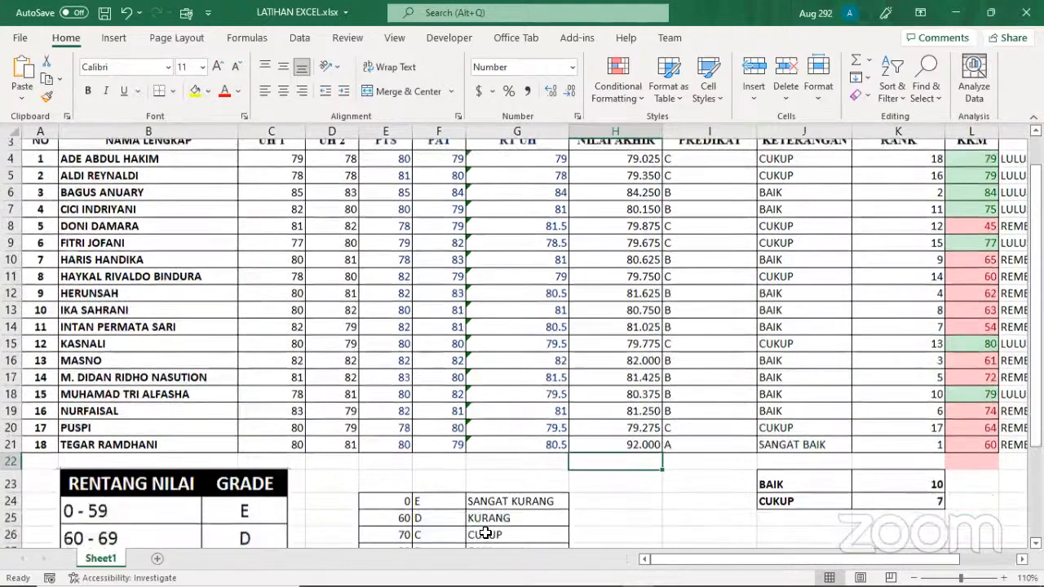
{"action": "scroll", "coordinate": [399, 526], "scroll_direction": "down", "scroll_amount": 1}
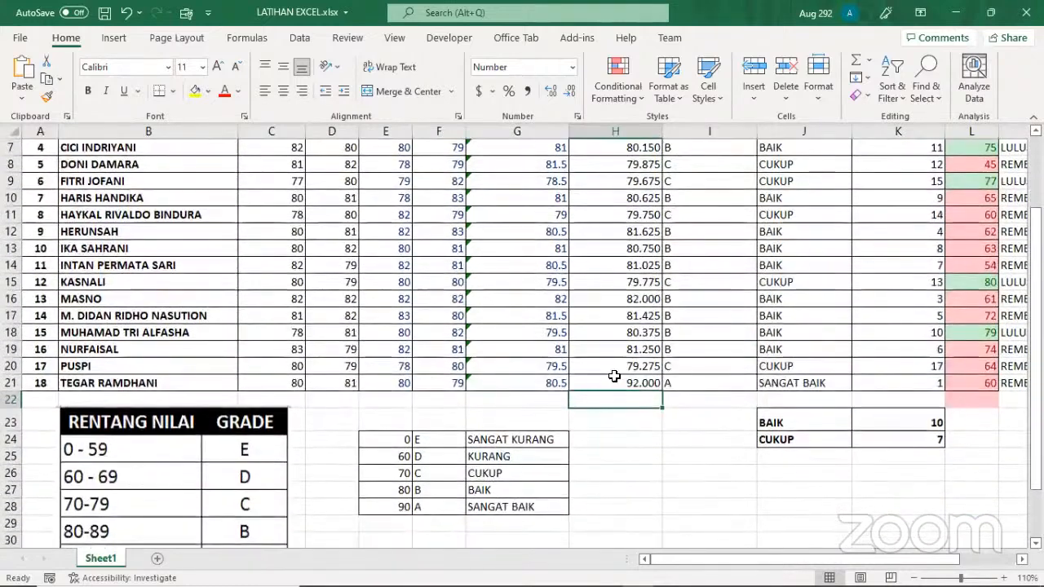
{"action": "scroll", "coordinate": [660, 471], "scroll_direction": "up", "scroll_amount": 2}
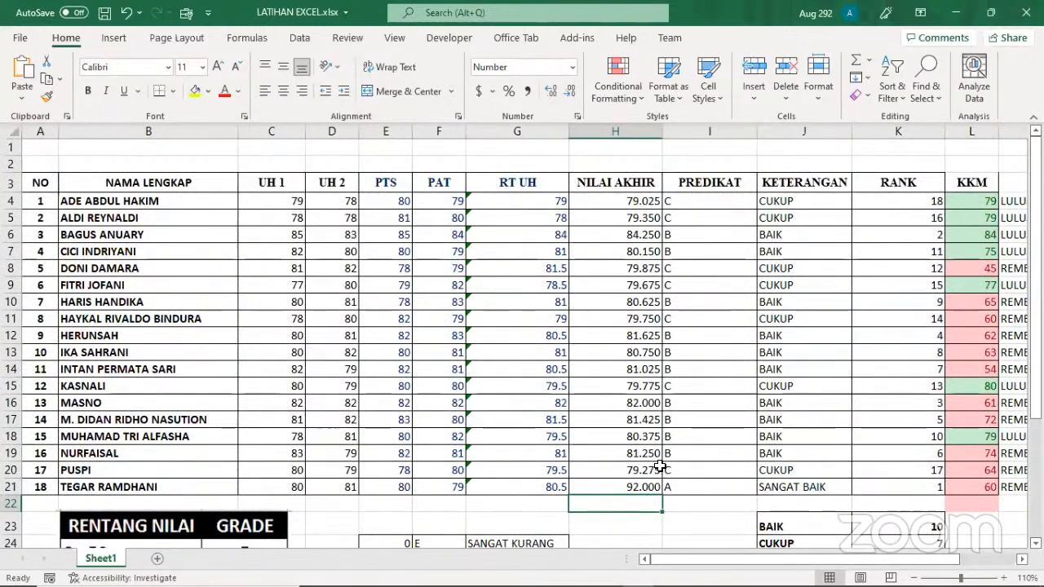
{"action": "scroll", "coordinate": [661, 469], "scroll_direction": "down", "scroll_amount": 1}
{"action": "scroll", "coordinate": [660, 455], "scroll_direction": "up", "scroll_amount": 1}
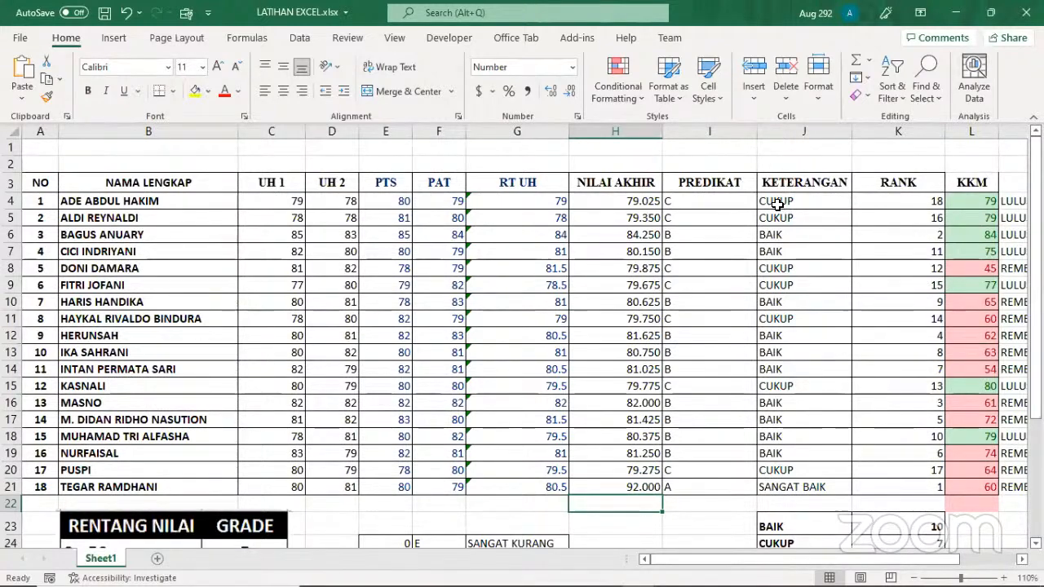
Start a Text That Contains conditional formatting rule on the KETERANGAN cells J4:J21 for the text BAIK
{"action": "left_click_drag", "start_coordinate": [777, 204], "coordinate": [797, 487]}
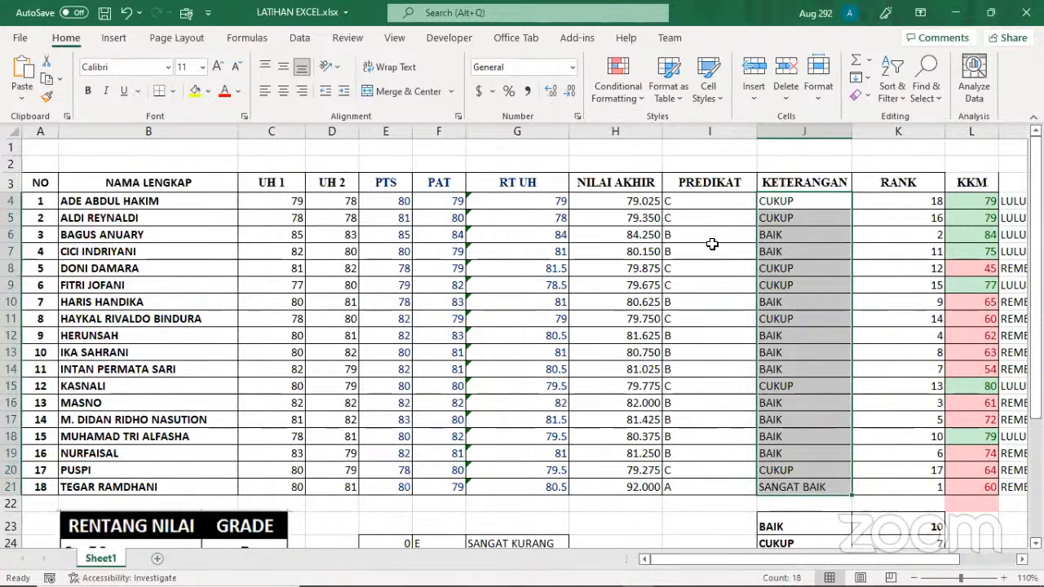
{"action": "left_click", "coordinate": [637, 97]}
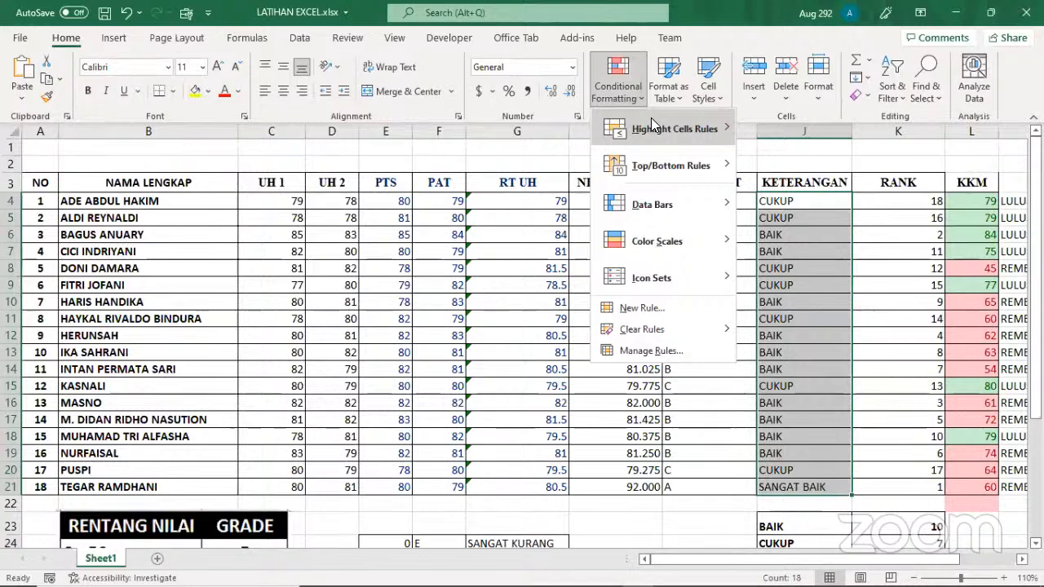
{"action": "mouse_move", "coordinate": [650, 121]}
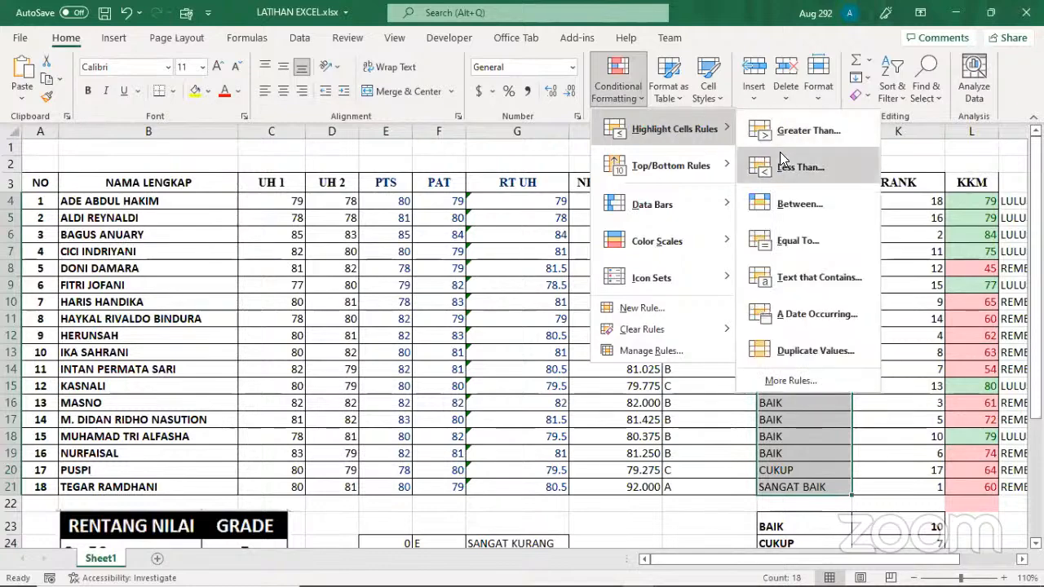
{"action": "left_click", "coordinate": [810, 275]}
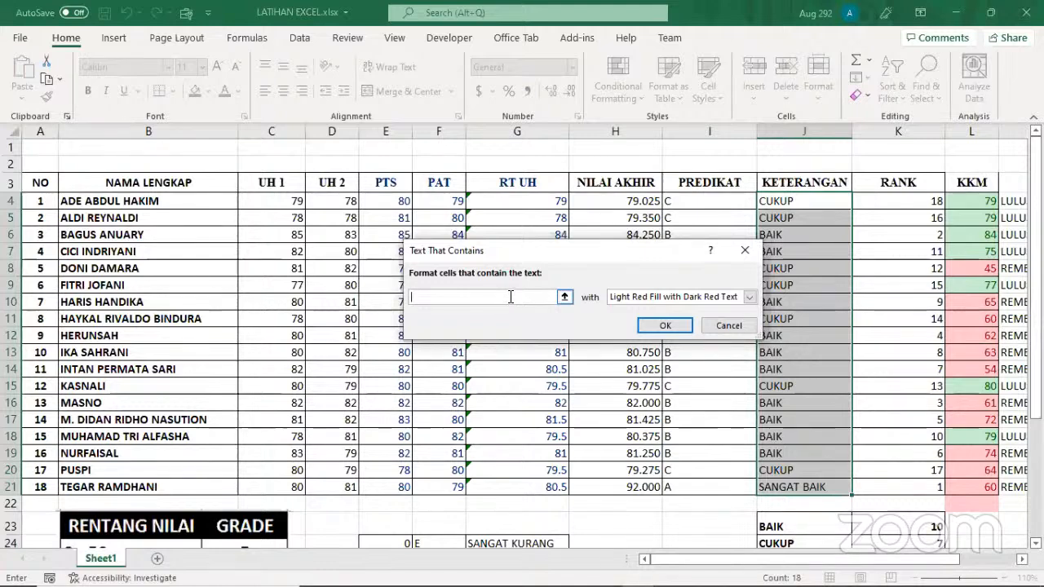
{"action": "type", "text": "ba"}
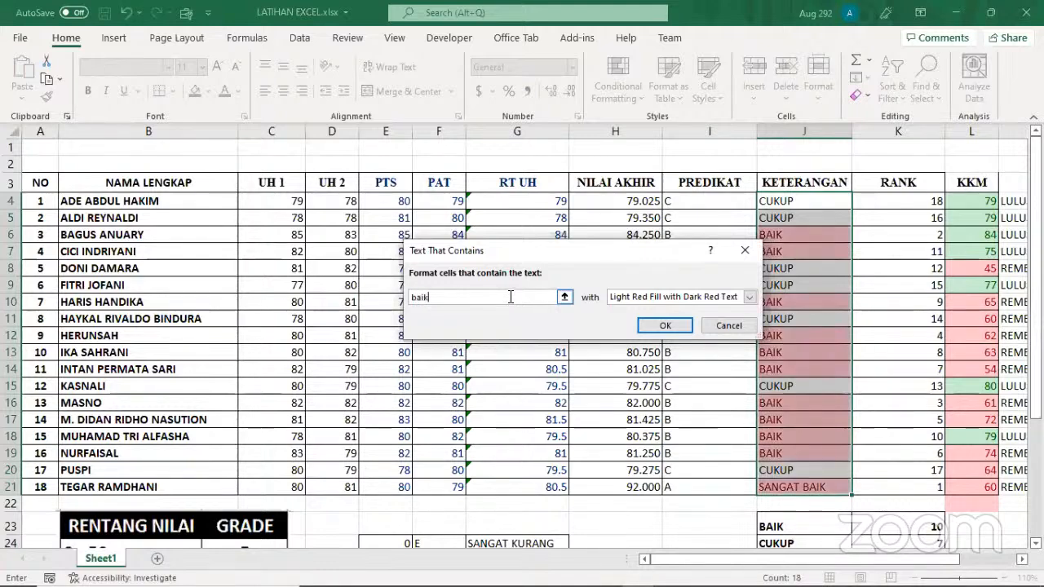
{"action": "type", "text": "ik"}
{"action": "key", "text": "BackSpace"}
{"action": "key", "text": "BackSpace"}
{"action": "key", "text": "BackSpace"}
{"action": "key", "text": "BackSpace"}
{"action": "type", "text": "BAIK"}
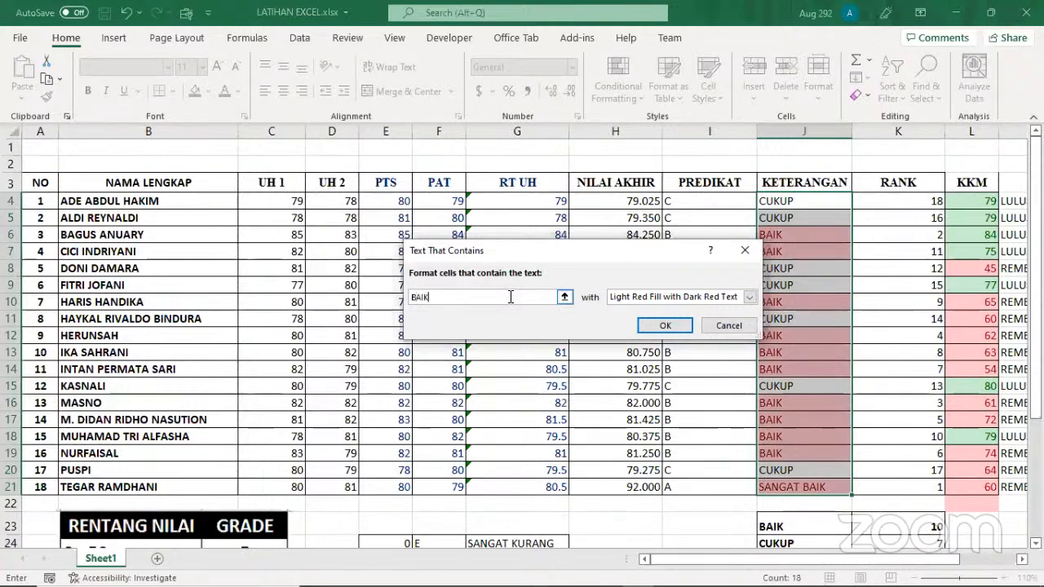
Format the BAIK matches with Yellow Fill with Dark Yellow Text and apply the rule
{"action": "left_click", "coordinate": [747, 297]}
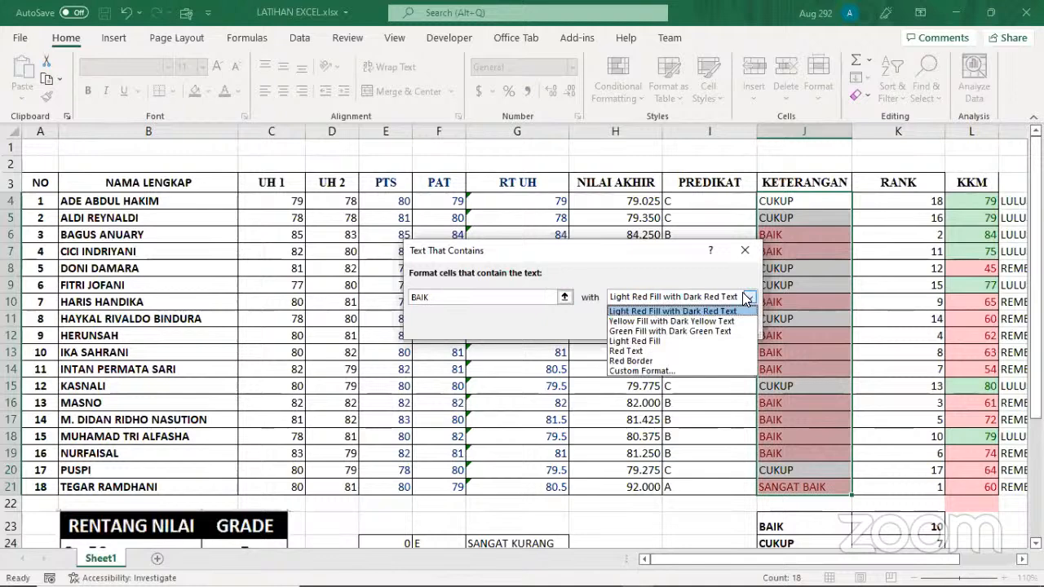
{"action": "left_click", "coordinate": [657, 321]}
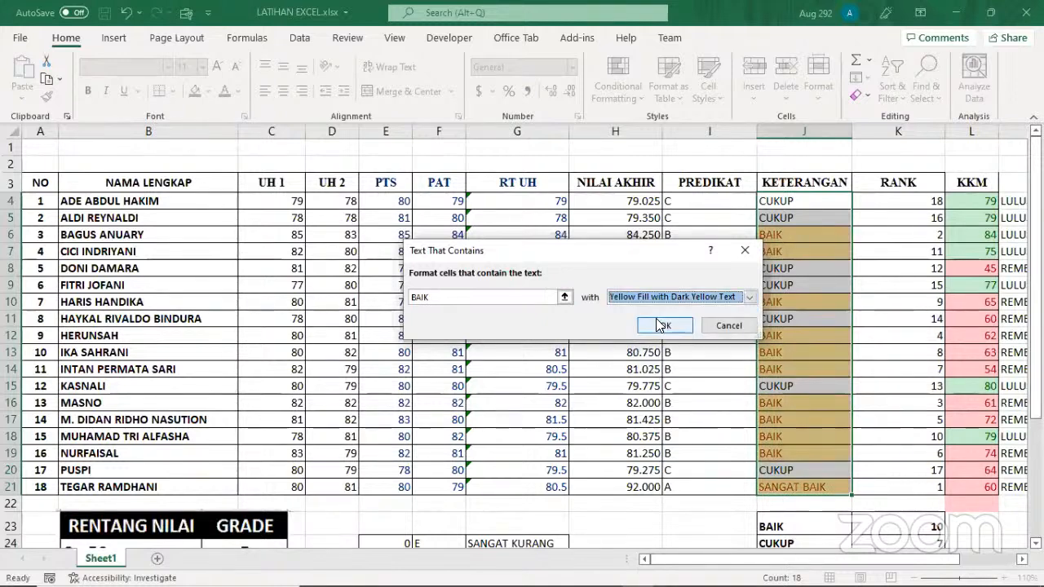
{"action": "left_click", "coordinate": [664, 327]}
{"action": "left_click", "coordinate": [790, 336]}
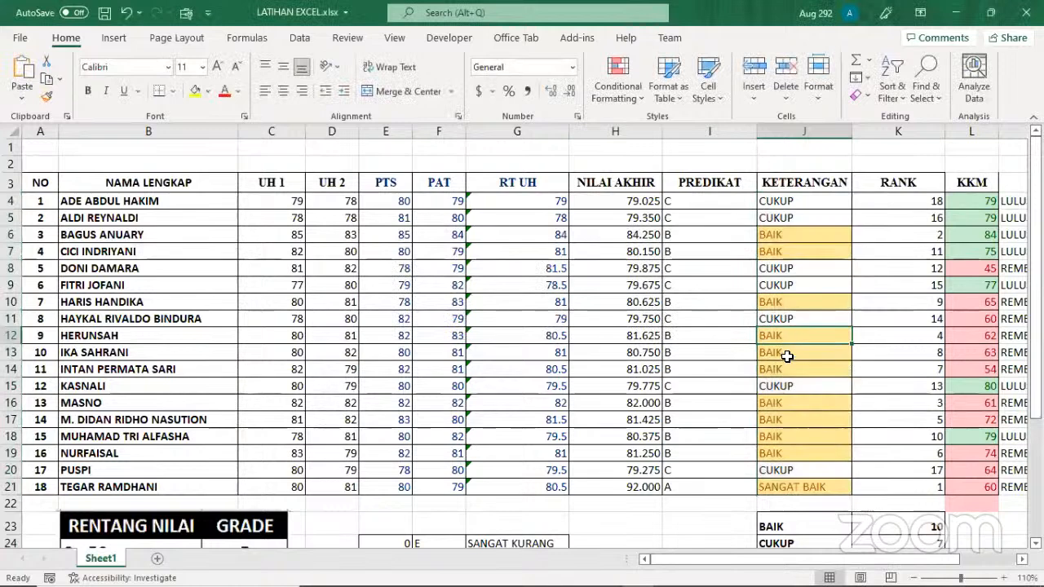
Start a second Text That Contains conditional formatting rule on J4:J21 for the text CUKUP
{"action": "left_click_drag", "start_coordinate": [787, 196], "coordinate": [800, 487]}
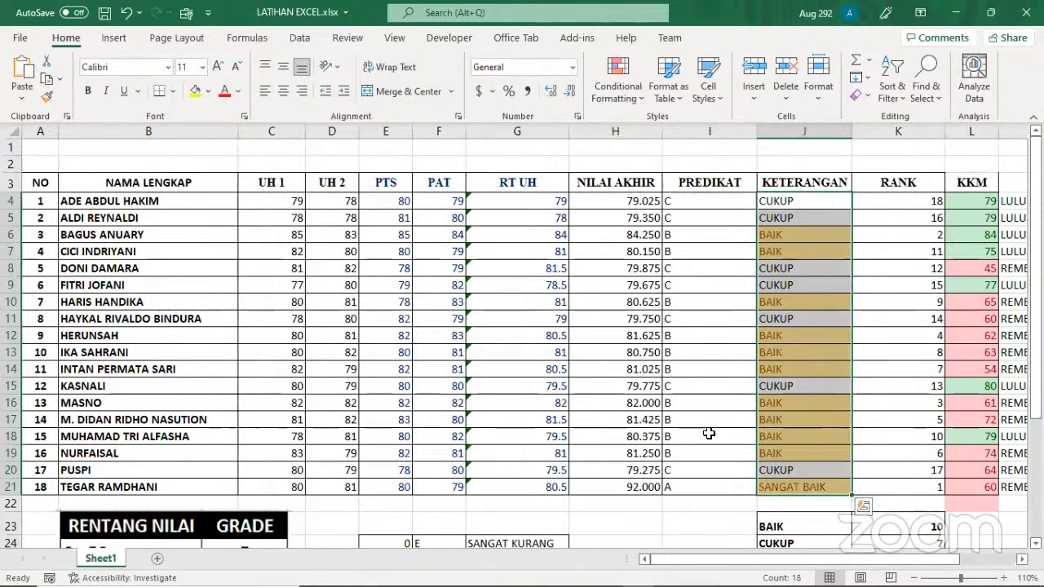
{"action": "left_click", "coordinate": [722, 506]}
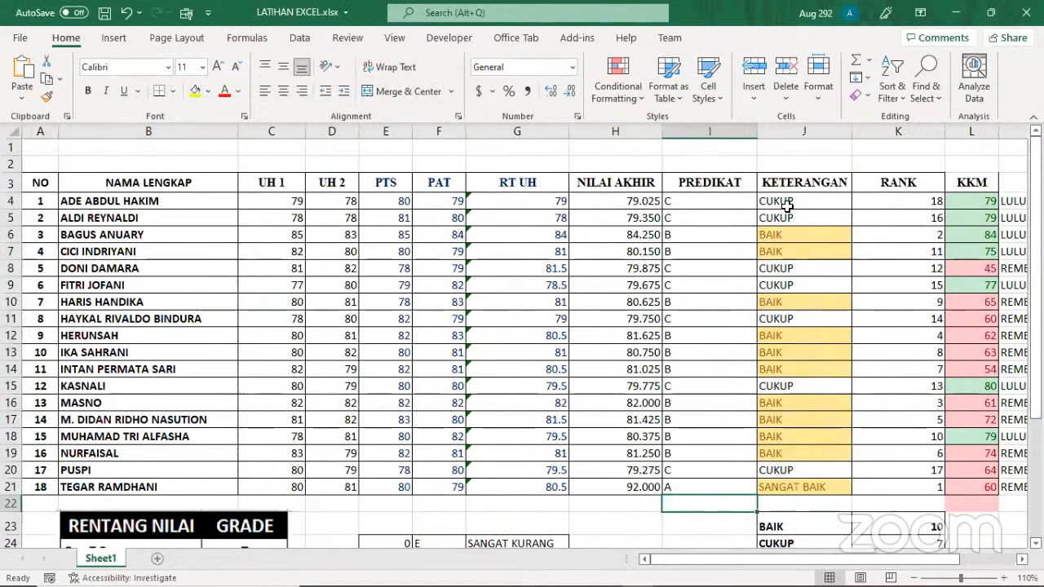
{"action": "left_click_drag", "start_coordinate": [788, 201], "coordinate": [797, 487]}
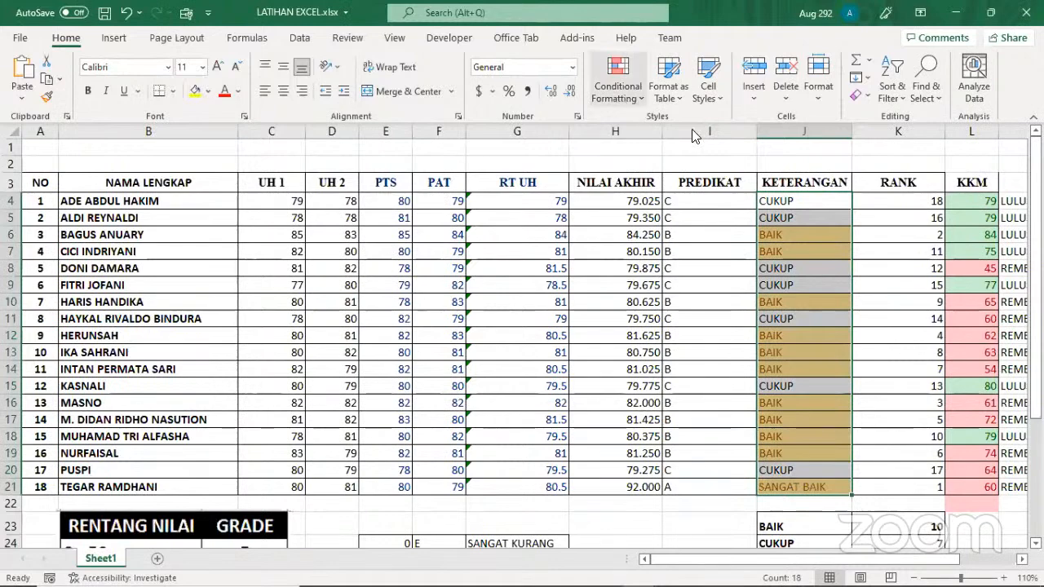
{"action": "left_click", "coordinate": [617, 82]}
{"action": "mouse_move", "coordinate": [674, 128]}
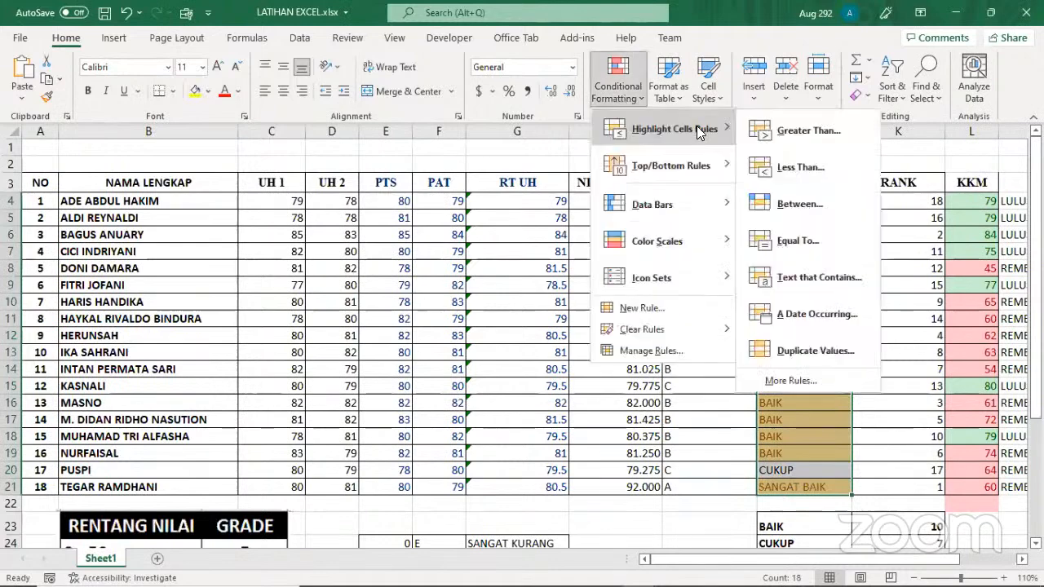
{"action": "left_click", "coordinate": [815, 279]}
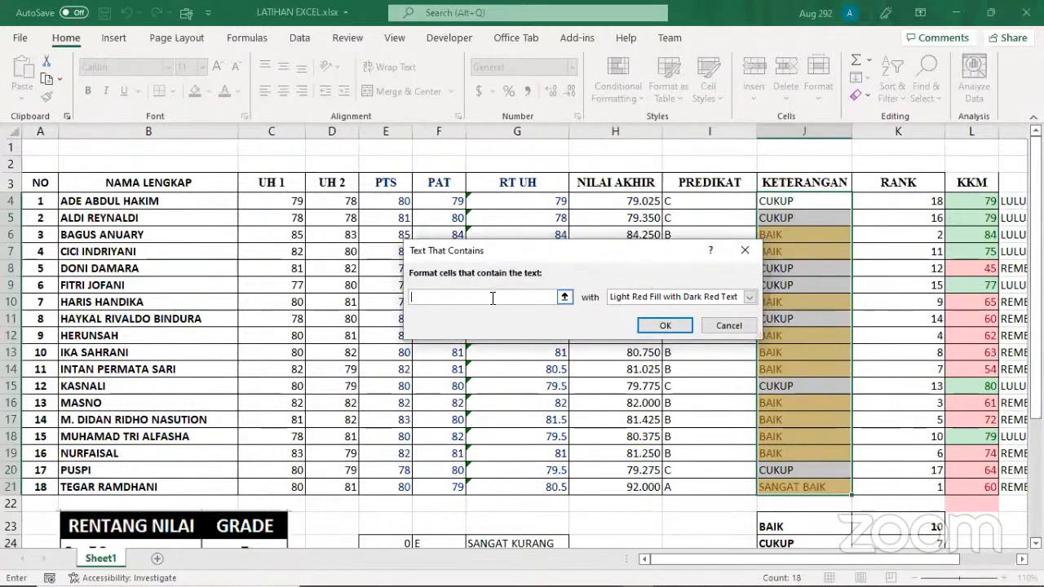
{"action": "type", "text": "C"}
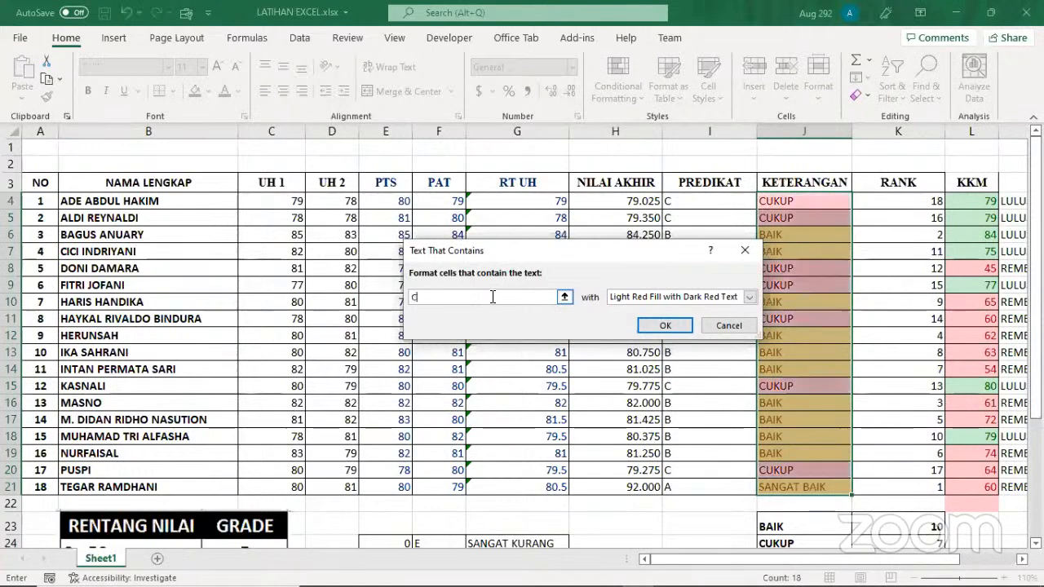
{"action": "type", "text": "UKUP"}
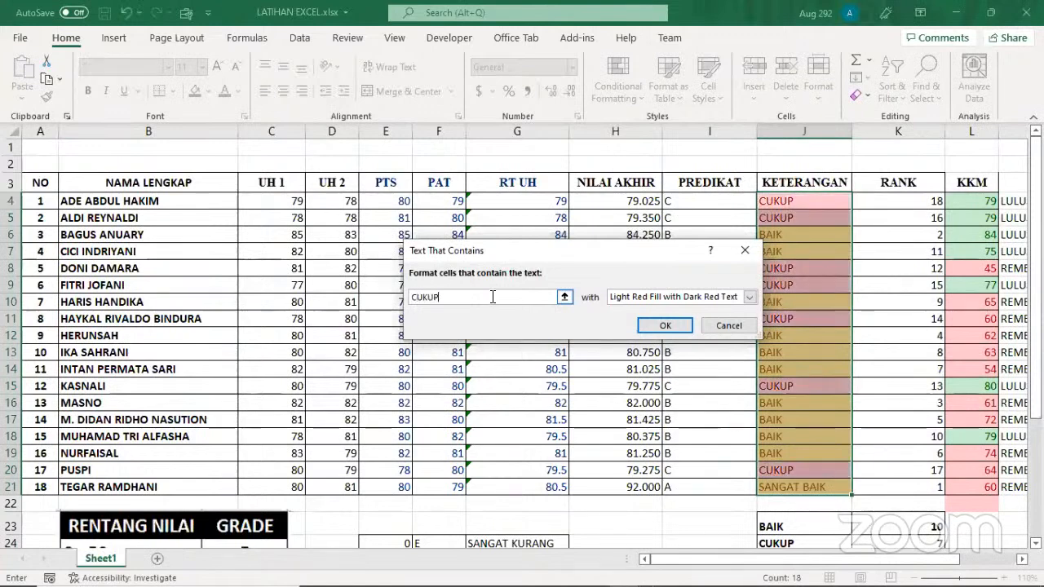
Try a custom format with a dark blue fill for the CUKUP matches
{"action": "left_click", "coordinate": [747, 297]}
{"action": "left_click", "coordinate": [640, 371]}
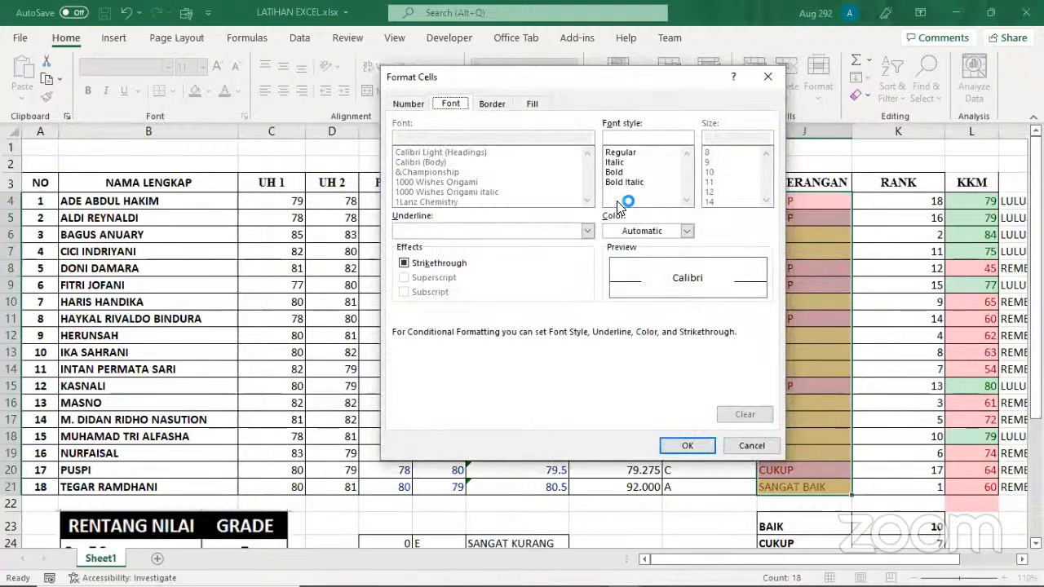
{"action": "left_click", "coordinate": [534, 106]}
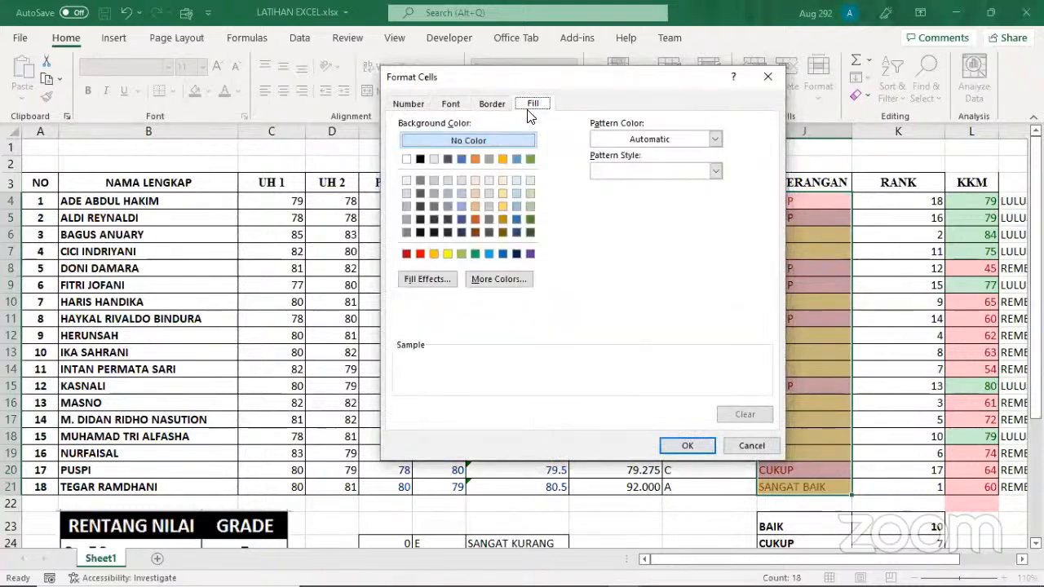
{"action": "left_click", "coordinate": [517, 254]}
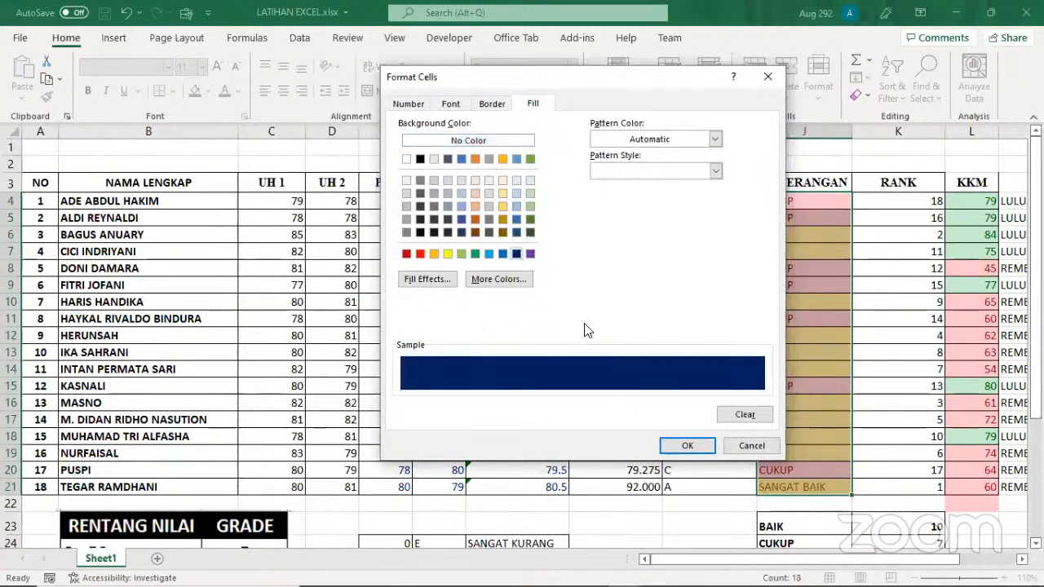
{"action": "left_click", "coordinate": [685, 446]}
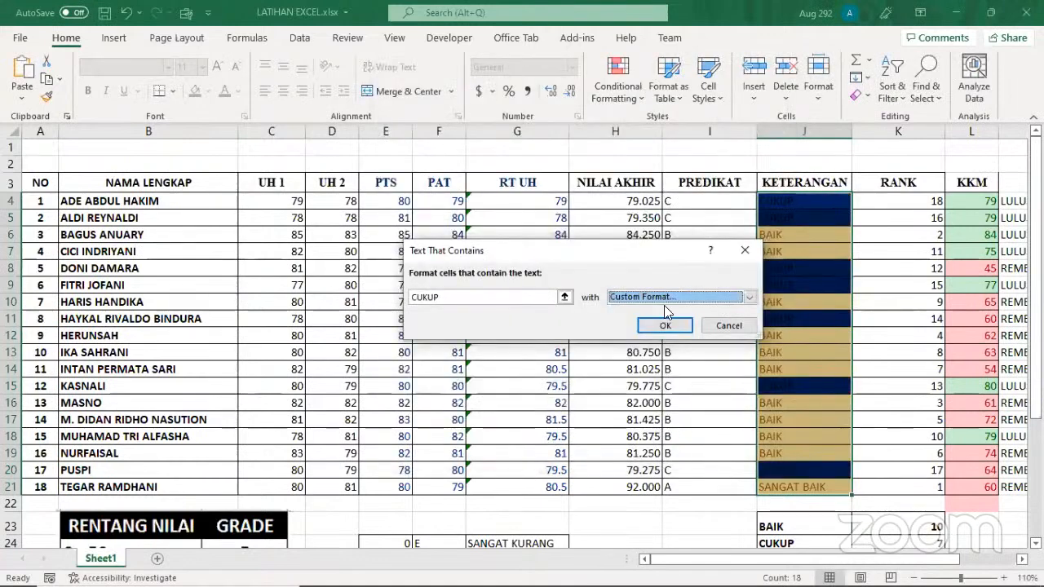
Set the custom format of the CUKUP rule to a dark green fill and apply the rule
{"action": "left_click", "coordinate": [745, 298]}
{"action": "left_click", "coordinate": [640, 371]}
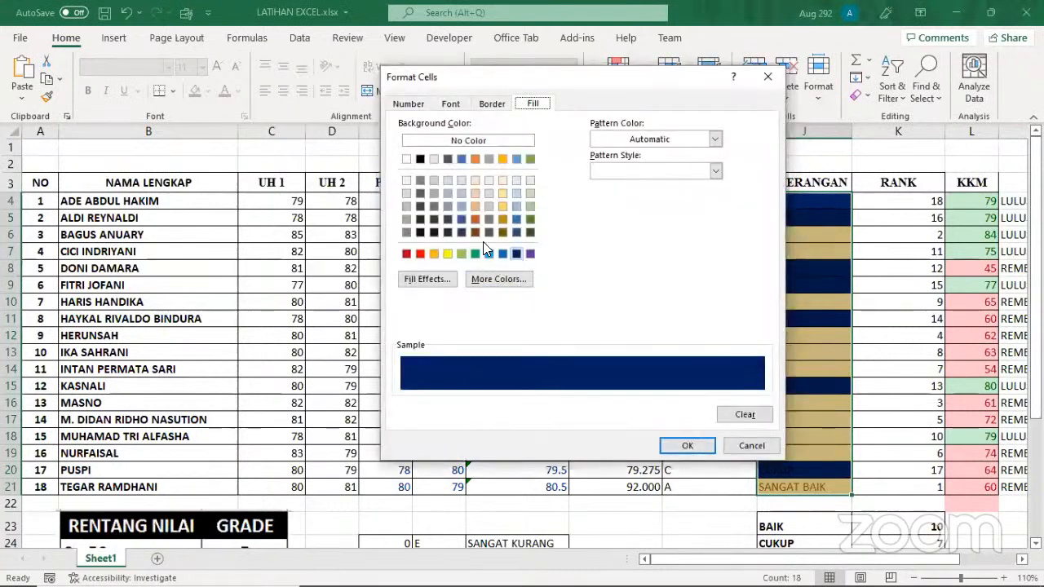
{"action": "left_click", "coordinate": [530, 219]}
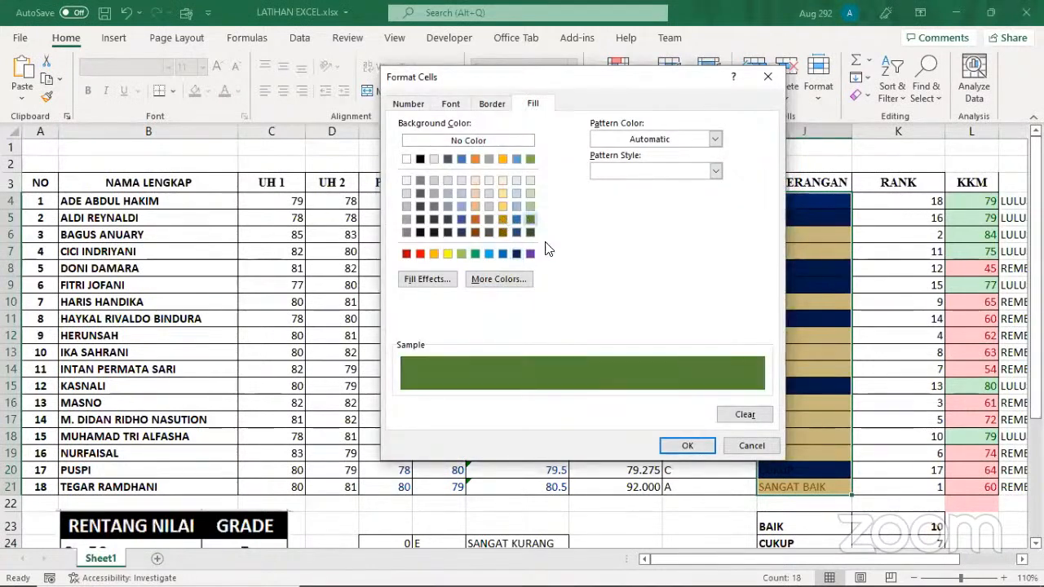
{"action": "left_click", "coordinate": [689, 445]}
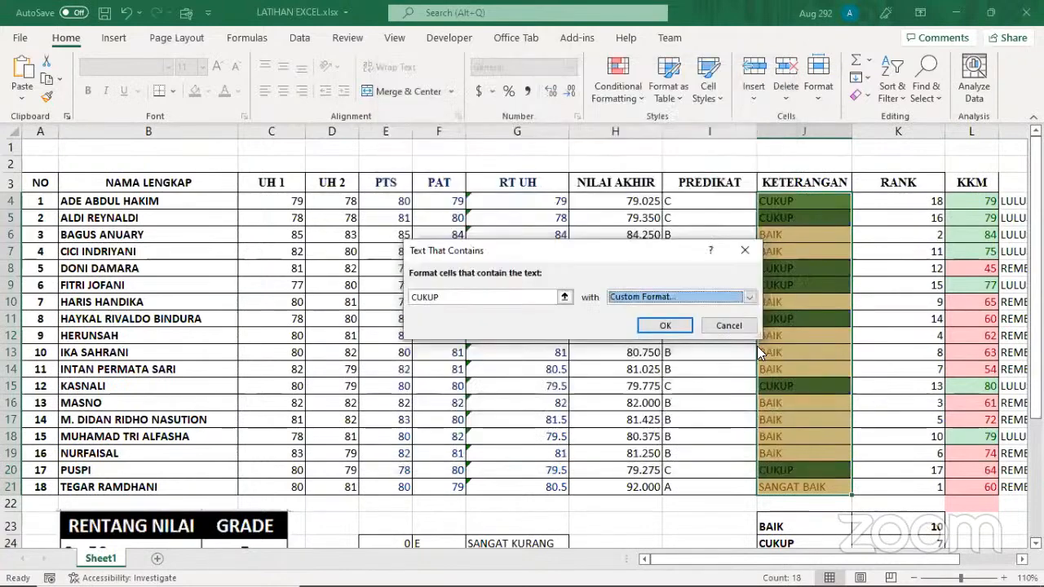
{"action": "left_click", "coordinate": [674, 326]}
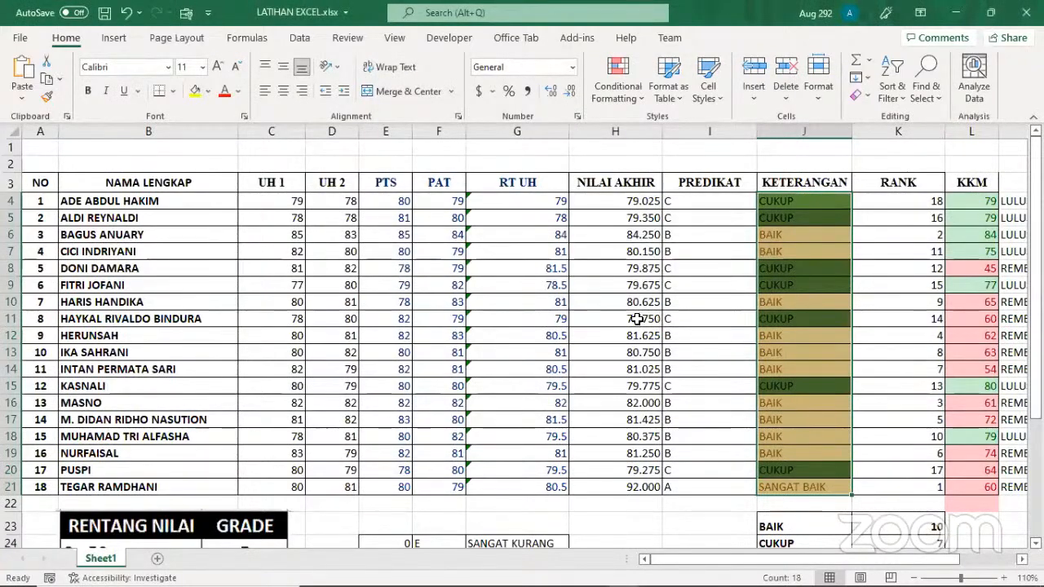
{"action": "scroll", "coordinate": [517, 330], "scroll_direction": "down", "scroll_amount": 1}
{"action": "scroll", "coordinate": [514, 326], "scroll_direction": "up", "scroll_amount": 1}
{"action": "scroll", "coordinate": [799, 330], "scroll_direction": "down", "scroll_amount": 2}
{"action": "scroll", "coordinate": [914, 232], "scroll_direction": "up", "scroll_amount": 2}
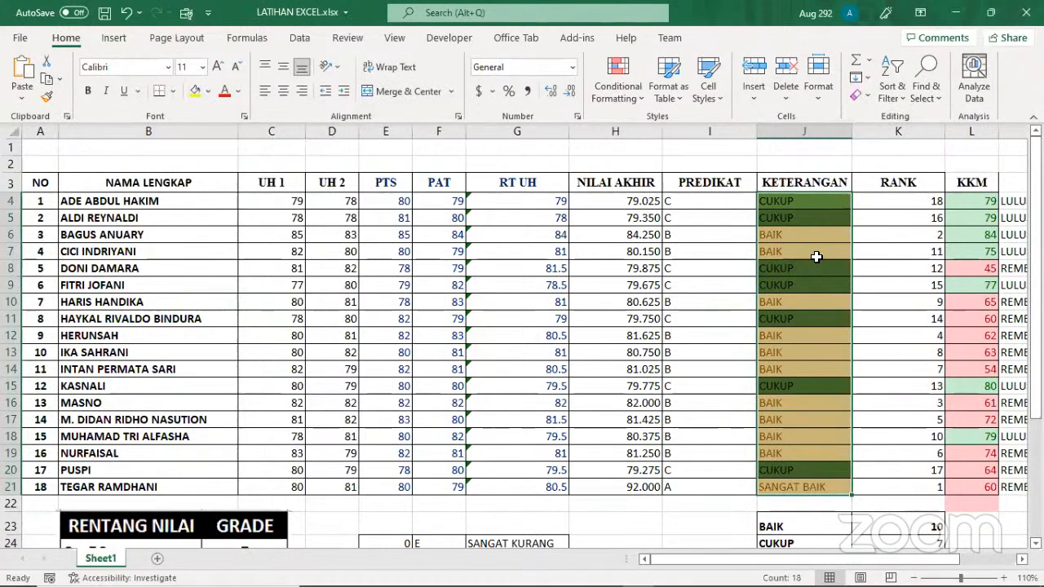
{"action": "scroll", "coordinate": [706, 336], "scroll_direction": "down", "scroll_amount": 3}
{"action": "scroll", "coordinate": [695, 396], "scroll_direction": "down", "scroll_amount": 1}
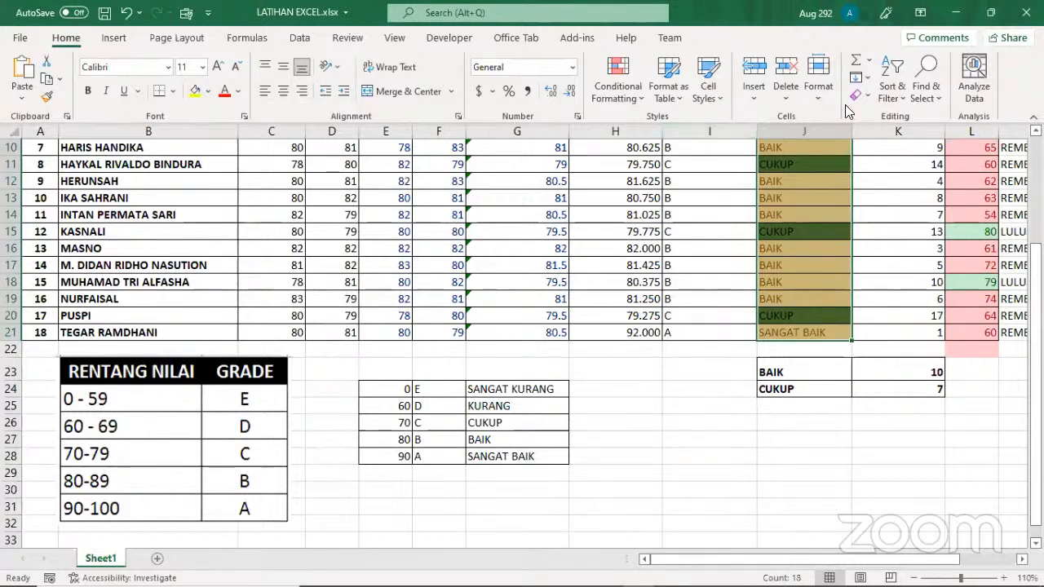
{"action": "left_click", "coordinate": [634, 459]}
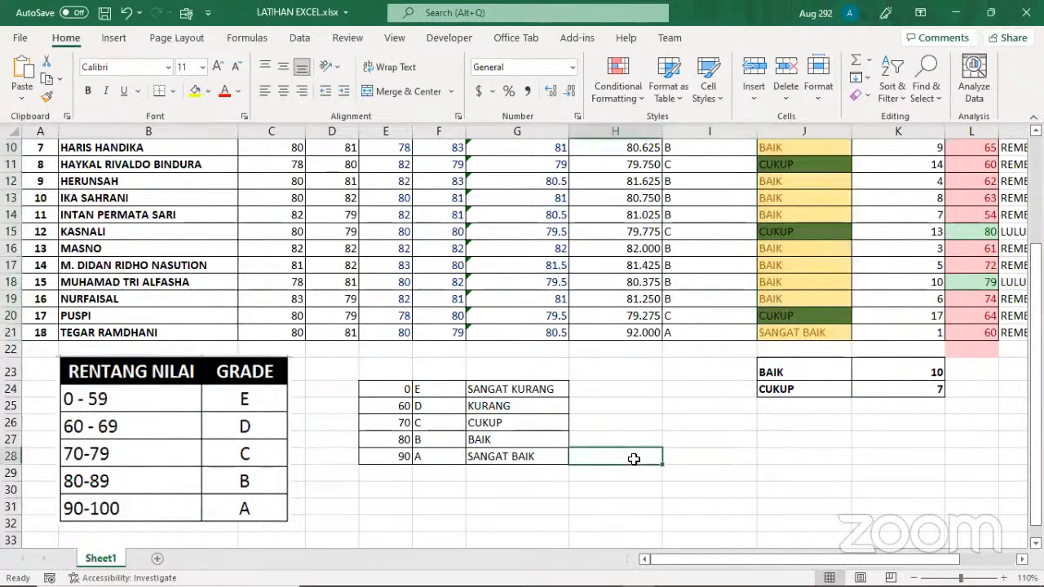
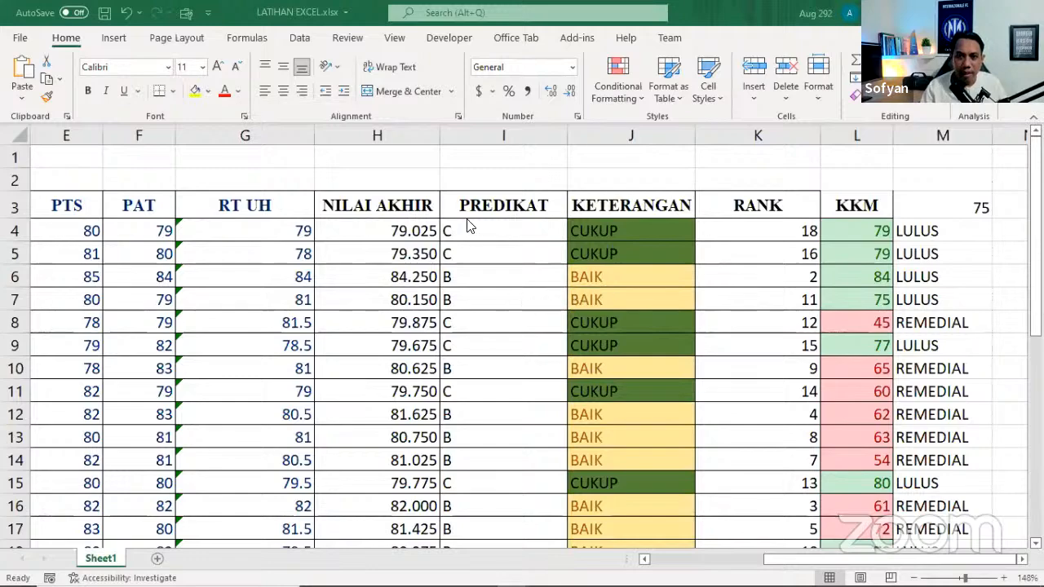
Examine the grade lookup table in E24:G28 below the student scores
{"action": "scroll", "coordinate": [472, 305], "scroll_direction": "down", "scroll_amount": 3}
{"action": "scroll", "coordinate": [479, 305], "scroll_direction": "down", "scroll_amount": 2}
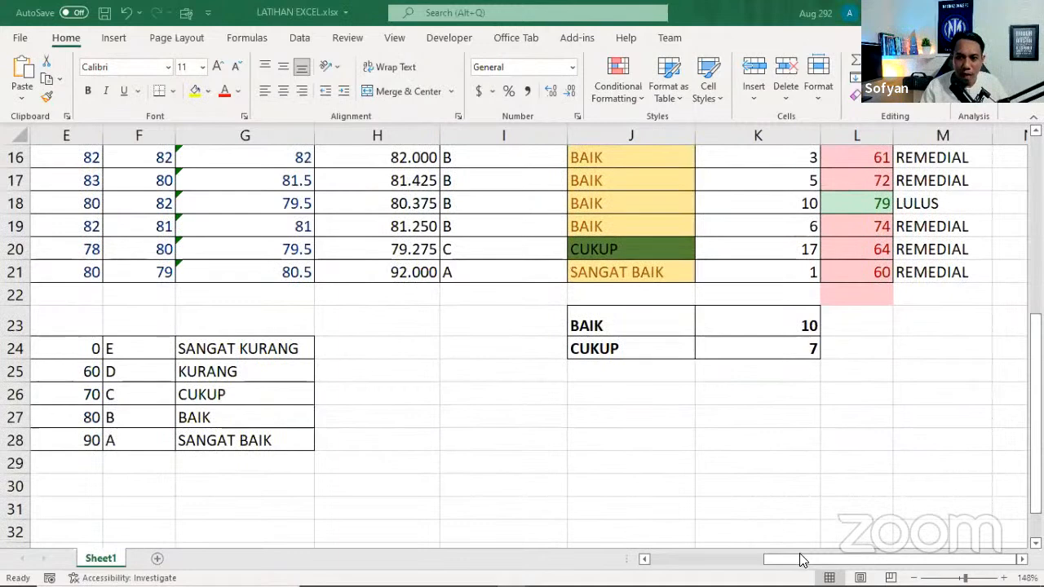
{"action": "left_click_drag", "start_coordinate": [754, 561], "coordinate": [702, 561]}
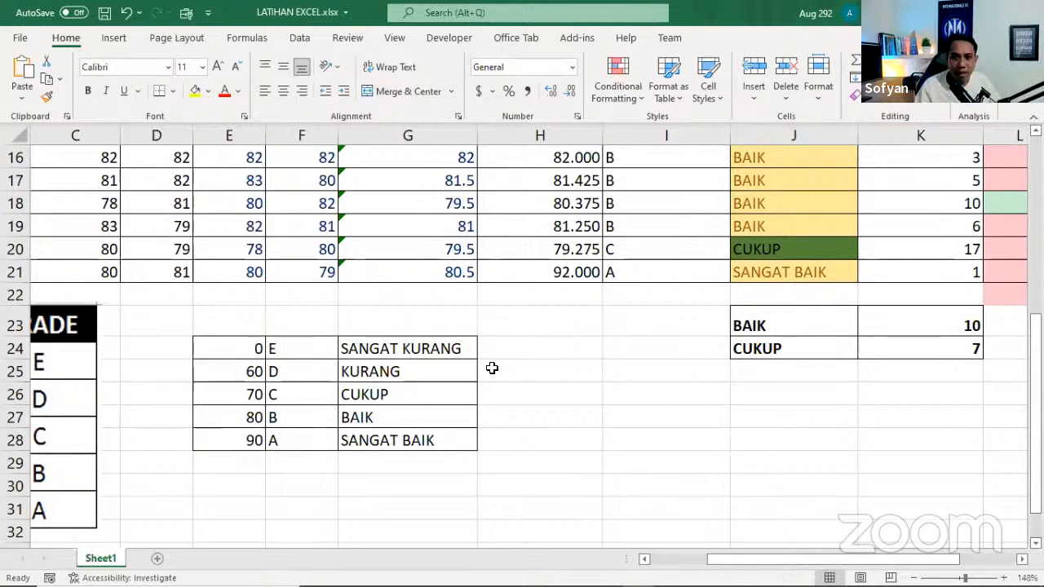
{"action": "left_click_drag", "start_coordinate": [210, 343], "coordinate": [406, 443]}
{"action": "left_click", "coordinate": [536, 397]}
Inspect the VLOOKUP formula in the first student's KETERANGAN cell, J4, and trace its references to the grade table
{"action": "scroll", "coordinate": [536, 396], "scroll_direction": "up", "scroll_amount": 3}
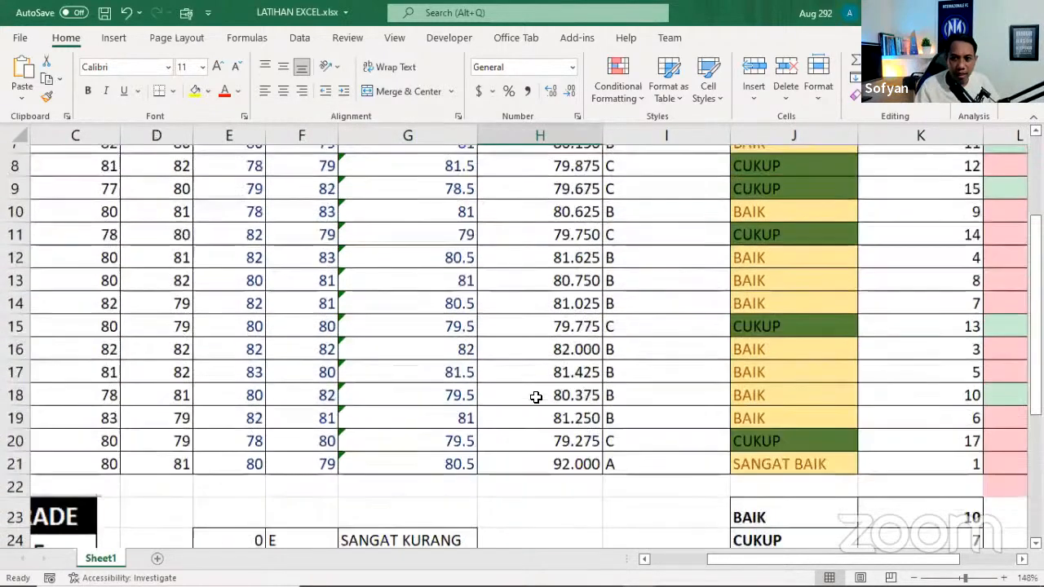
{"action": "scroll", "coordinate": [536, 396], "scroll_direction": "up", "scroll_amount": 2}
{"action": "left_click", "coordinate": [762, 229]}
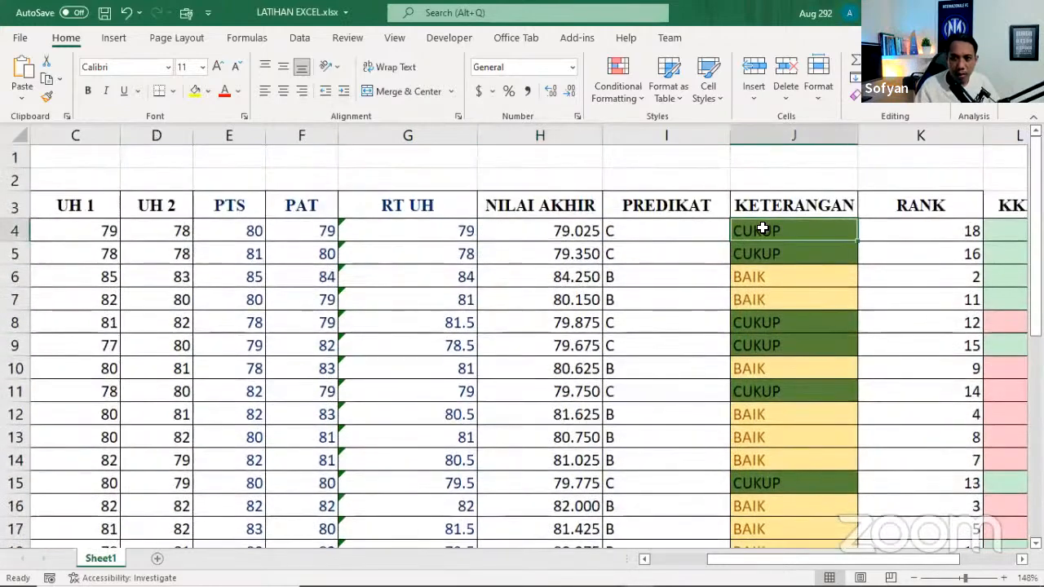
{"action": "double_click", "coordinate": [761, 229]}
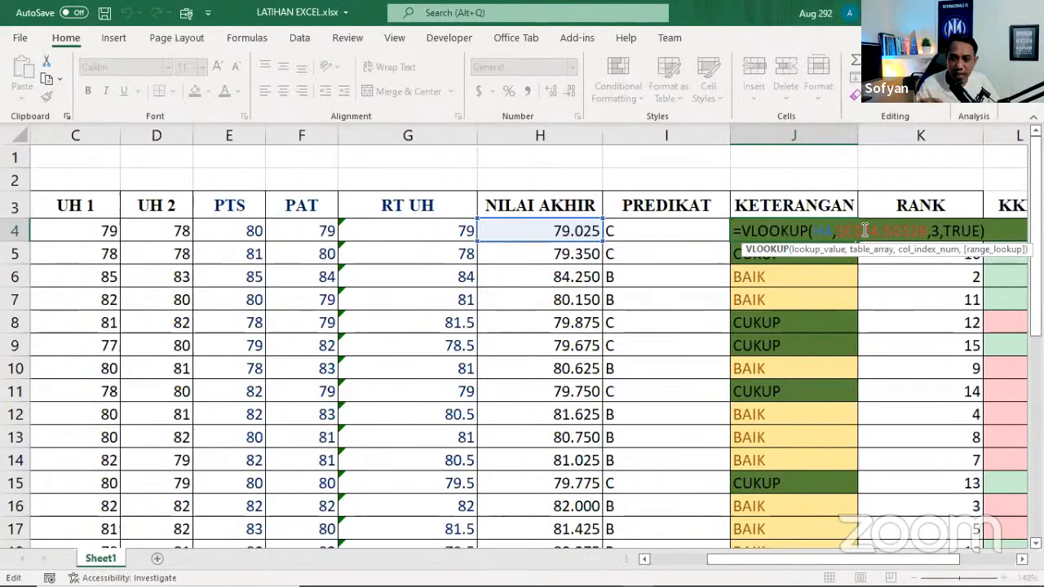
{"action": "scroll", "coordinate": [599, 471], "scroll_direction": "down", "scroll_amount": 2}
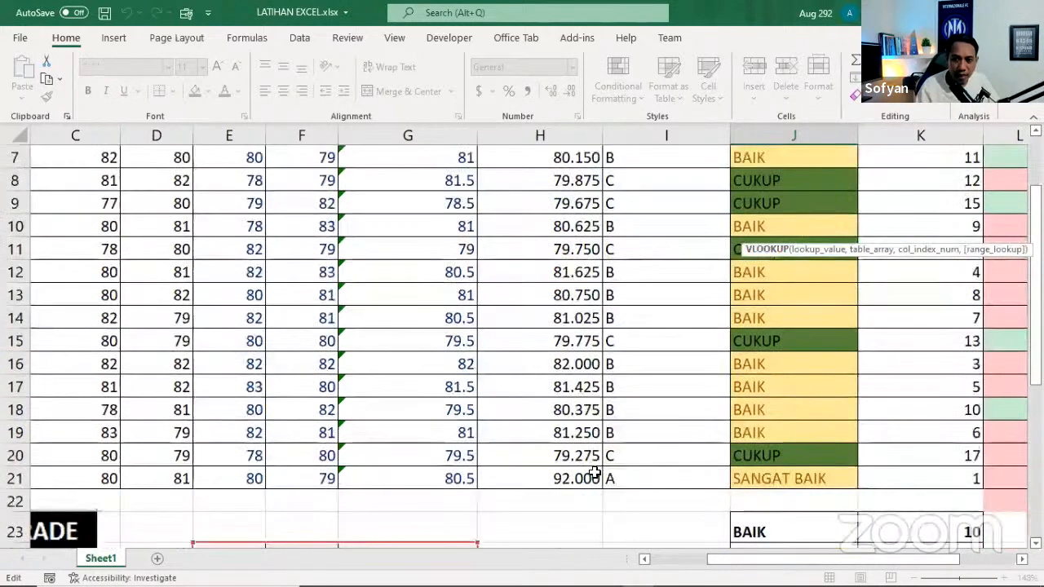
{"action": "scroll", "coordinate": [600, 471], "scroll_direction": "down", "scroll_amount": 1}
{"action": "scroll", "coordinate": [303, 527], "scroll_direction": "up", "scroll_amount": 2}
{"action": "scroll", "coordinate": [460, 478], "scroll_direction": "up", "scroll_amount": 1}
{"action": "key", "text": "Return"}
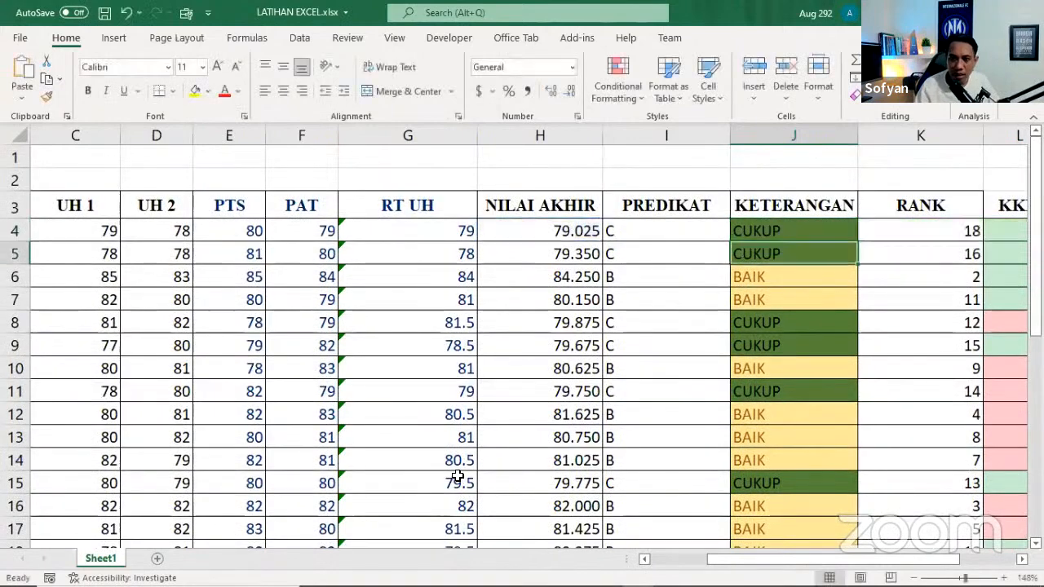
Inspect the VLOOKUP formula in J6 and check its NILAI AKHIR lookup value against the grade table in E24:G28
{"action": "double_click", "coordinate": [757, 278]}
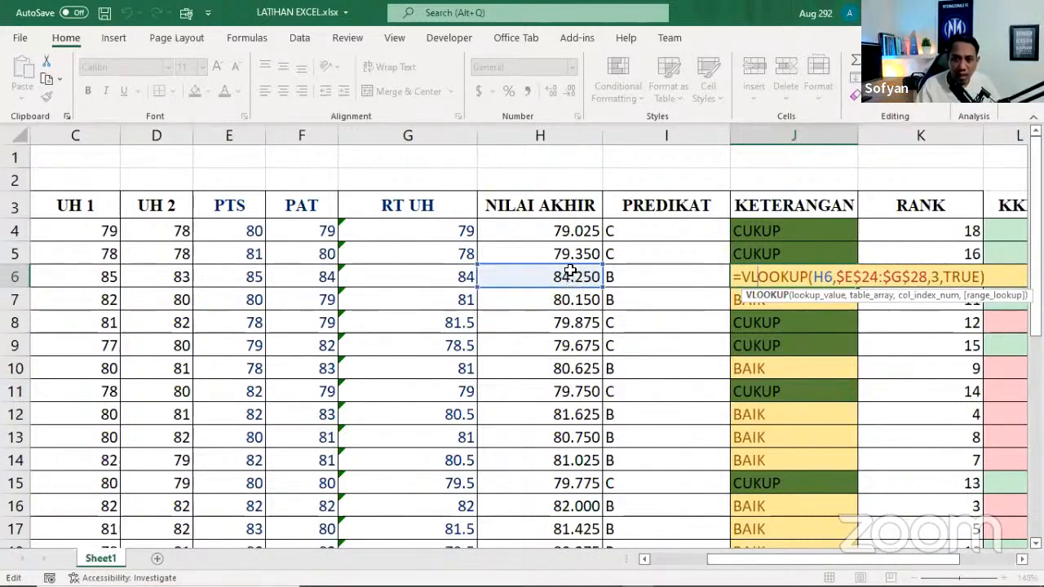
{"action": "scroll", "coordinate": [471, 420], "scroll_direction": "down", "scroll_amount": 3}
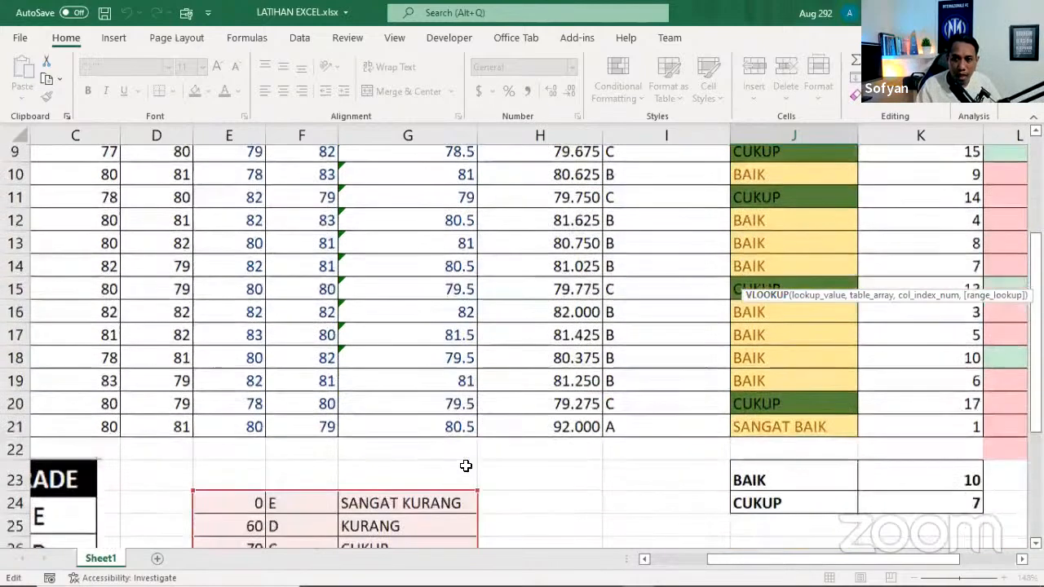
{"action": "scroll", "coordinate": [413, 457], "scroll_direction": "up", "scroll_amount": 4}
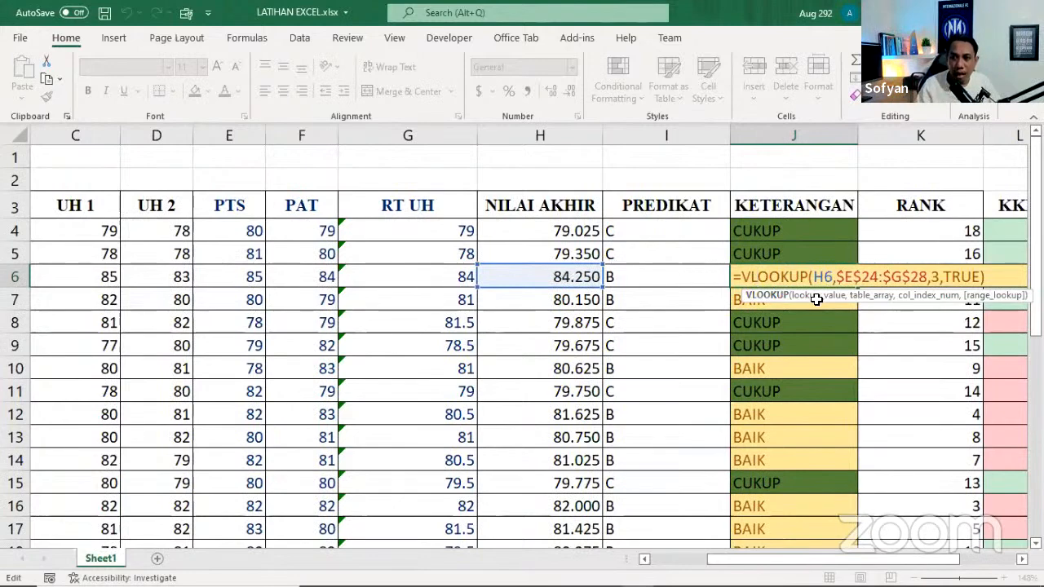
{"action": "scroll", "coordinate": [665, 426], "scroll_direction": "down", "scroll_amount": 3}
{"action": "scroll", "coordinate": [665, 426], "scroll_direction": "down", "scroll_amount": 2}
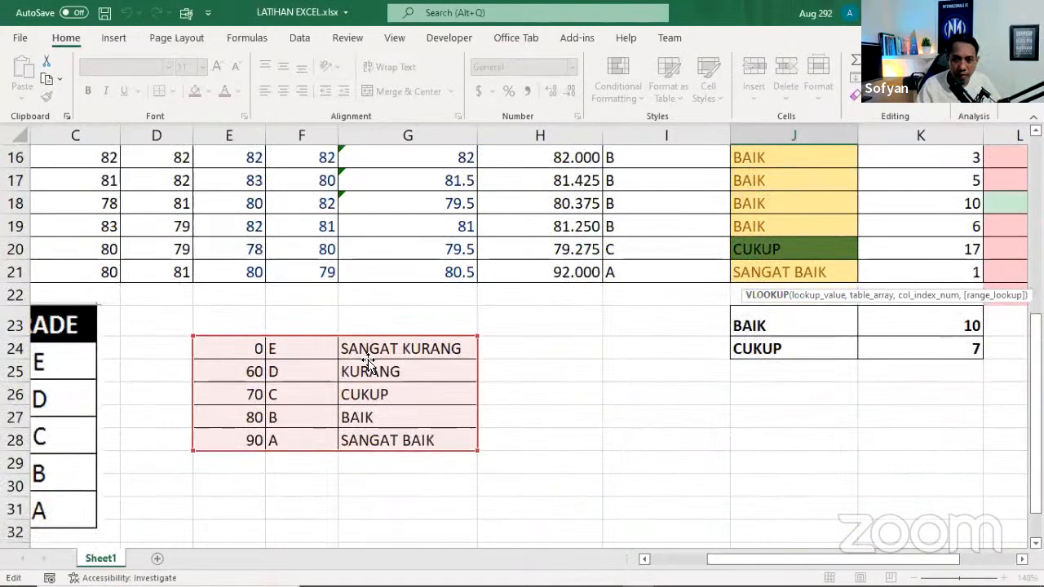
{"action": "scroll", "coordinate": [668, 369], "scroll_direction": "up", "scroll_amount": 5}
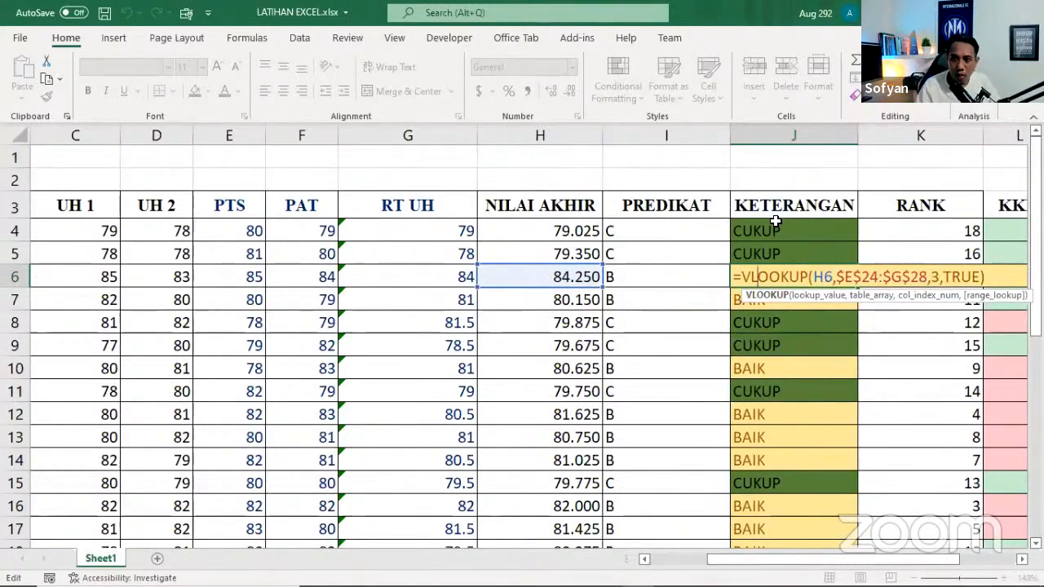
{"action": "scroll", "coordinate": [667, 375], "scroll_direction": "down", "scroll_amount": 4}
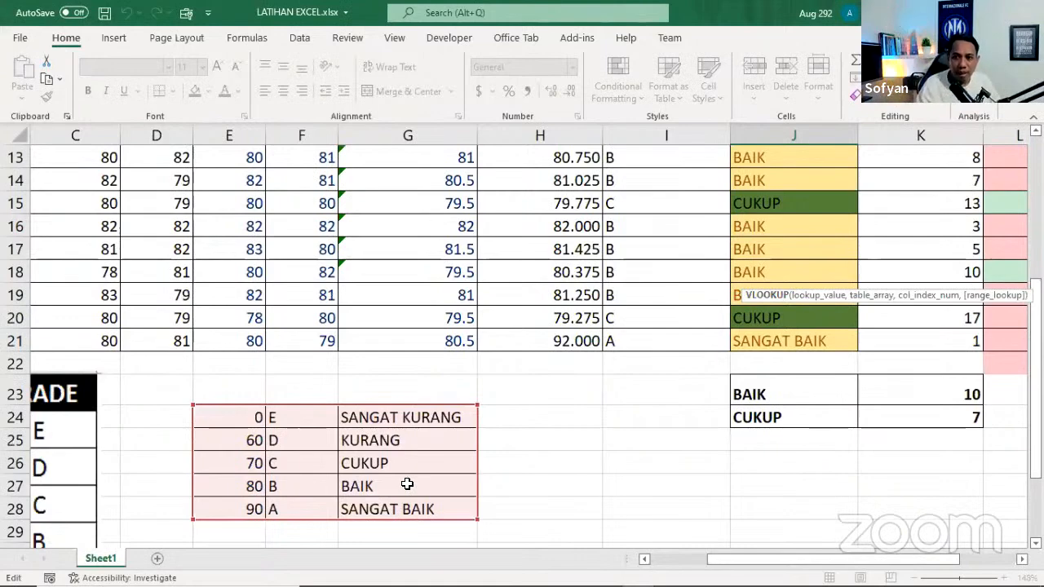
{"action": "scroll", "coordinate": [407, 484], "scroll_direction": "up", "scroll_amount": 4}
{"action": "scroll", "coordinate": [402, 476], "scroll_direction": "down", "scroll_amount": 1}
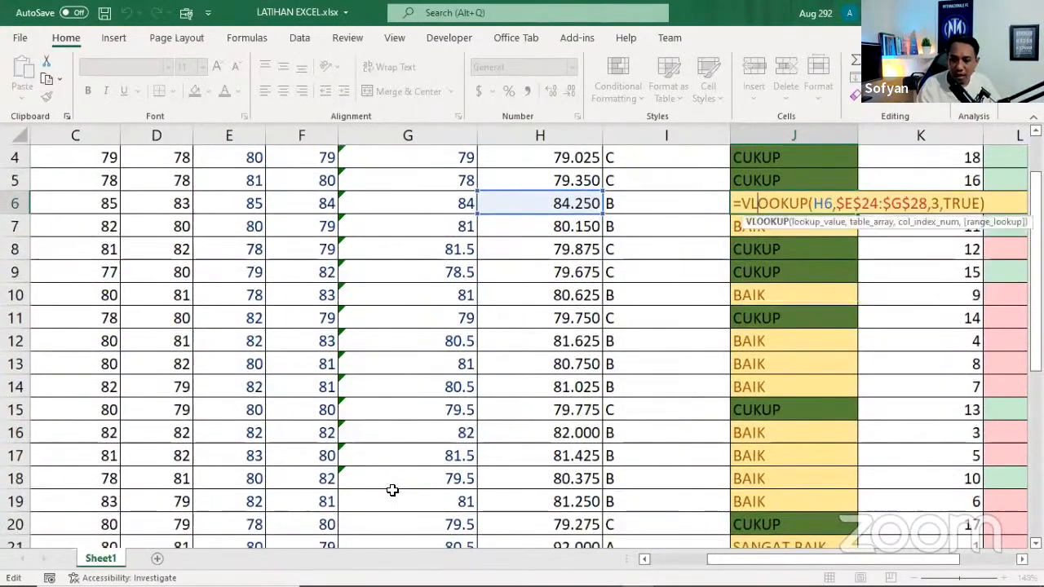
{"action": "key", "text": "Return"}
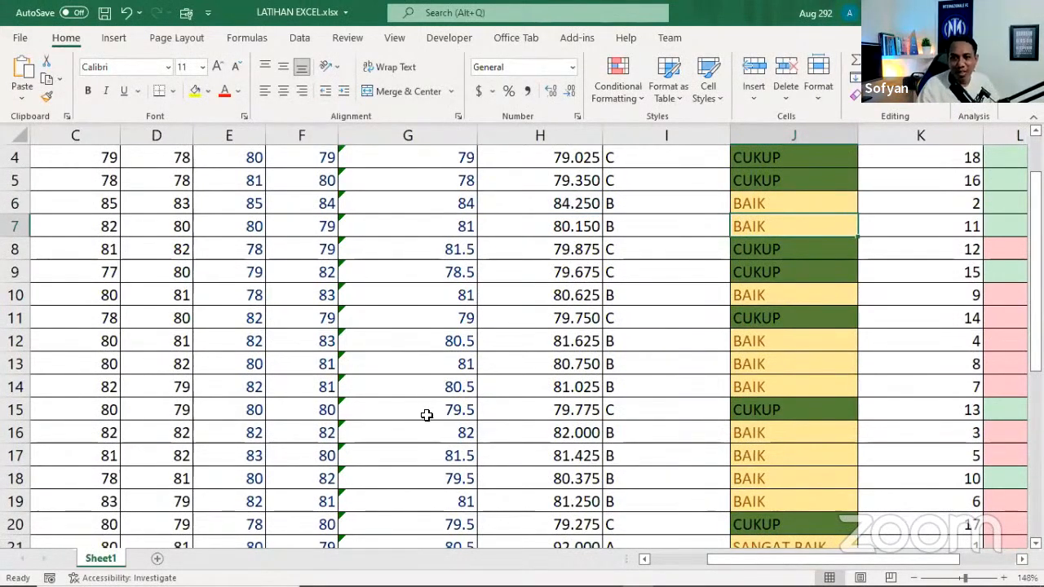
Compare the grade table in E24:G28 with the students' NILAI AKHIR, PREDIKAT and KETERANGAN columns
{"action": "scroll", "coordinate": [427, 414], "scroll_direction": "down", "scroll_amount": 4}
{"action": "left_click_drag", "start_coordinate": [214, 345], "coordinate": [397, 433]}
{"action": "left_click", "coordinate": [541, 372]}
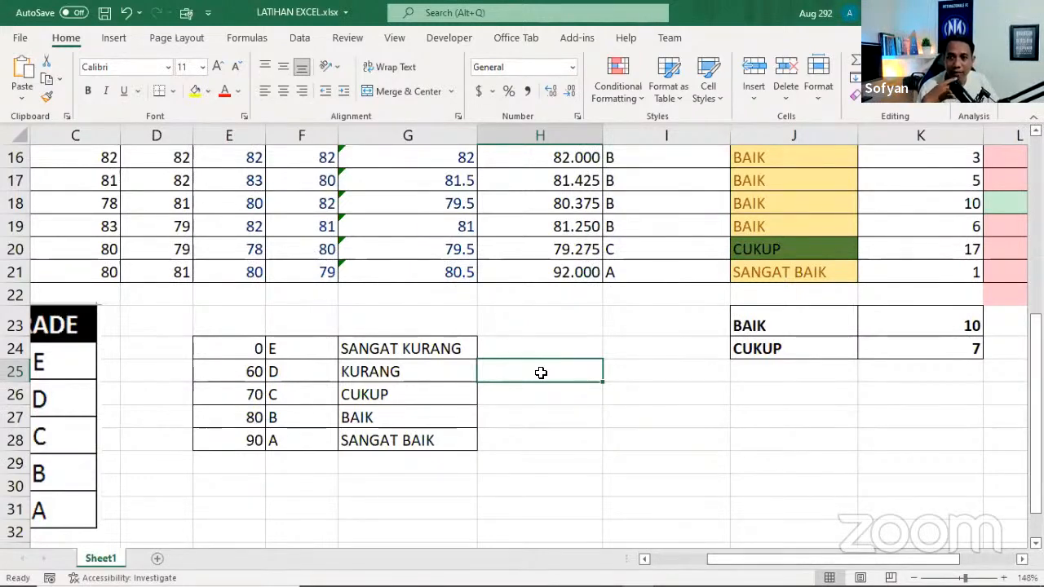
{"action": "left_click", "coordinate": [570, 409]}
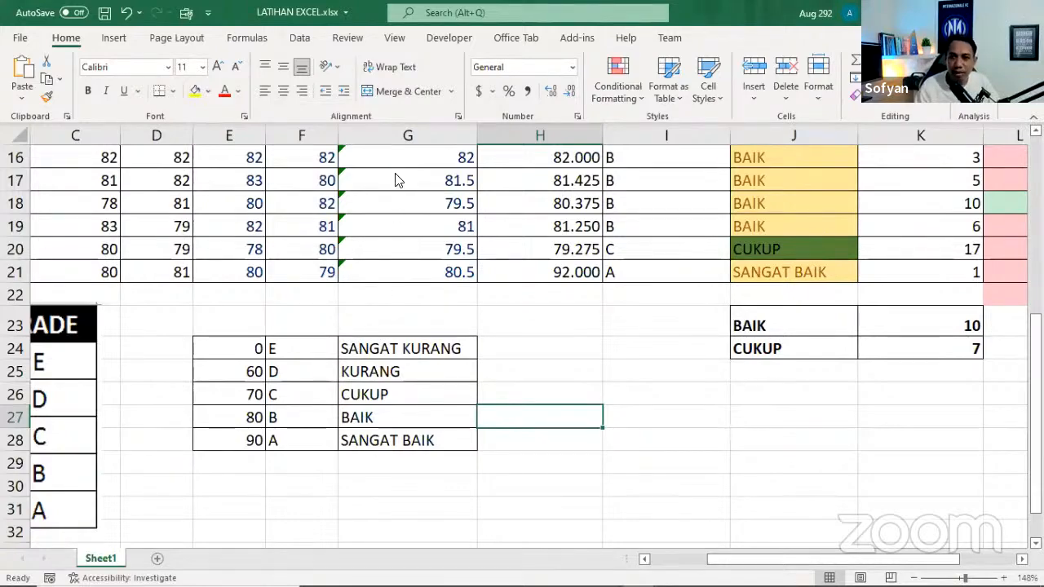
{"action": "scroll", "coordinate": [629, 301], "scroll_direction": "up", "scroll_amount": 4}
{"action": "scroll", "coordinate": [629, 301], "scroll_direction": "down", "scroll_amount": 1}
{"action": "scroll", "coordinate": [603, 294], "scroll_direction": "up", "scroll_amount": 1}
{"action": "scroll", "coordinate": [614, 296], "scroll_direction": "down", "scroll_amount": 3}
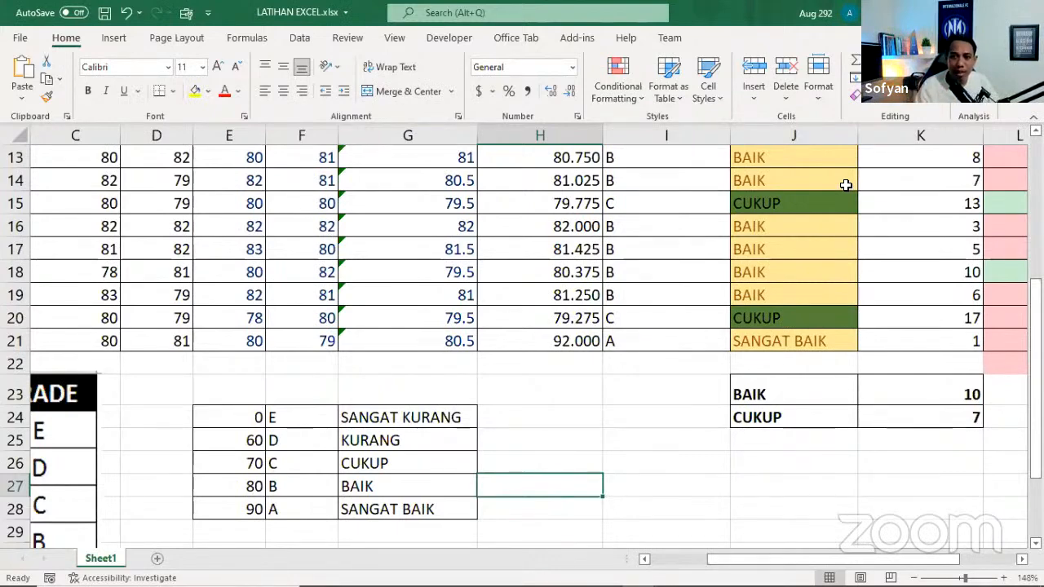
{"action": "scroll", "coordinate": [669, 350], "scroll_direction": "up", "scroll_amount": 3}
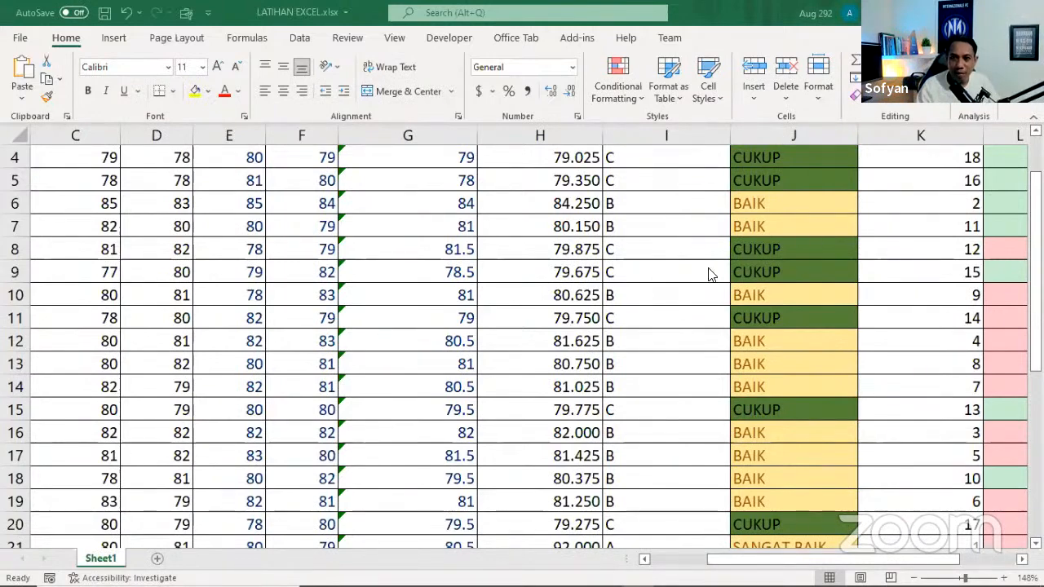
{"action": "scroll", "coordinate": [708, 274], "scroll_direction": "up", "scroll_amount": 1}
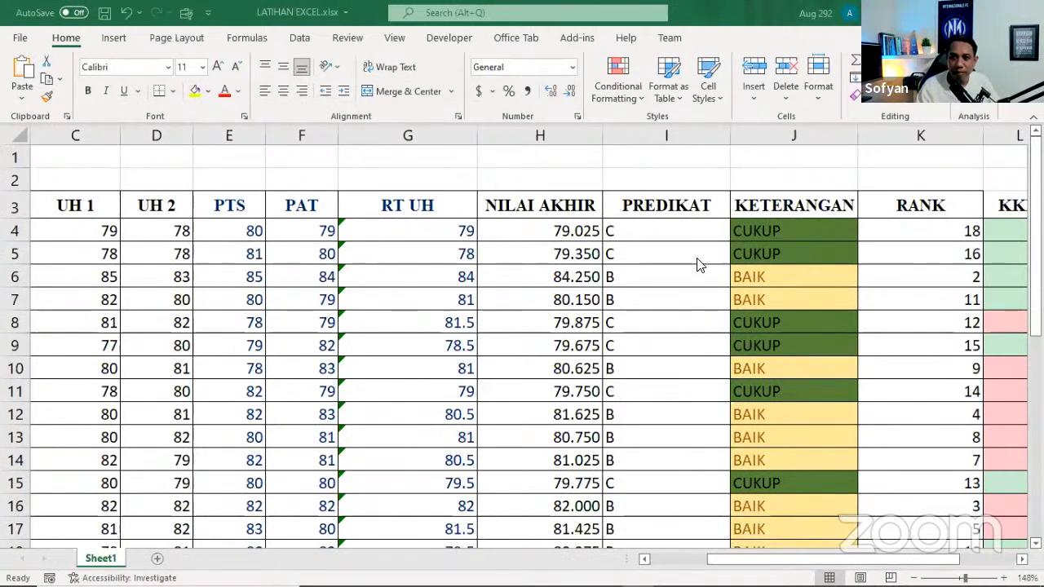